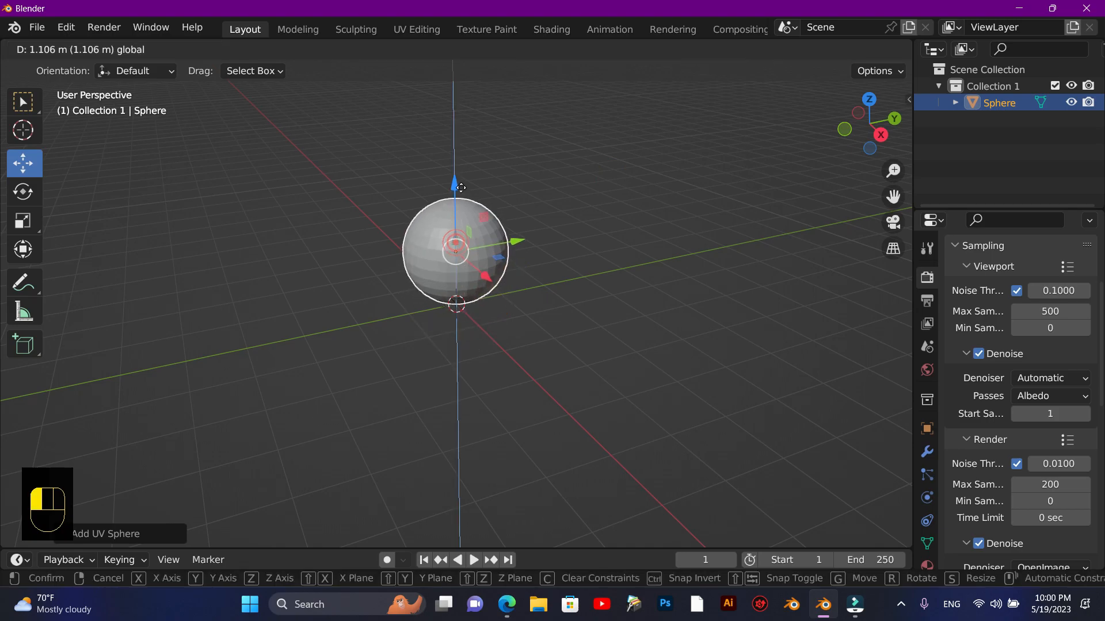
Add a Subdivision Surface modifier to the sphere, adjust its viewport and render levels, and apply it
click(926, 452)
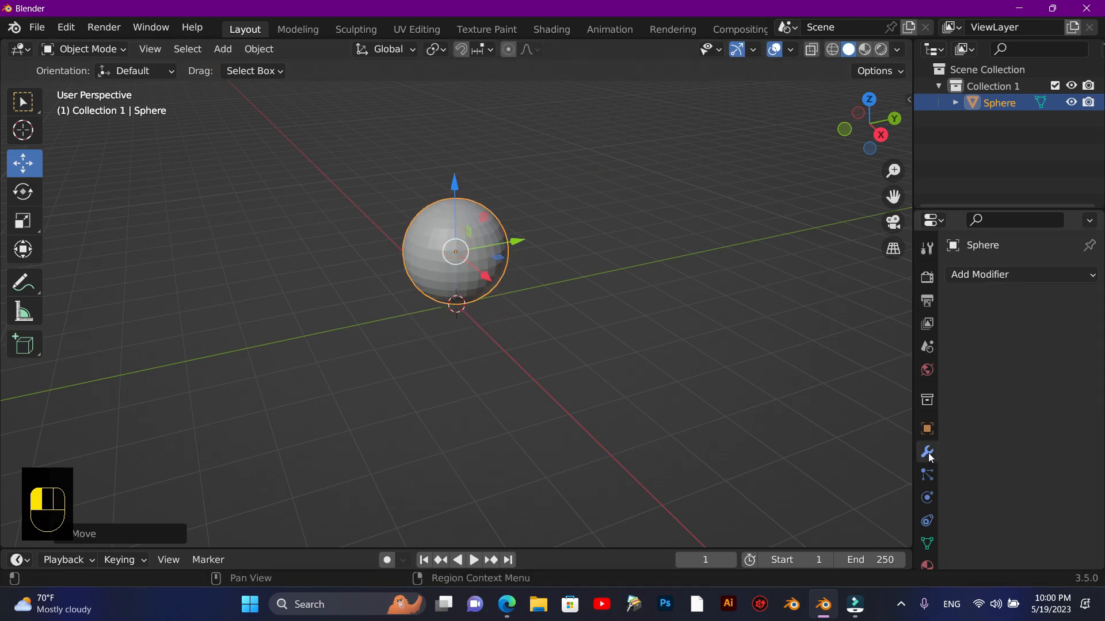
click(1019, 272)
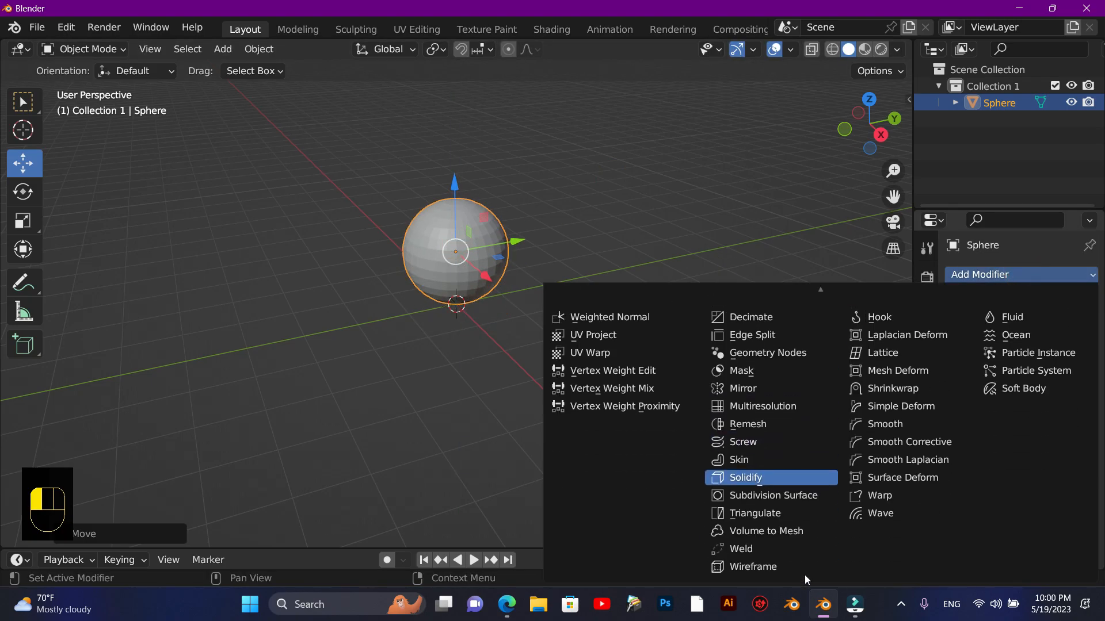
click(813, 496)
click(1068, 384)
click(1069, 399)
click(1051, 339)
click(1037, 358)
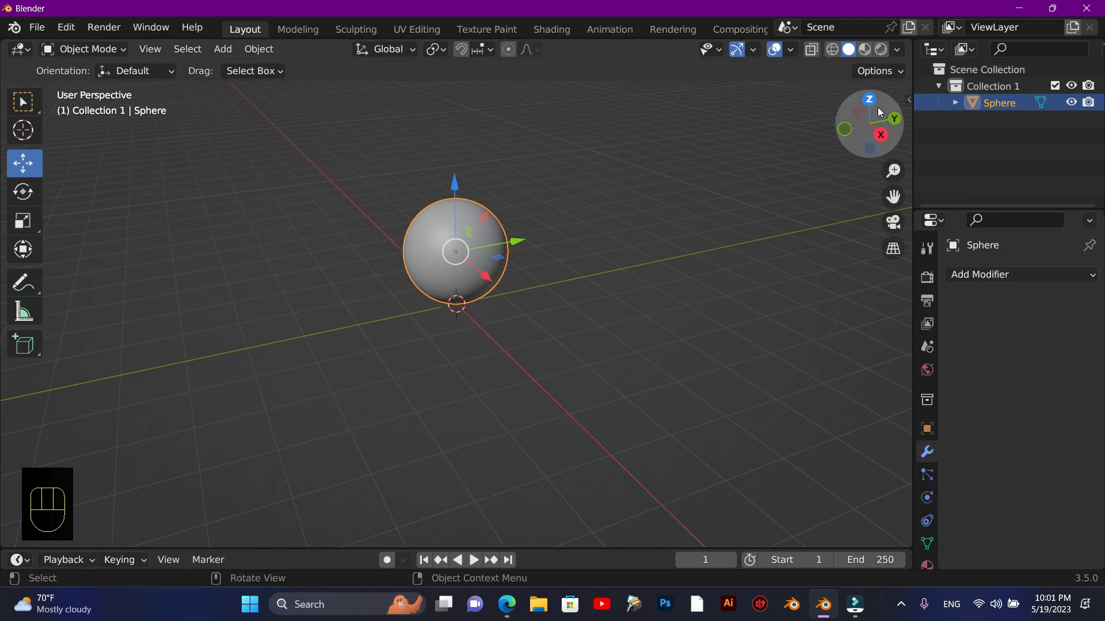
Show the viewport in Rendered shading and turn off Scene World in its lighting options
click(880, 50)
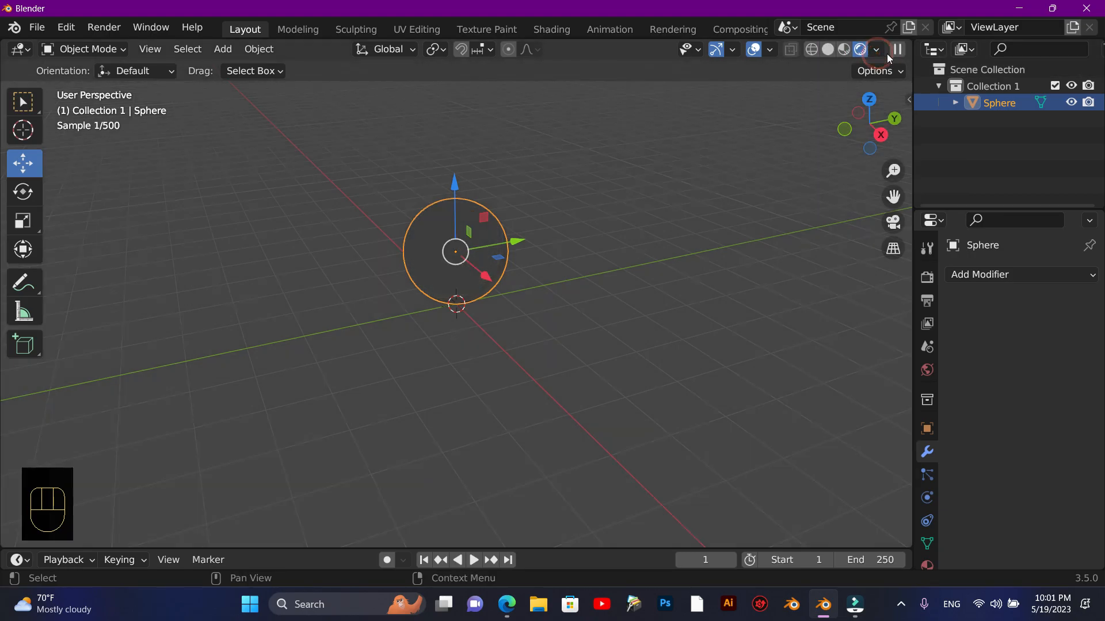
click(875, 50)
click(782, 148)
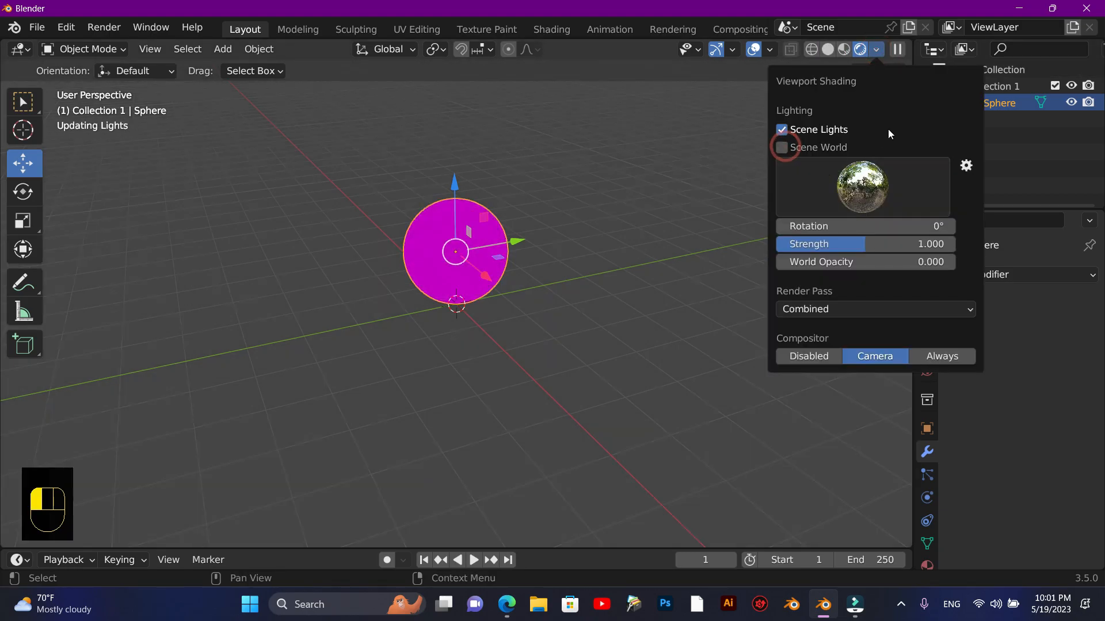
click(690, 179)
Split the 3D viewport into a narrow rendered preview and a wide second area, and hide the preview's toolbar
drag(911, 39, 271, 229)
drag(257, 114, 255, 98)
drag(279, 197, 282, 231)
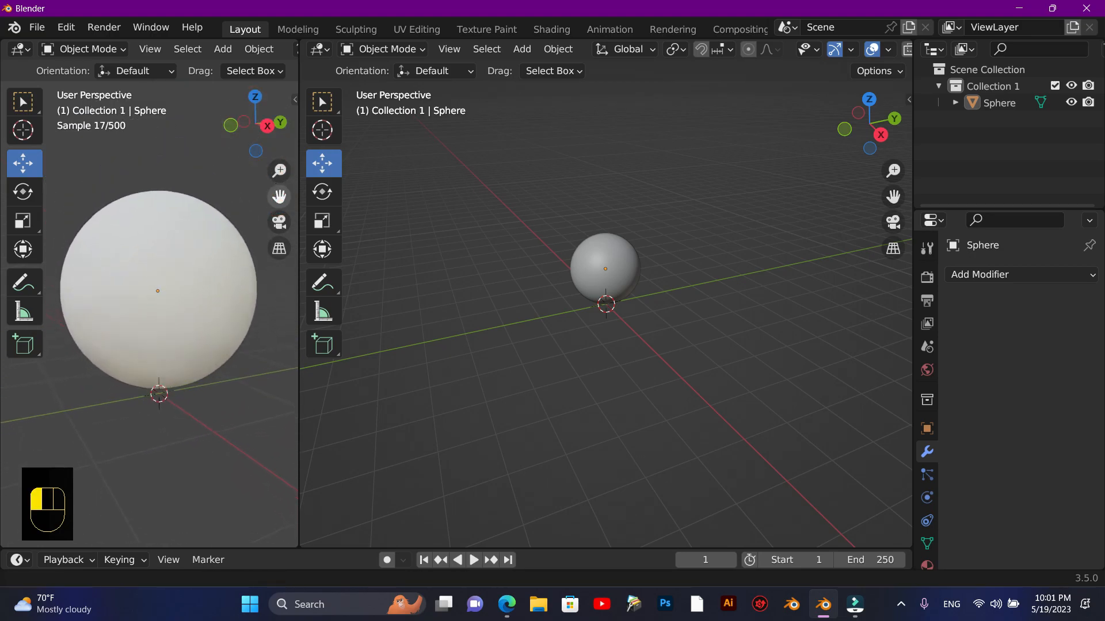
drag(279, 168, 279, 183)
key(t)
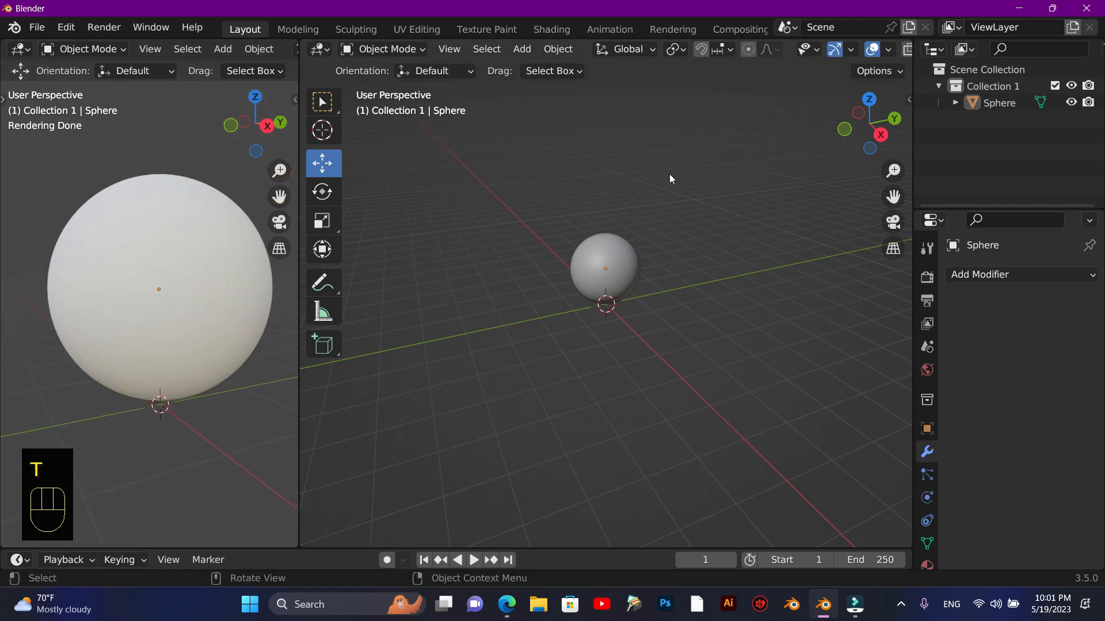
Change the wide area beside the rendered preview to the Shader Editor and hide its sidebar
click(319, 49)
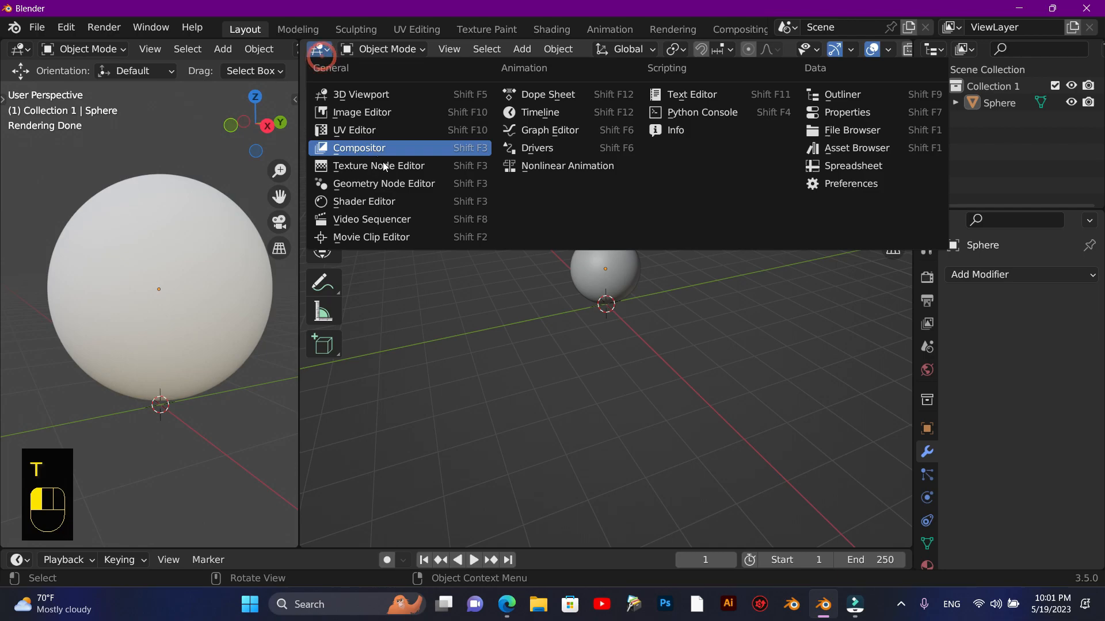
click(345, 202)
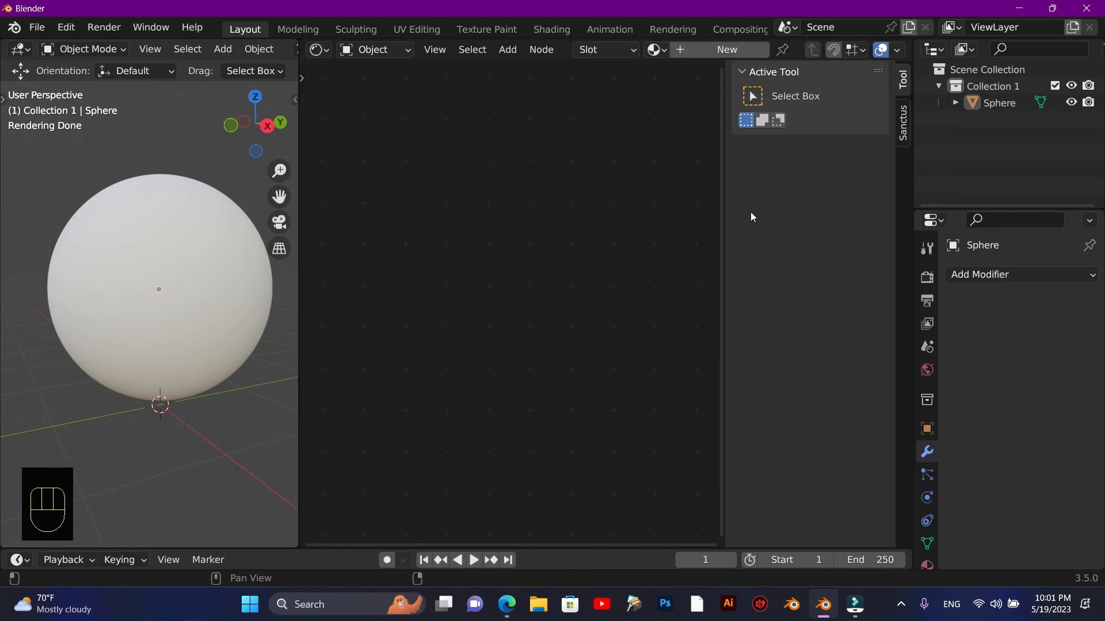
key(t)
key(t)
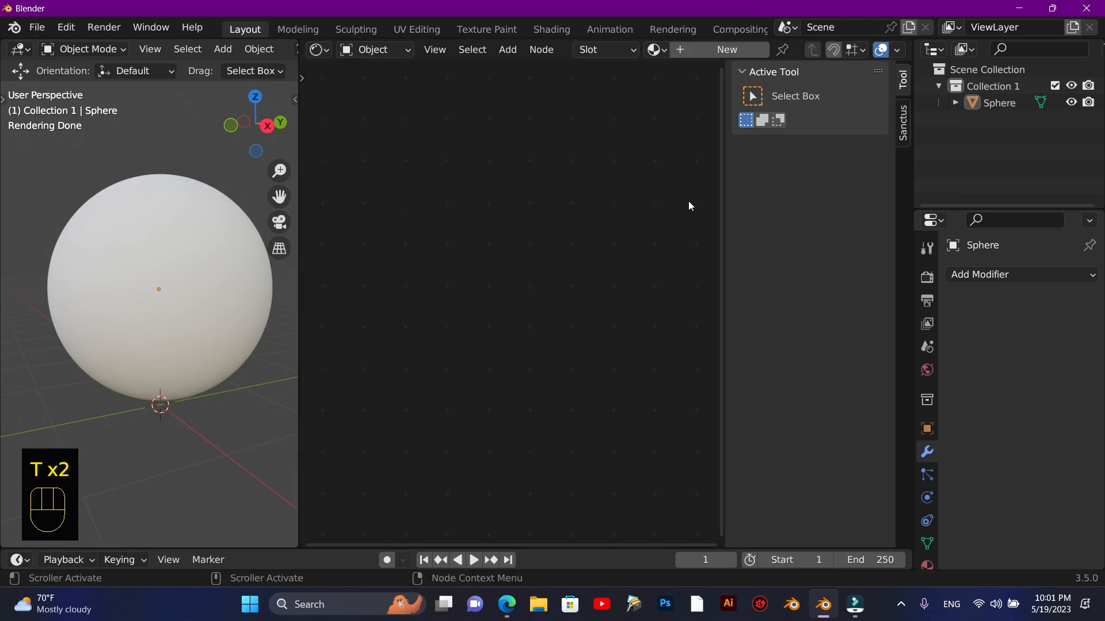
key(n)
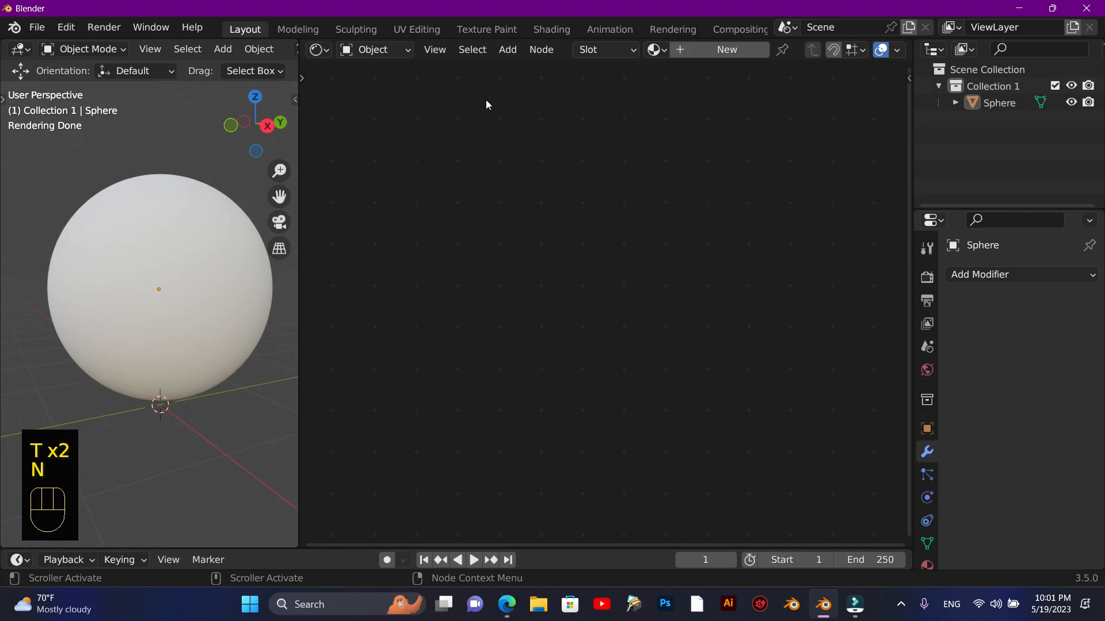
Create a new material for the sphere and reposition its nodes in the Shader Editor
click(726, 49)
key(g)
click(562, 286)
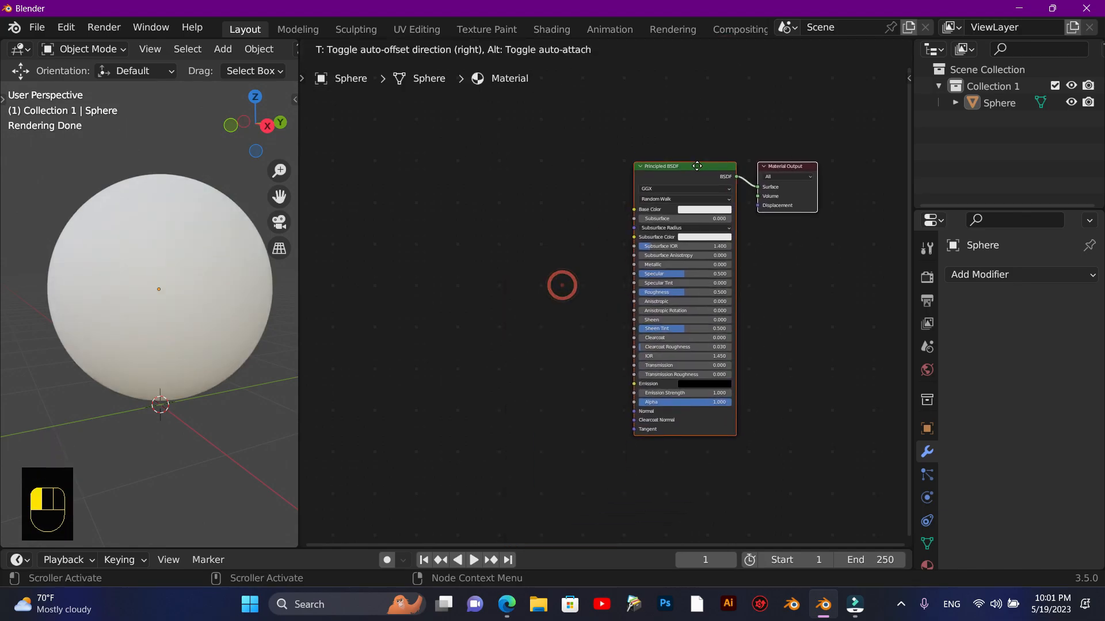
click(697, 168)
Set the material's surface displacement method to Displacement Only in its settings
click(926, 564)
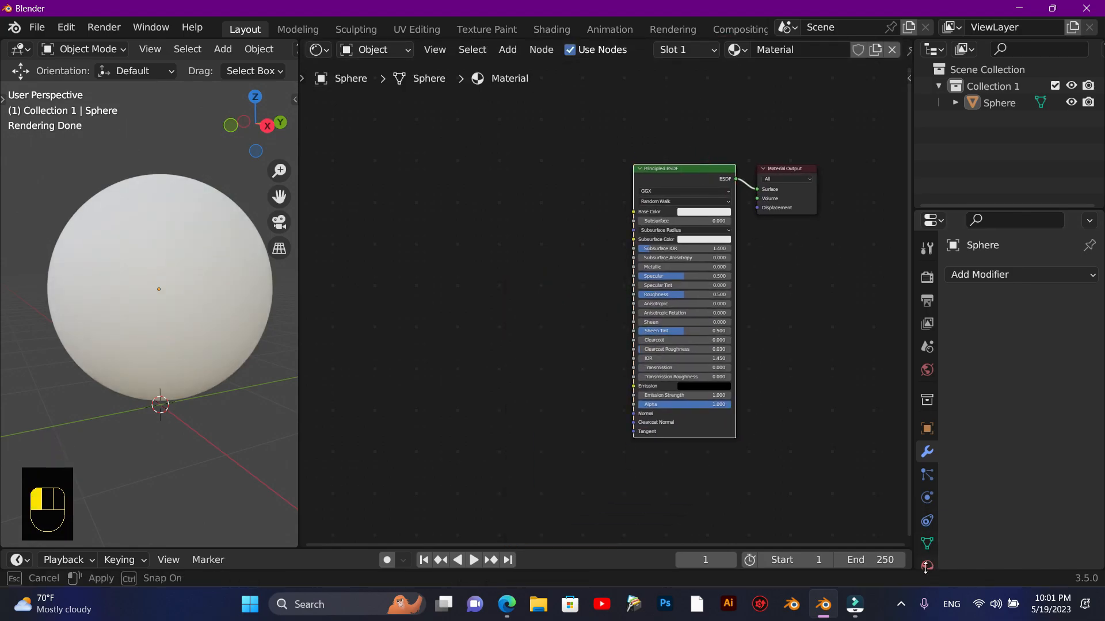
scroll(953, 494, down, 15)
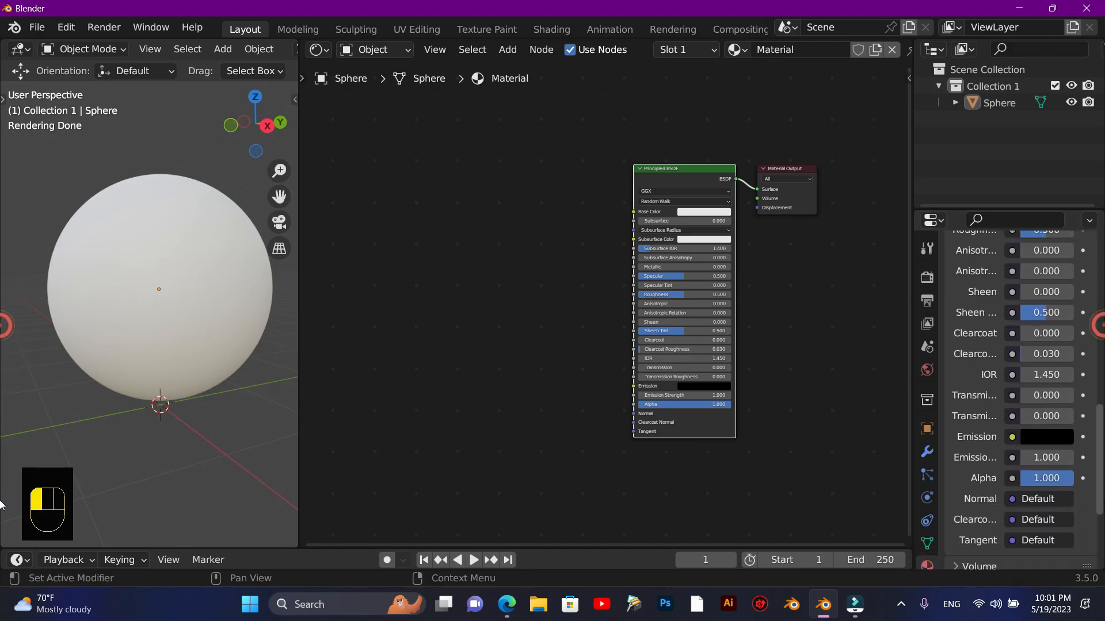
click(953, 494)
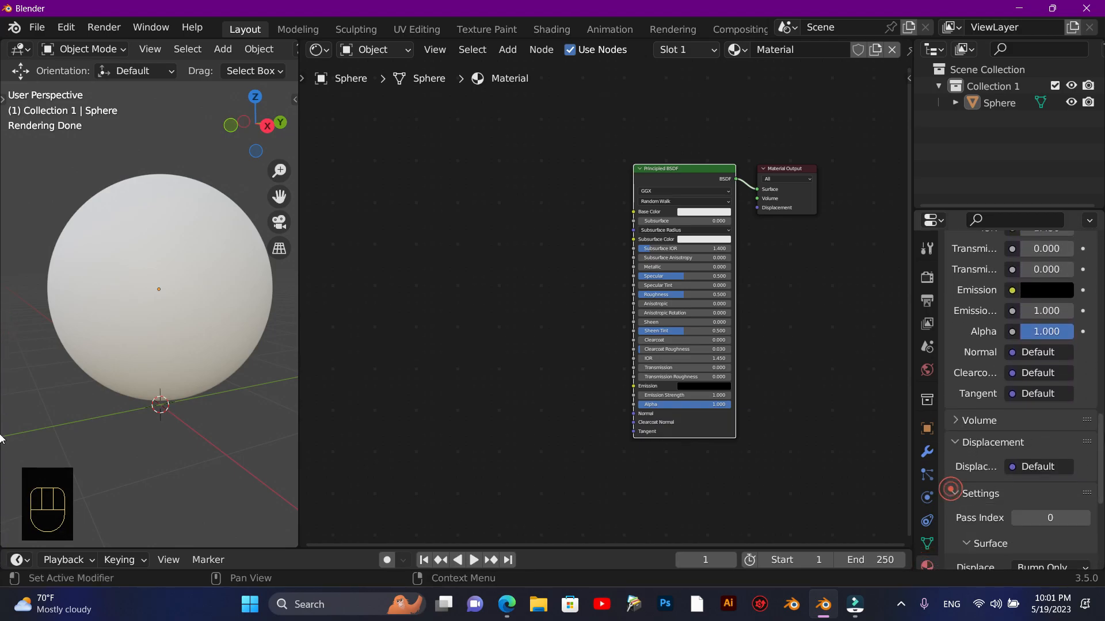
scroll(1036, 403, down, 5)
click(1068, 348)
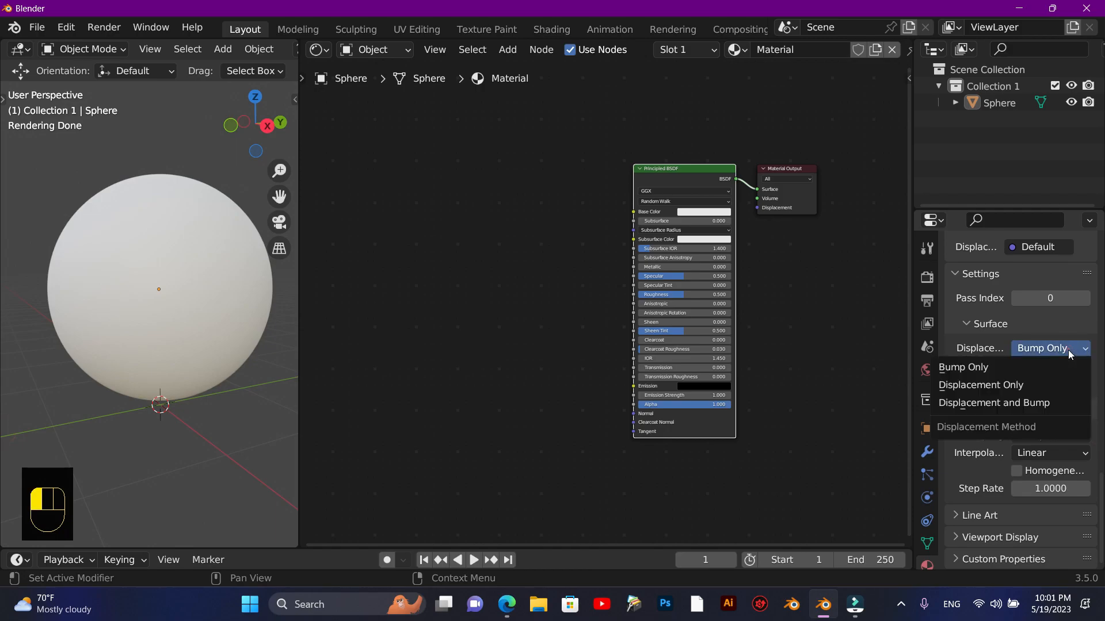
click(1051, 383)
Move the Principled BSDF and Material Output nodes further right to make room for texture nodes
mouse_move(712, 169)
mouse_down()
mouse_move(753, 170)
mouse_move(726, 170)
mouse_up()
drag(814, 156, 780, 170)
drag(848, 168, 857, 168)
Add a Voronoi Texture node in the empty space to the left of the Principled BSDF
click(457, 335)
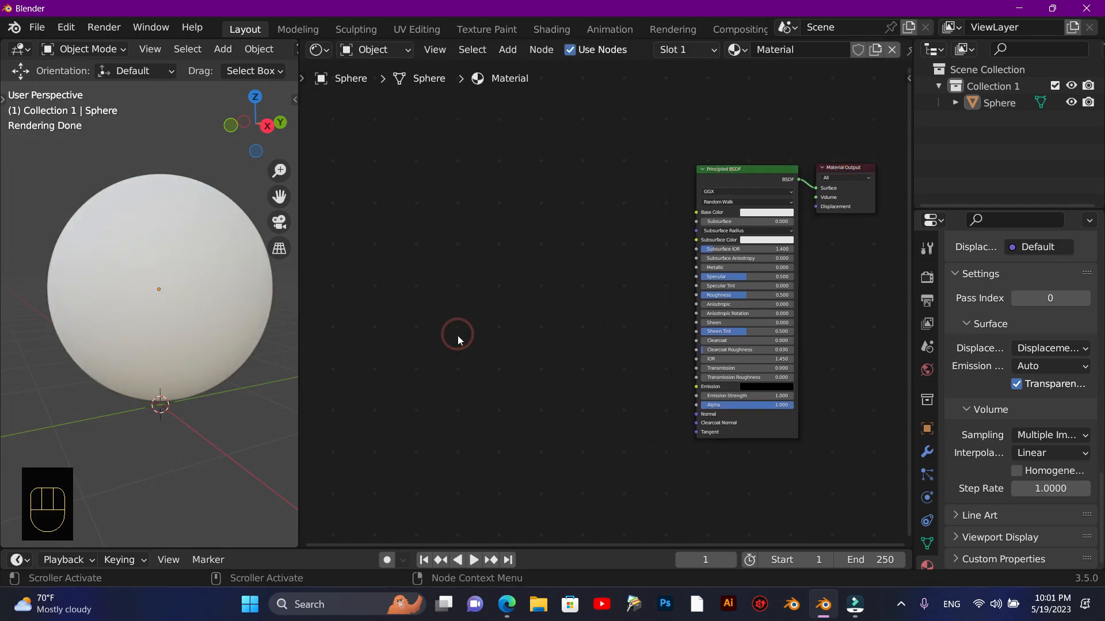
key(shift+a)
click(458, 335)
text(ver)
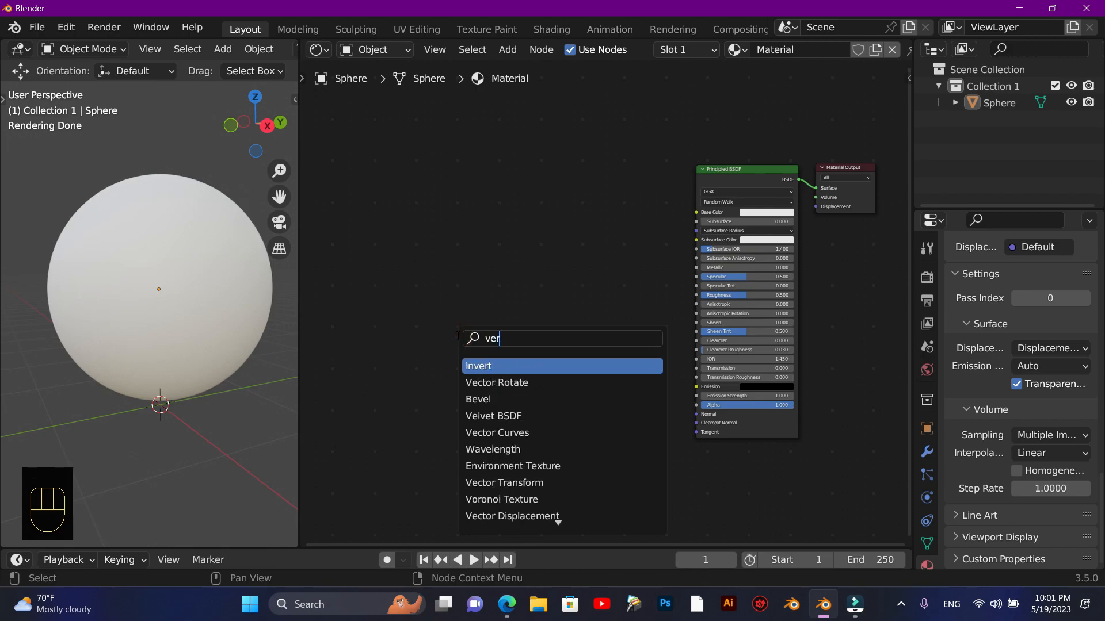
text(no)
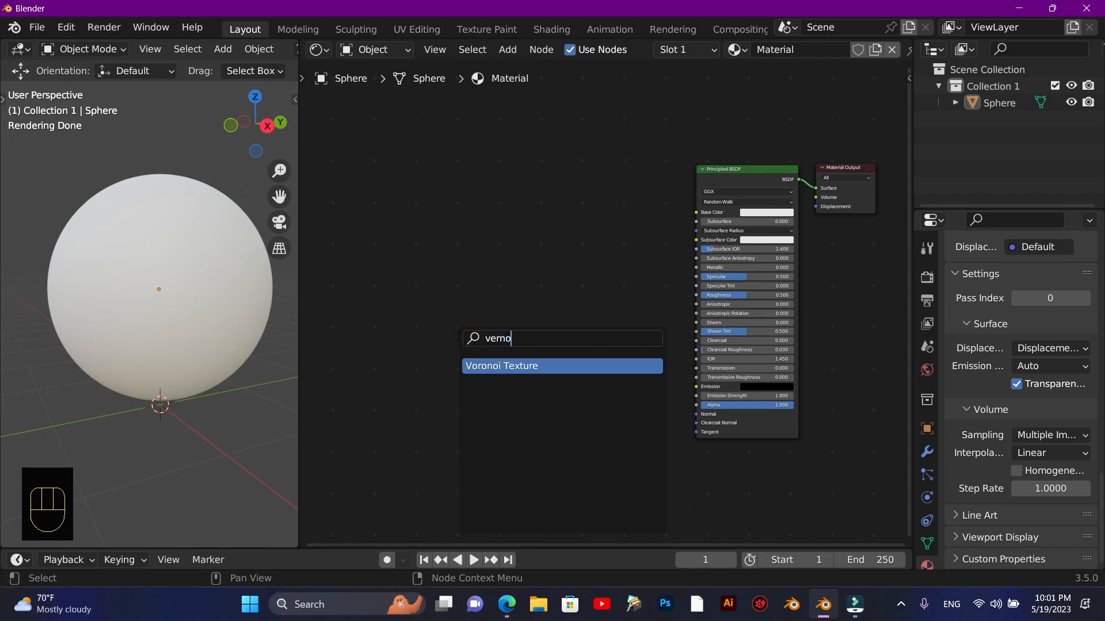
click(505, 366)
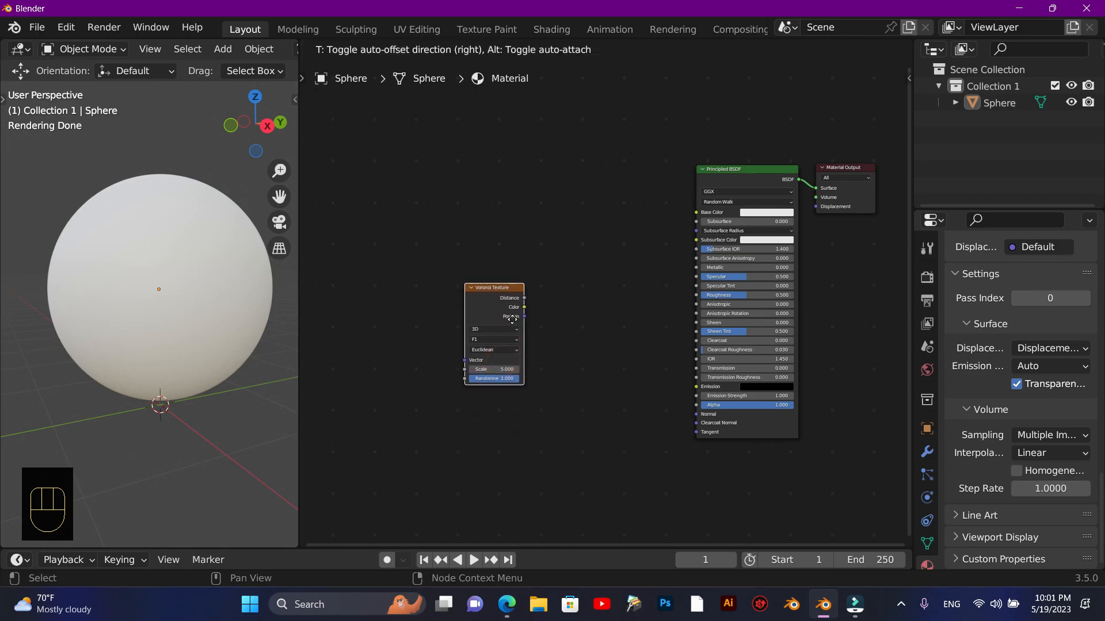
click(511, 318)
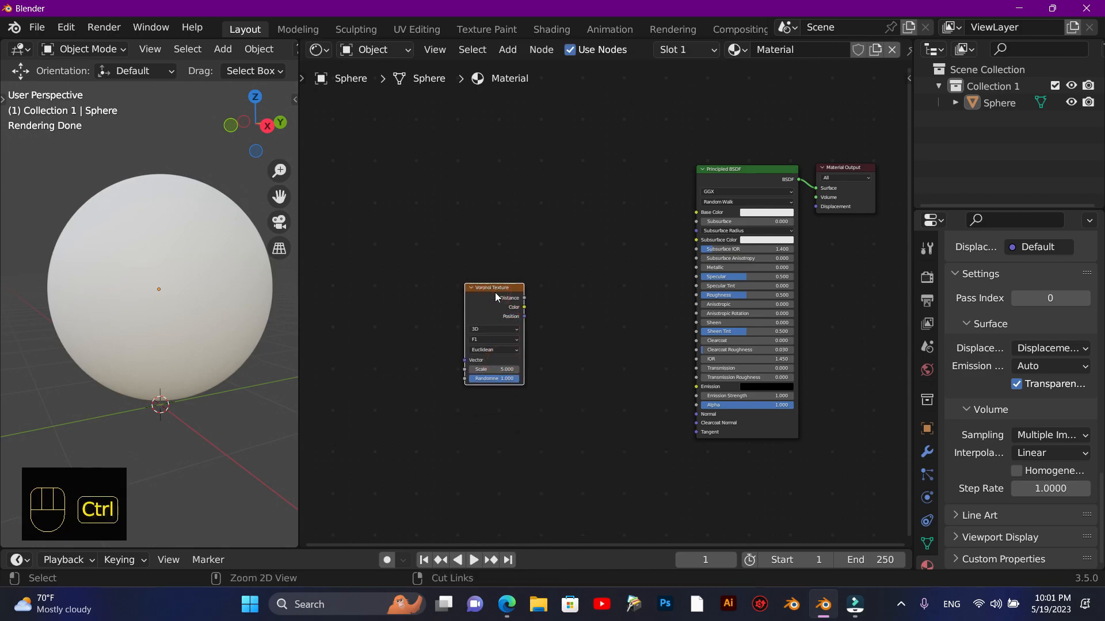
Add a Texture Coordinate node without Mapping, and connect its Object output to the Voronoi Texture's Vector input
key(ctrl+t)
click(426, 309)
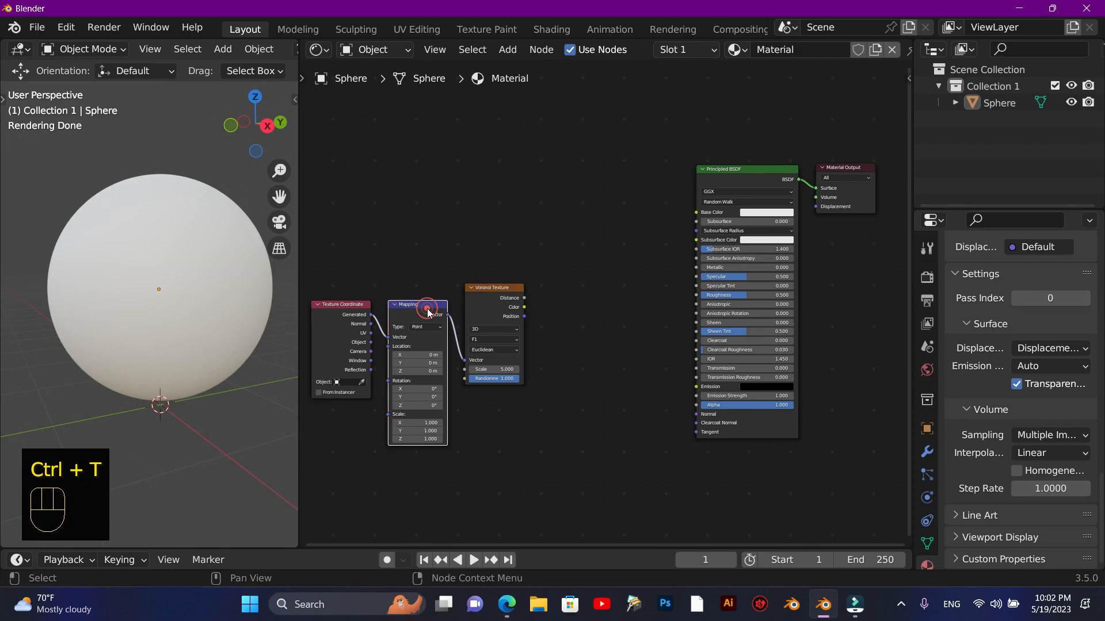
key(Delete)
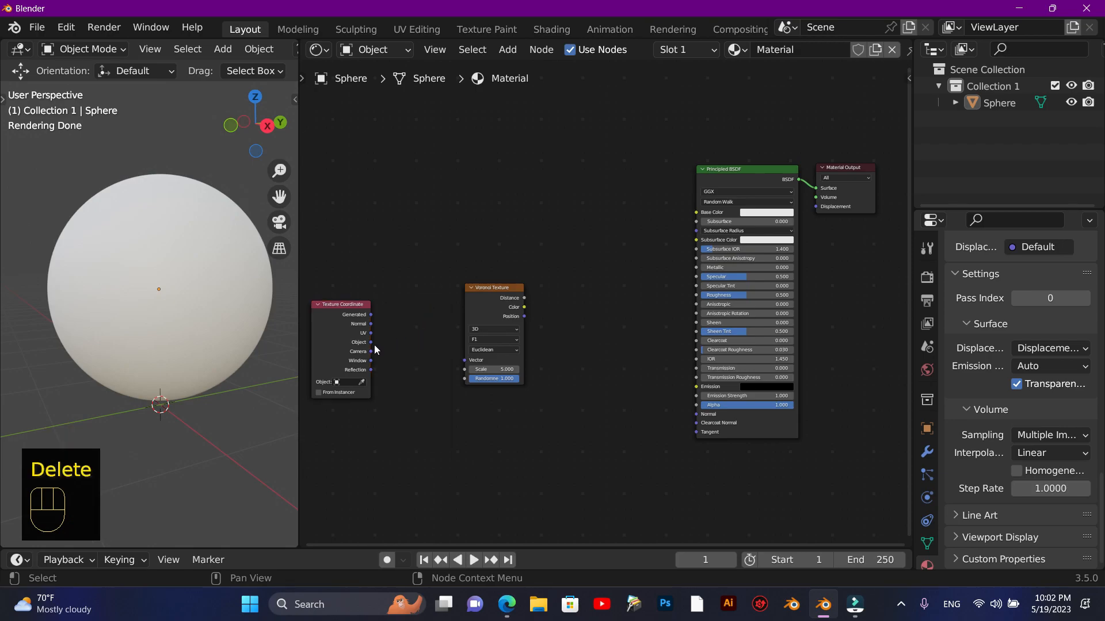
drag(371, 343, 464, 361)
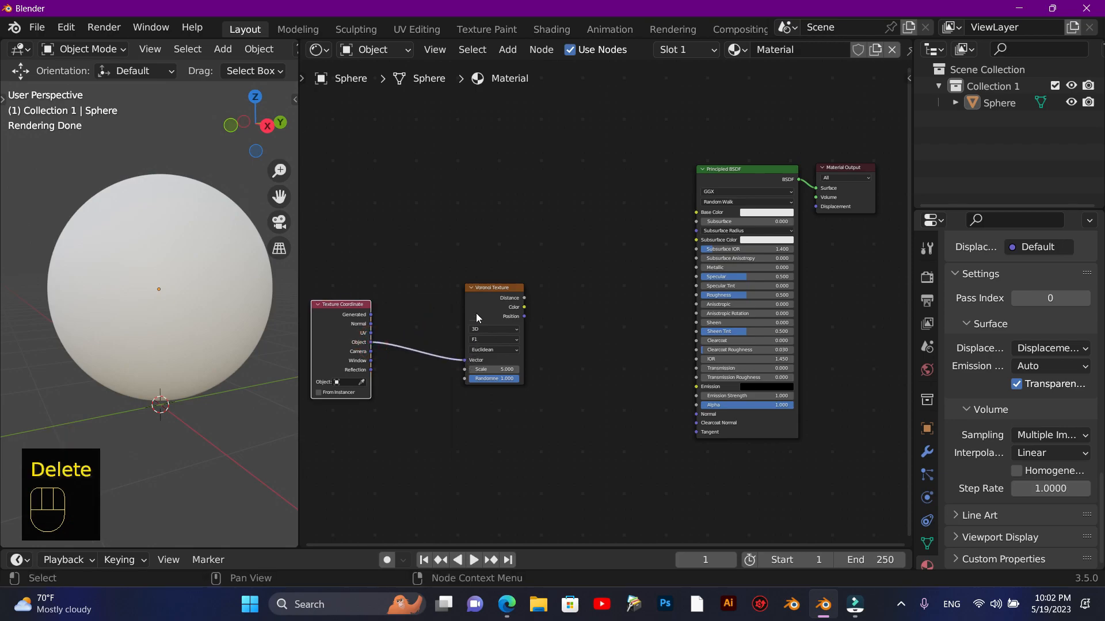
drag(481, 288, 438, 297)
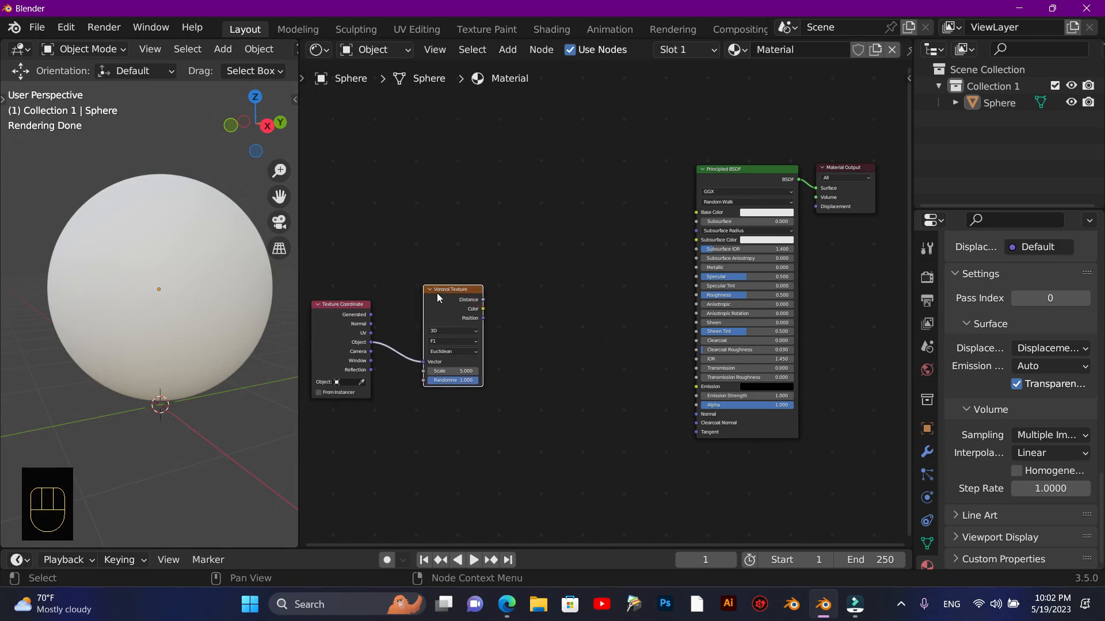
Preview the Voronoi Texture's Distance output on the sphere and set the texture's feature output to Smooth F1
ctrl+shift+click(438, 296)
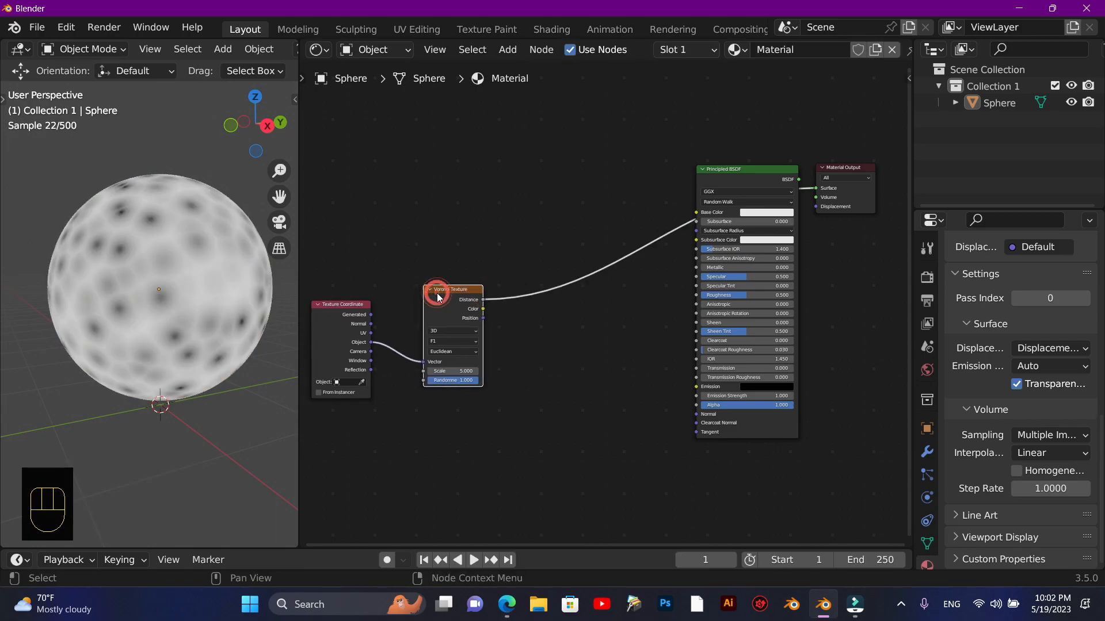
scroll(451, 326, up, 2)
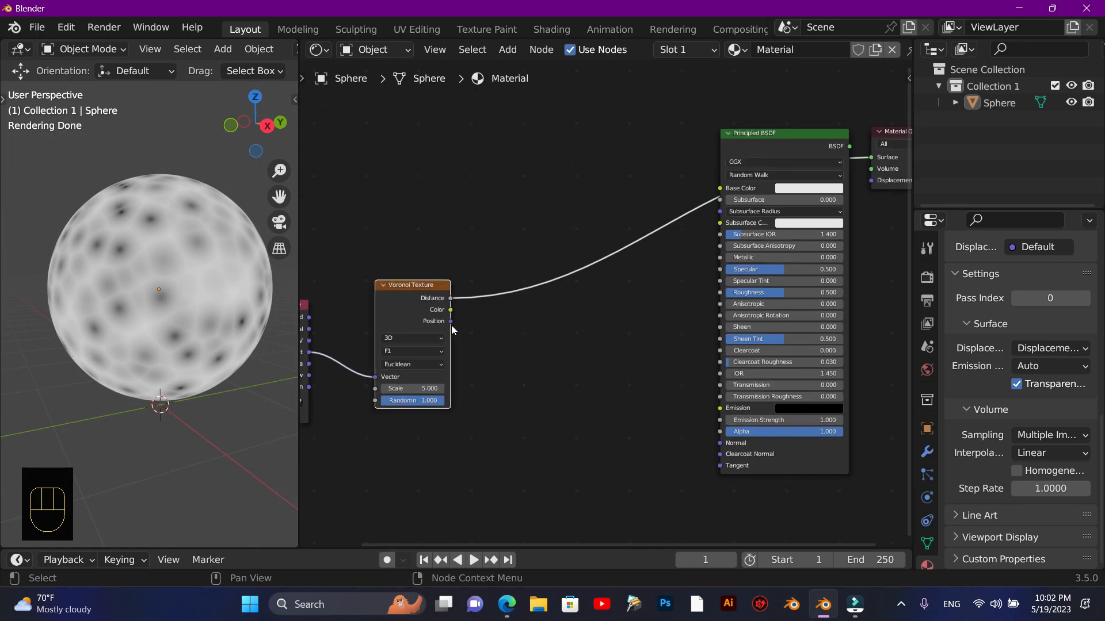
scroll(451, 326, up, 1)
drag(523, 544, 428, 545)
click(500, 362)
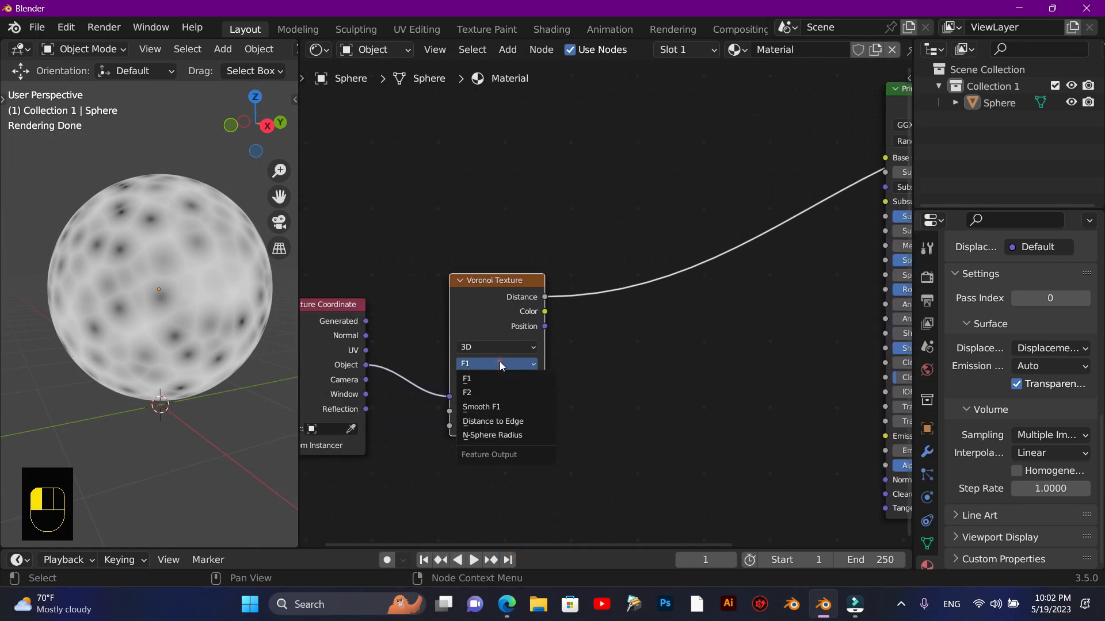
click(498, 407)
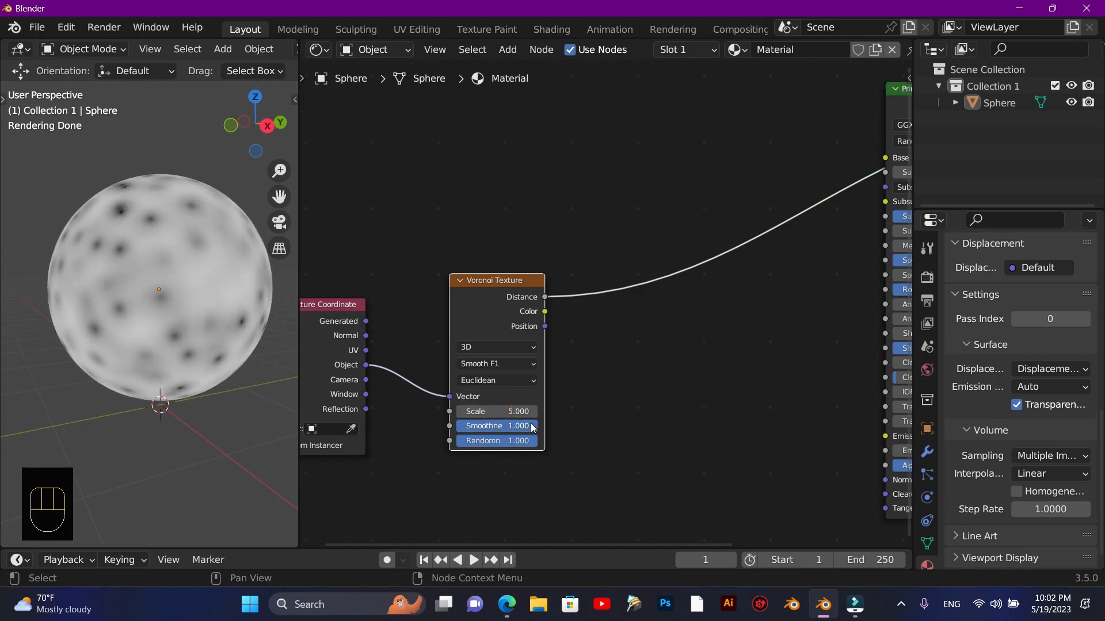
Set the Voronoi Texture's scale to 20
click(495, 411)
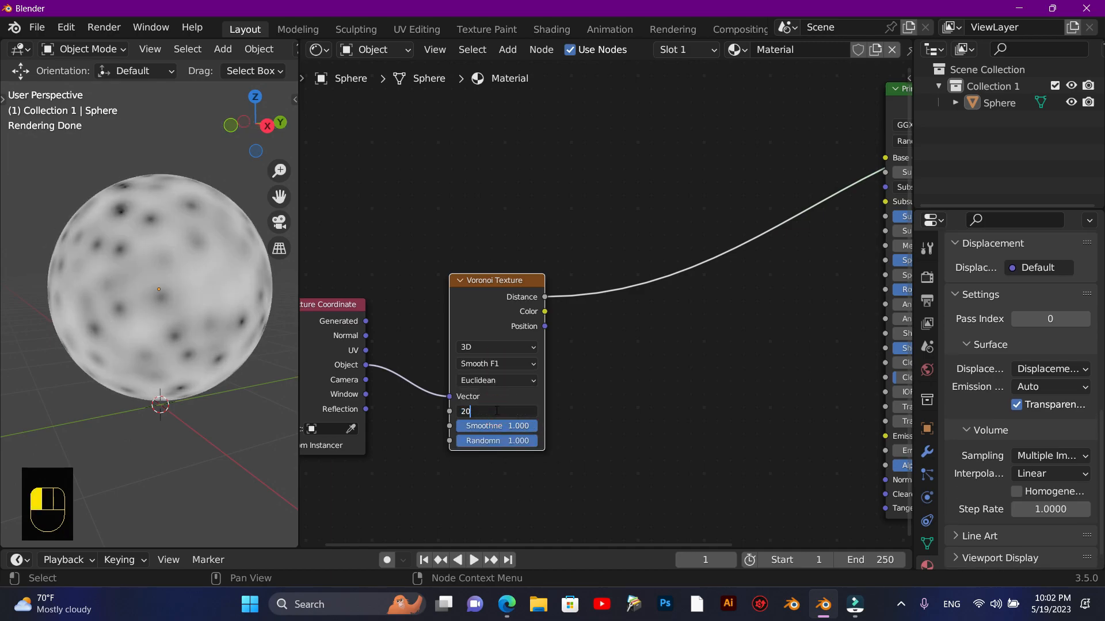
text(20)
key(Return)
click(586, 392)
Move the Voronoi Texture node closer to the Texture Coordinate node and set its scale to 19
drag(506, 283, 482, 280)
click(475, 407)
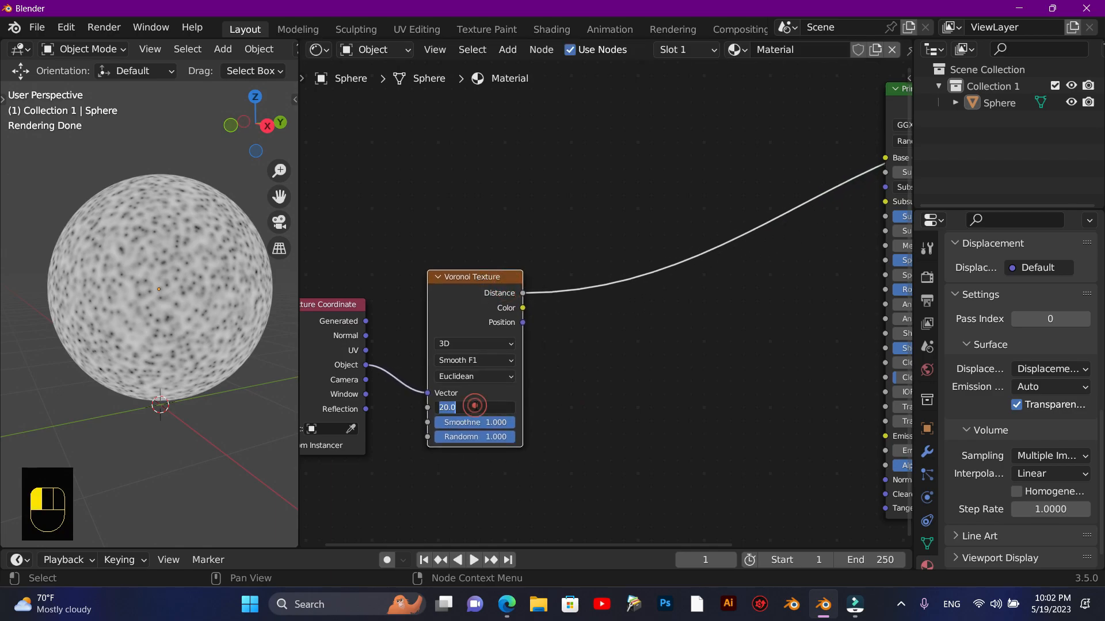
text(19)
click(619, 415)
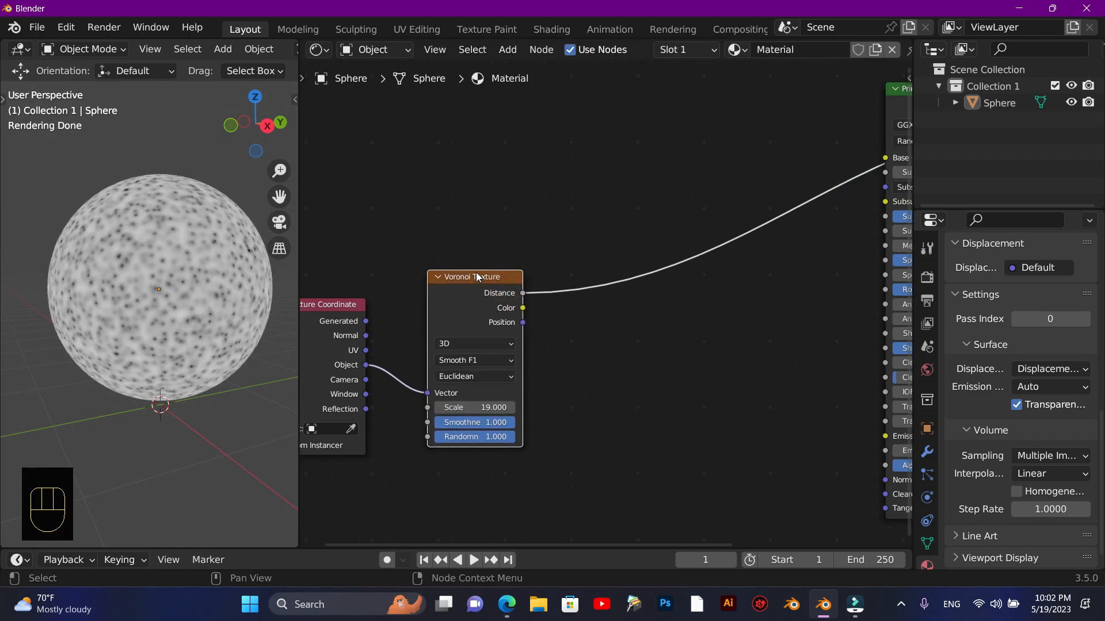
Add a Math node on the link leaving the Voronoi Texture's Distance output
key(shift+a)
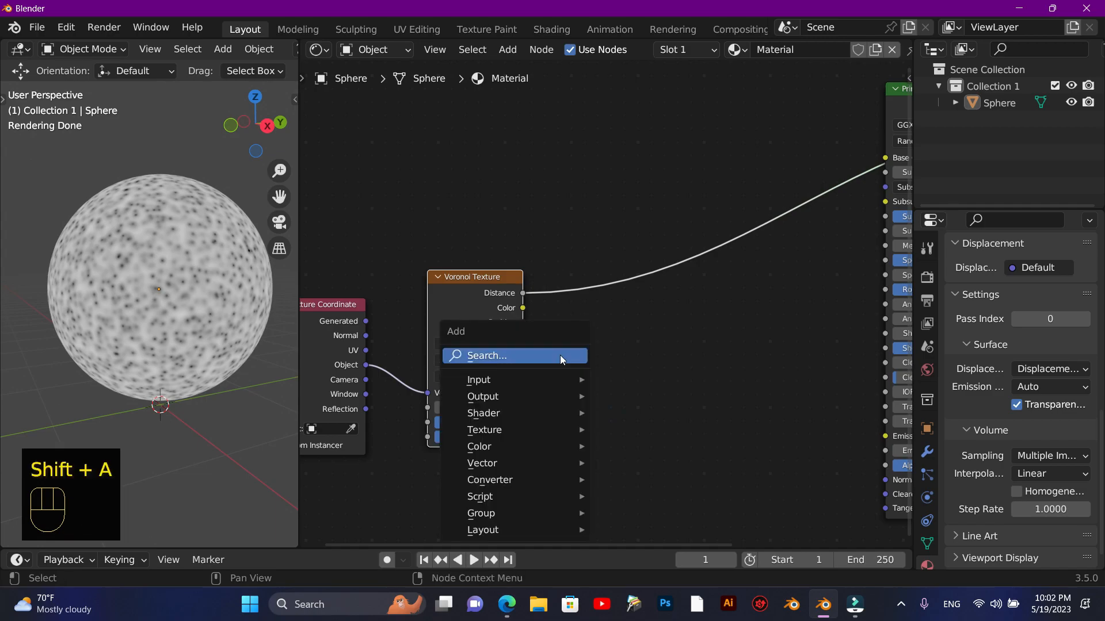
click(561, 354)
text(math)
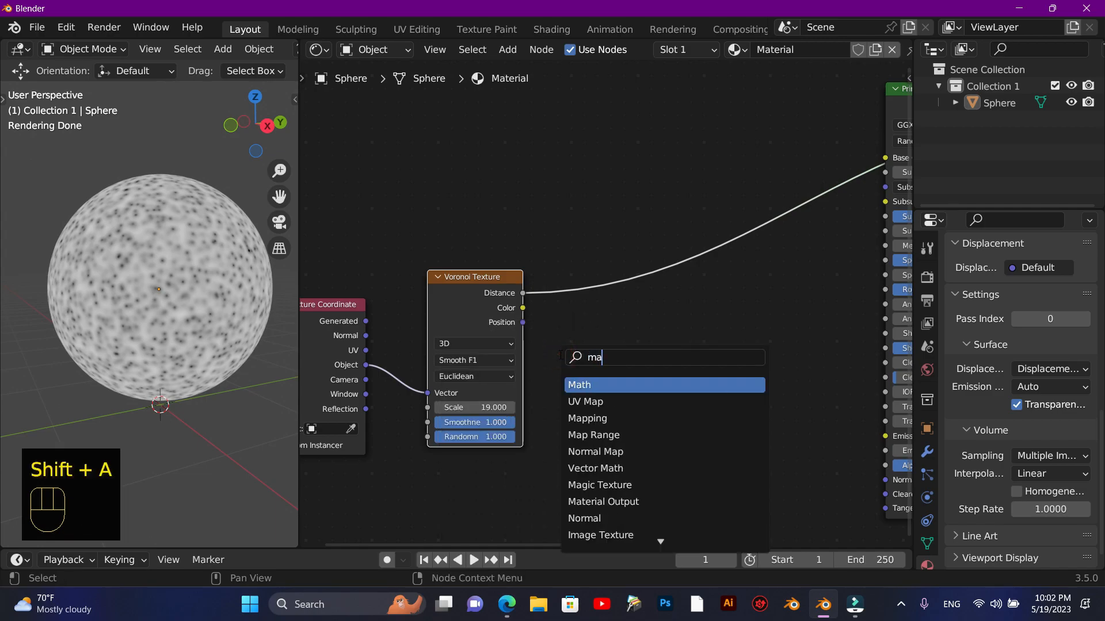
click(597, 385)
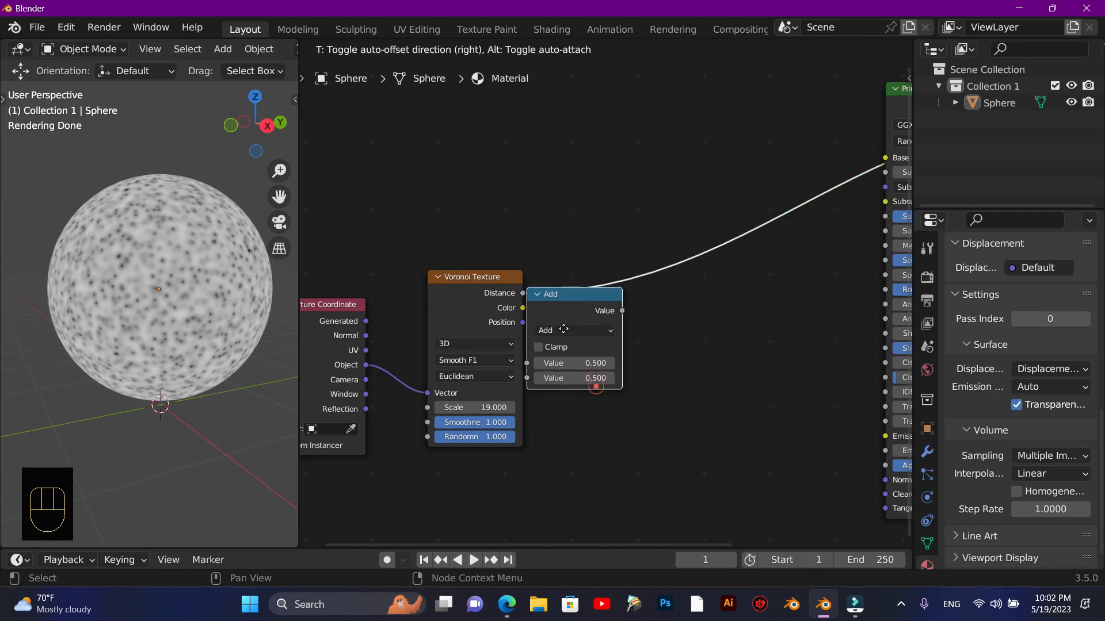
click(588, 298)
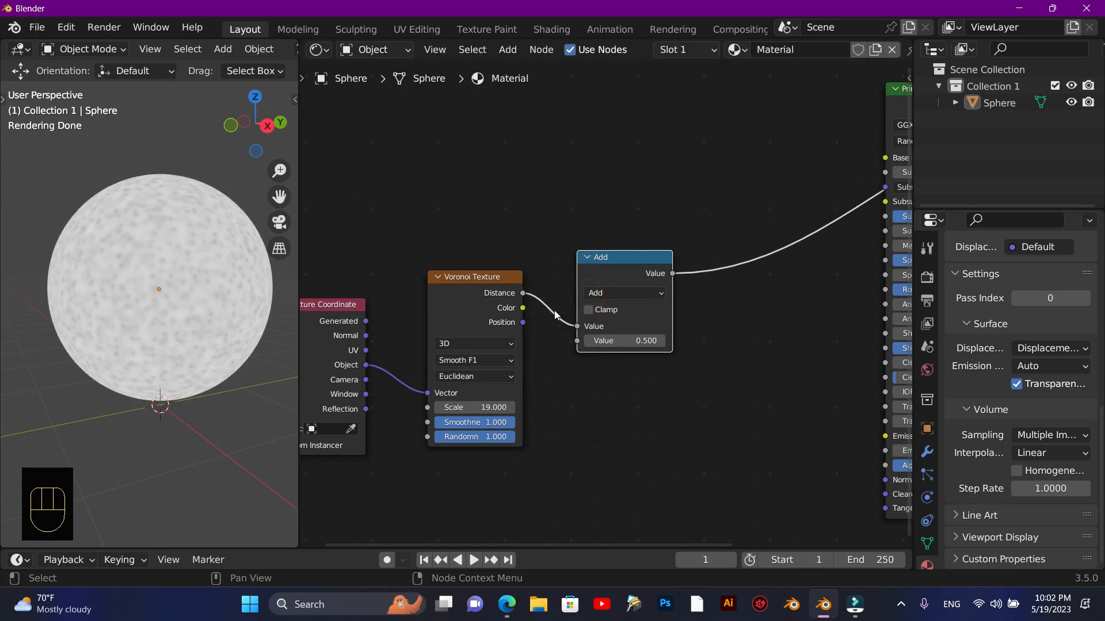
Connect the Voronoi Texture's Distance output to the Math node's second Value input too, and set the operation to Multiply
drag(525, 299, 577, 341)
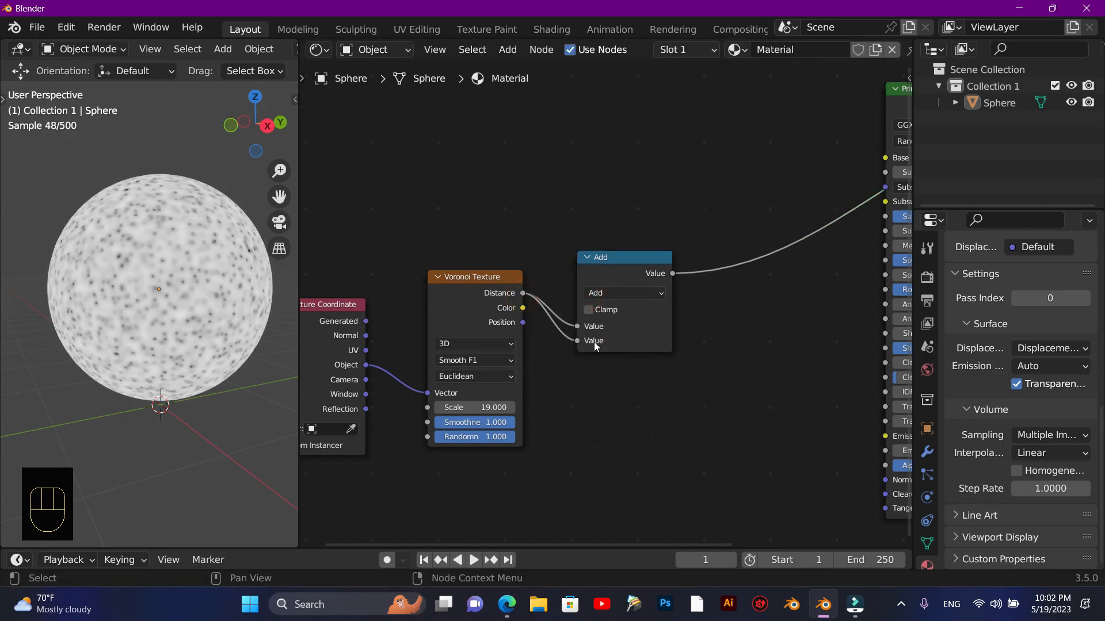
click(614, 293)
click(230, 356)
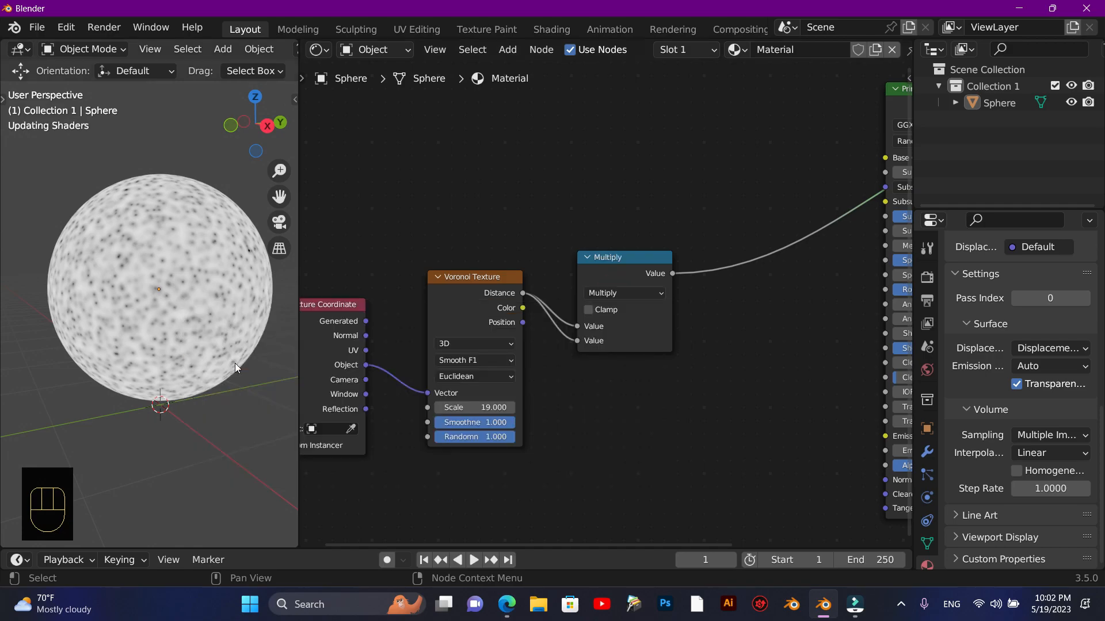
drag(630, 268, 619, 265)
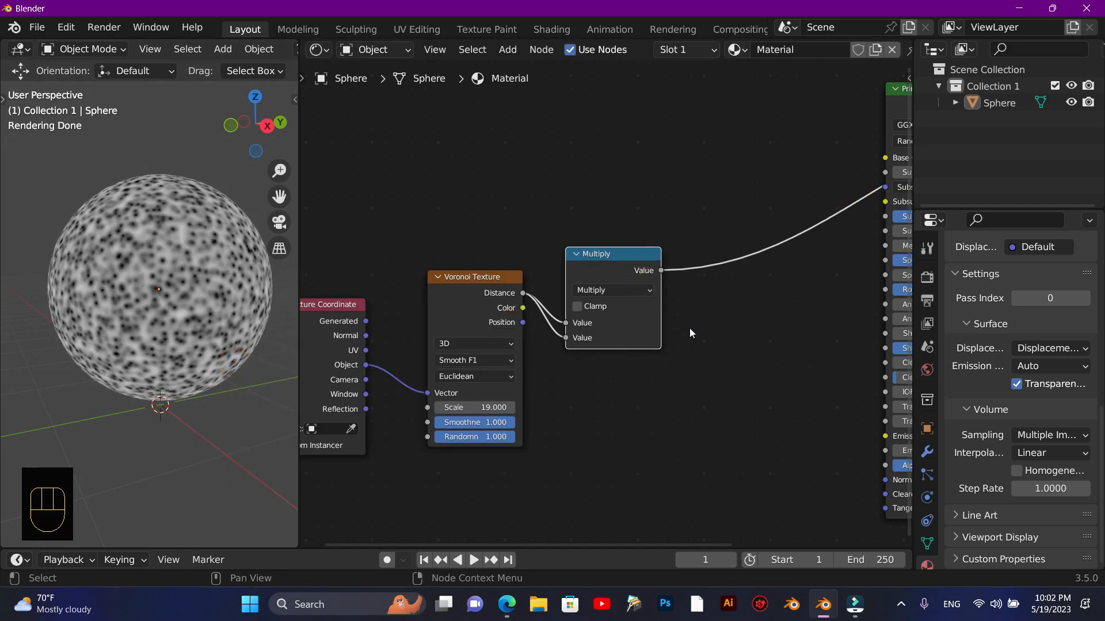
key(shift+a)
click(689, 336)
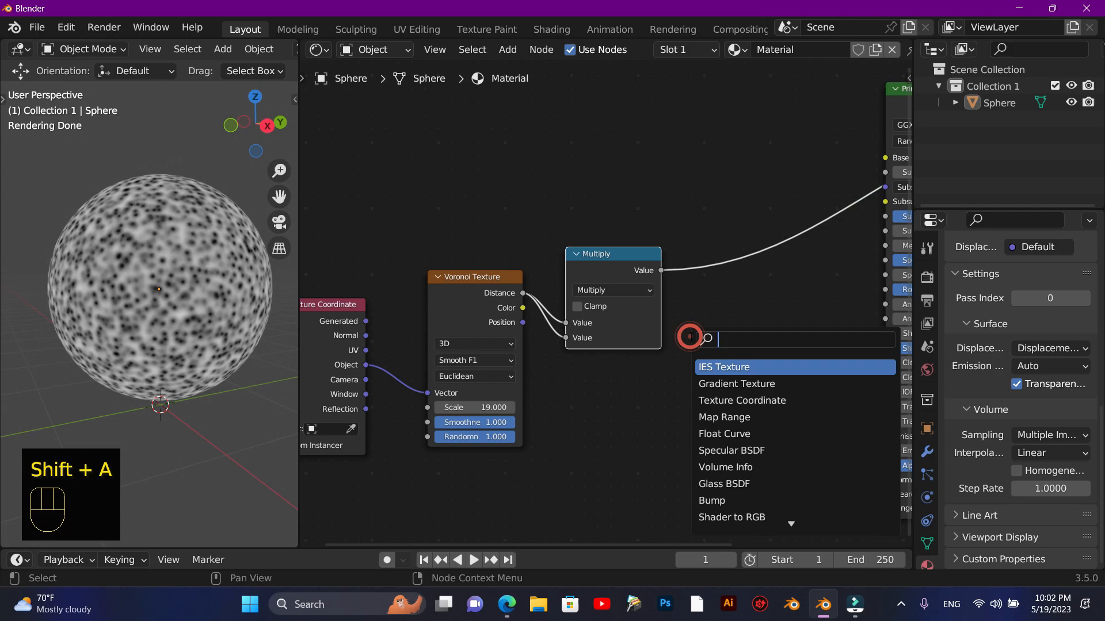
key(Escape)
Duplicate the Multiply node onto its output link and change the copy to Logarithm with a base of 20
click(614, 253)
key(shift+d)
click(717, 217)
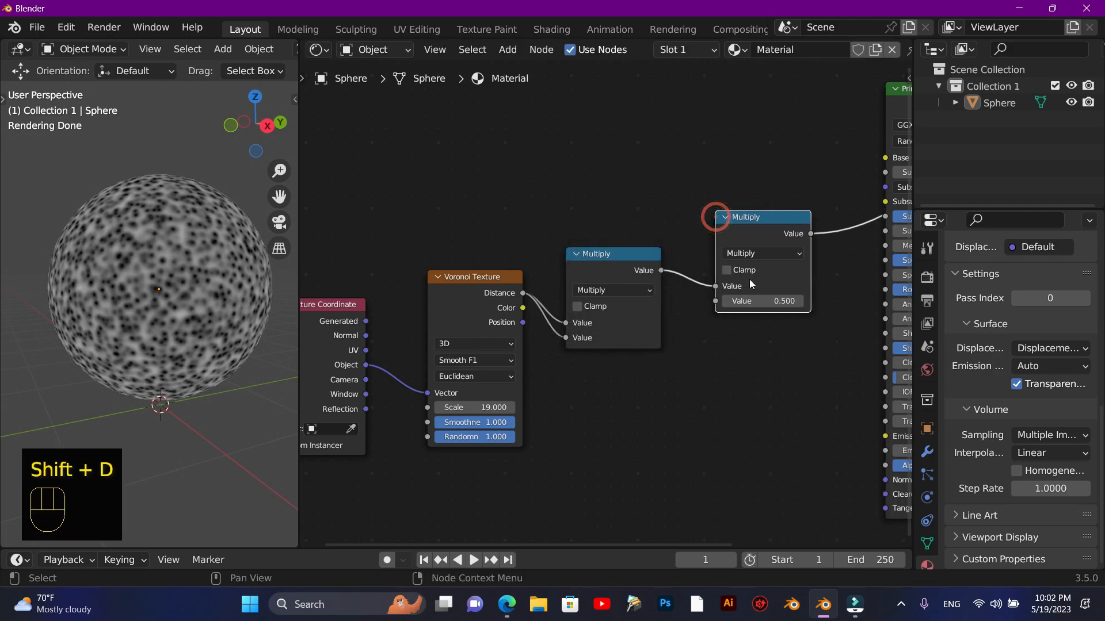
click(759, 303)
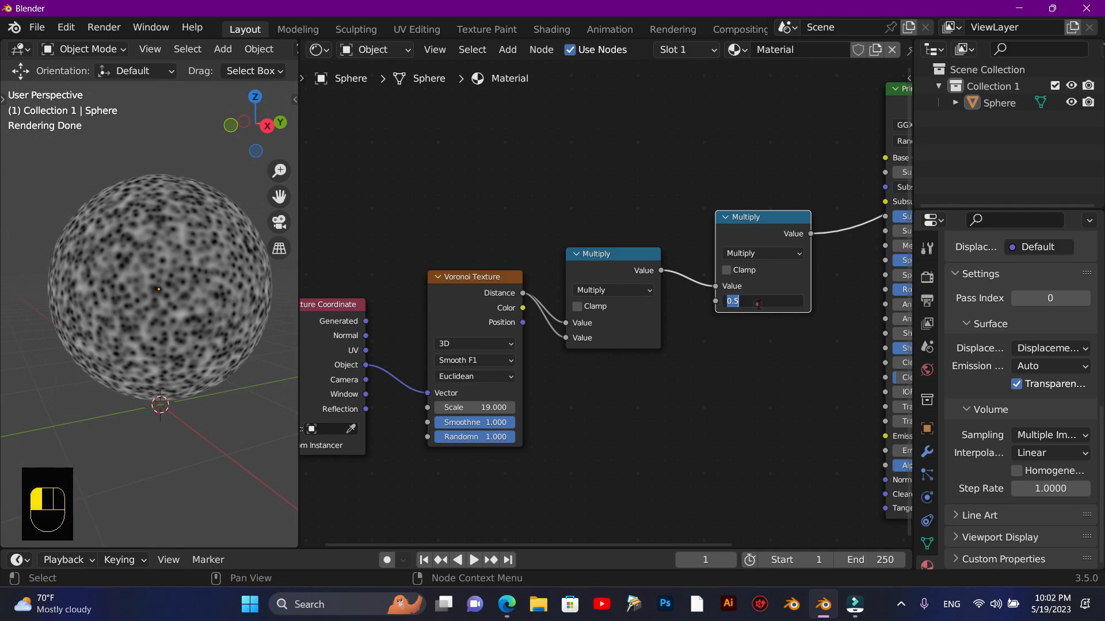
text(20)
key(Return)
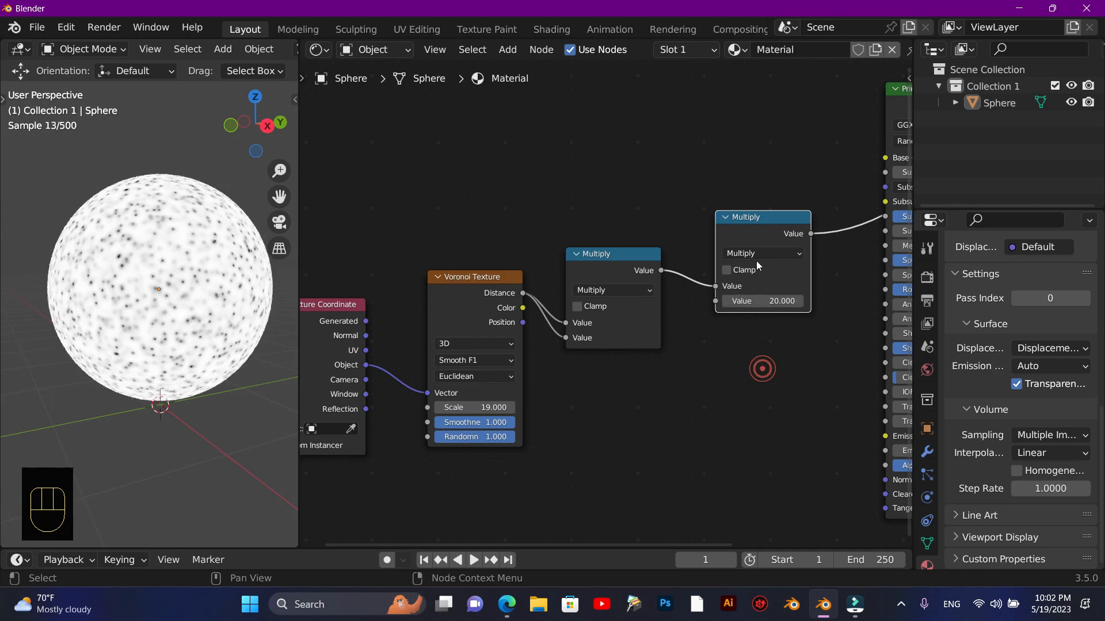
click(755, 253)
click(356, 381)
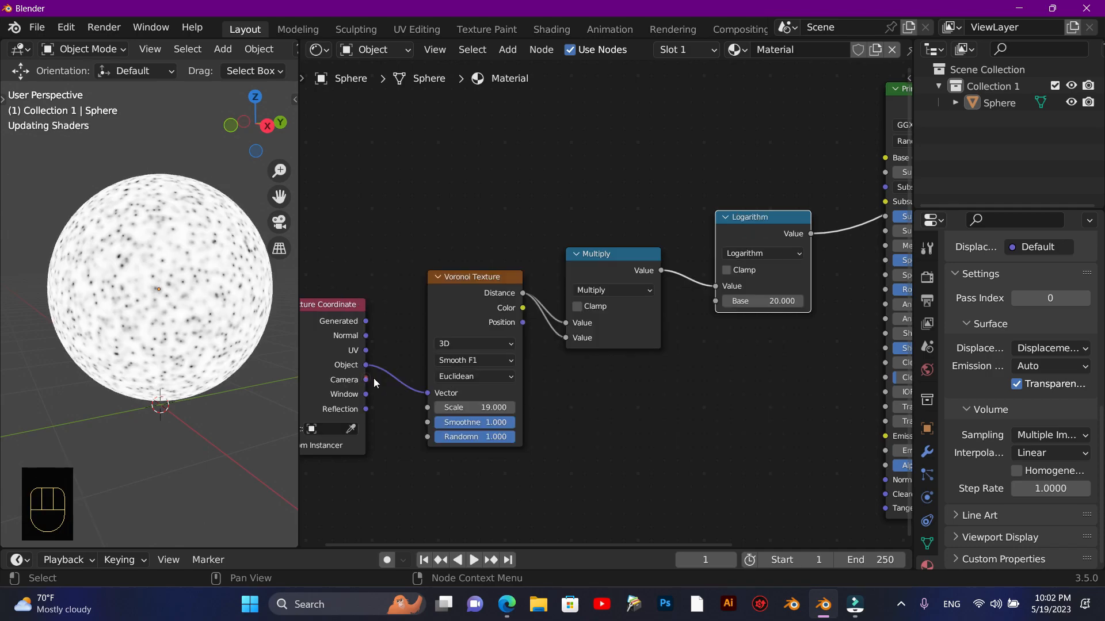
Spread out the node chain, detaching the Principled BSDF from it and moving the Material Output farther away
drag(482, 544, 612, 523)
scroll(594, 429, down, 3)
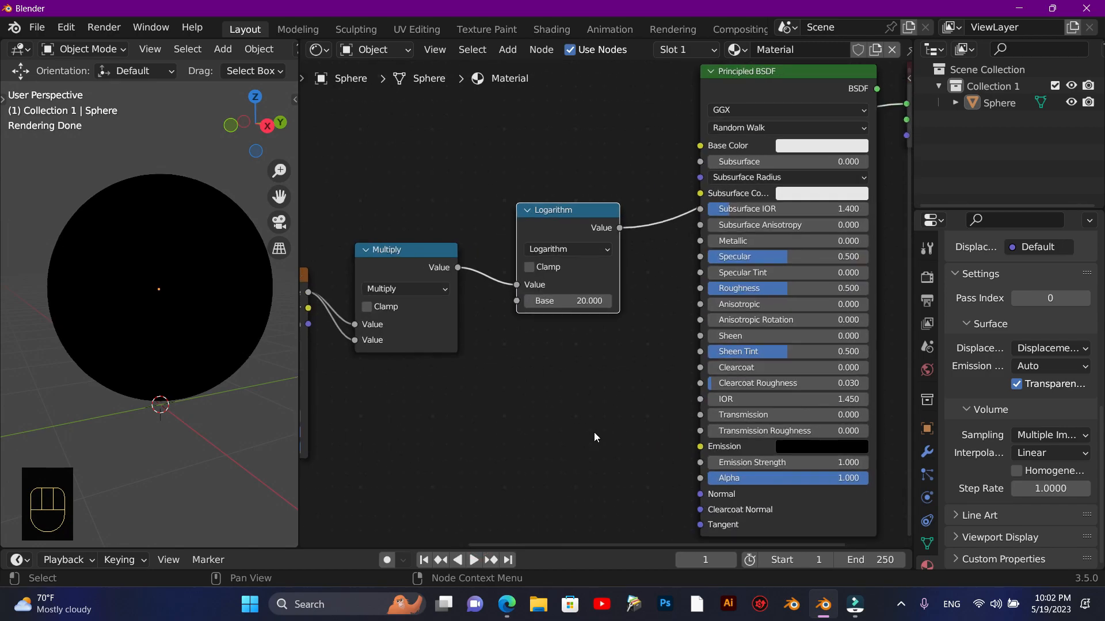
scroll(594, 429, down, 3)
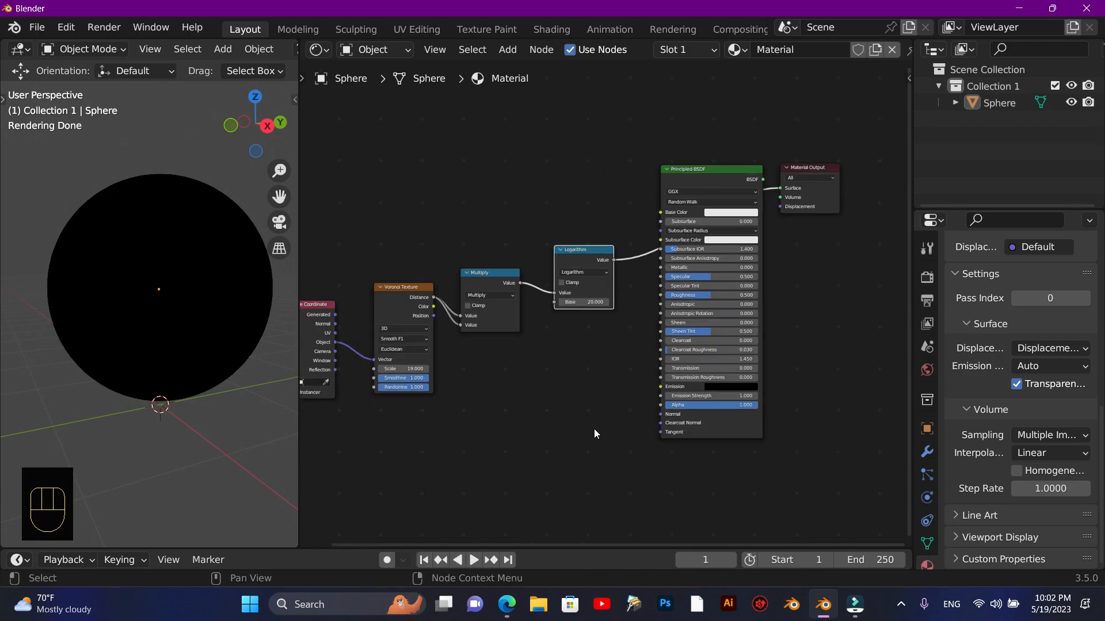
drag(606, 244, 378, 411)
drag(578, 266, 492, 233)
alt+drag(688, 215, 716, 292)
drag(755, 202, 833, 219)
Duplicate the Logarithm node onto its output link and set the copy's operation to Multiply
scroll(566, 256, up, 3)
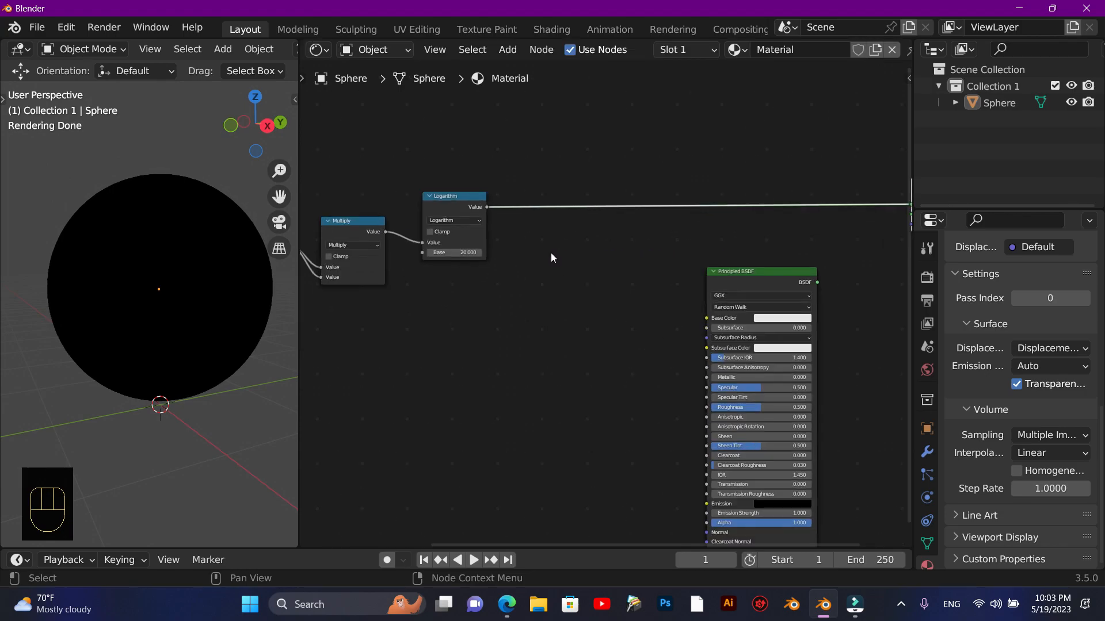
scroll(542, 258, up, 4)
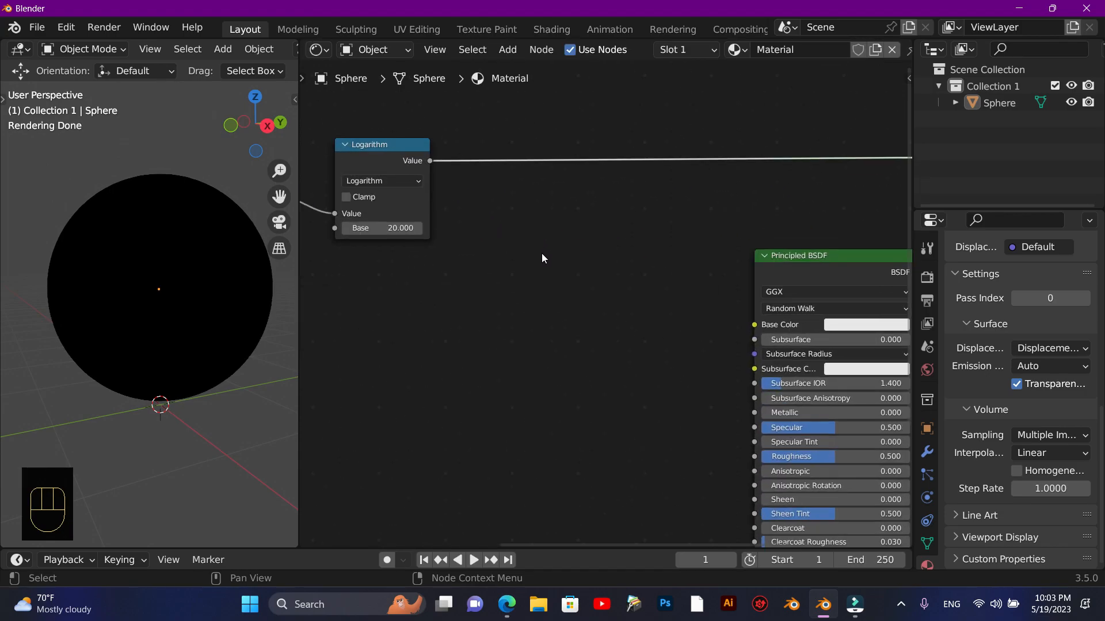
drag(907, 249, 904, 184)
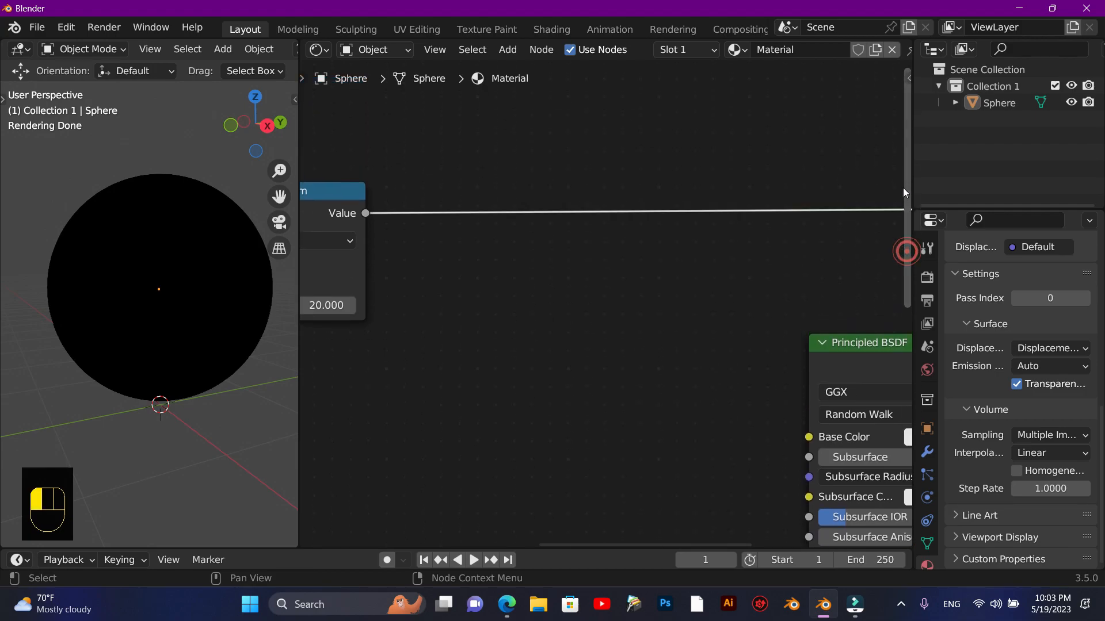
drag(701, 543, 570, 541)
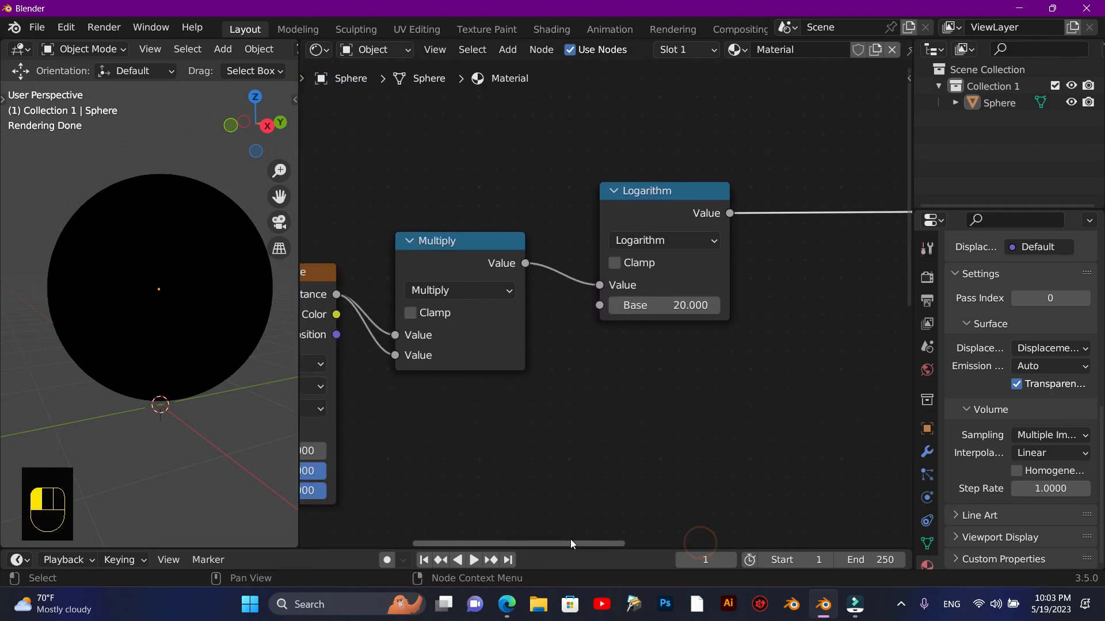
click(648, 185)
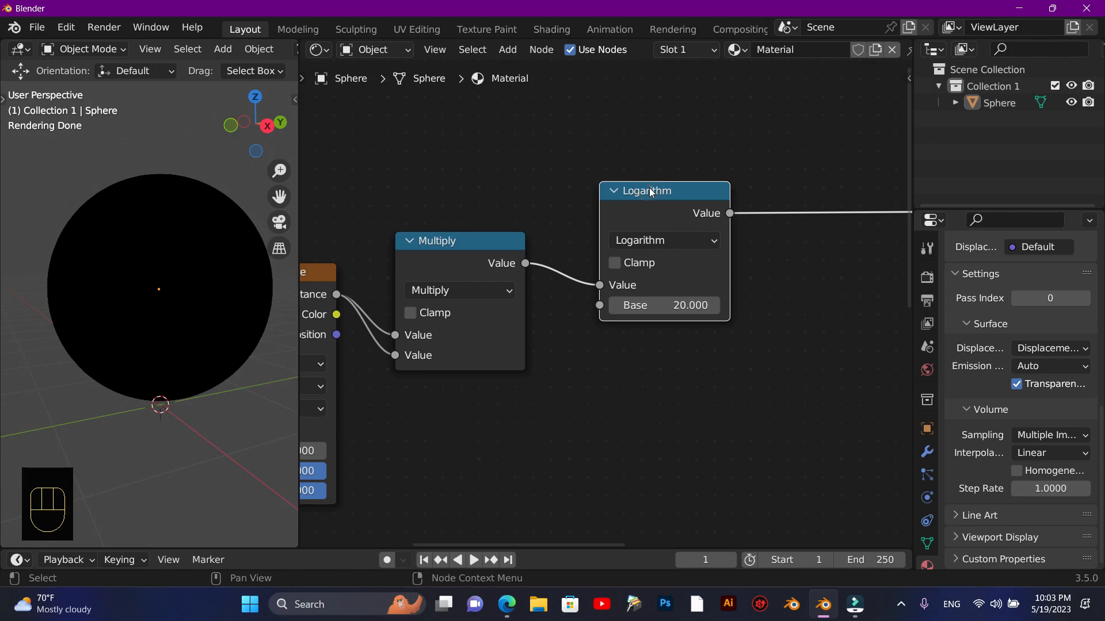
key(shift+d)
click(782, 163)
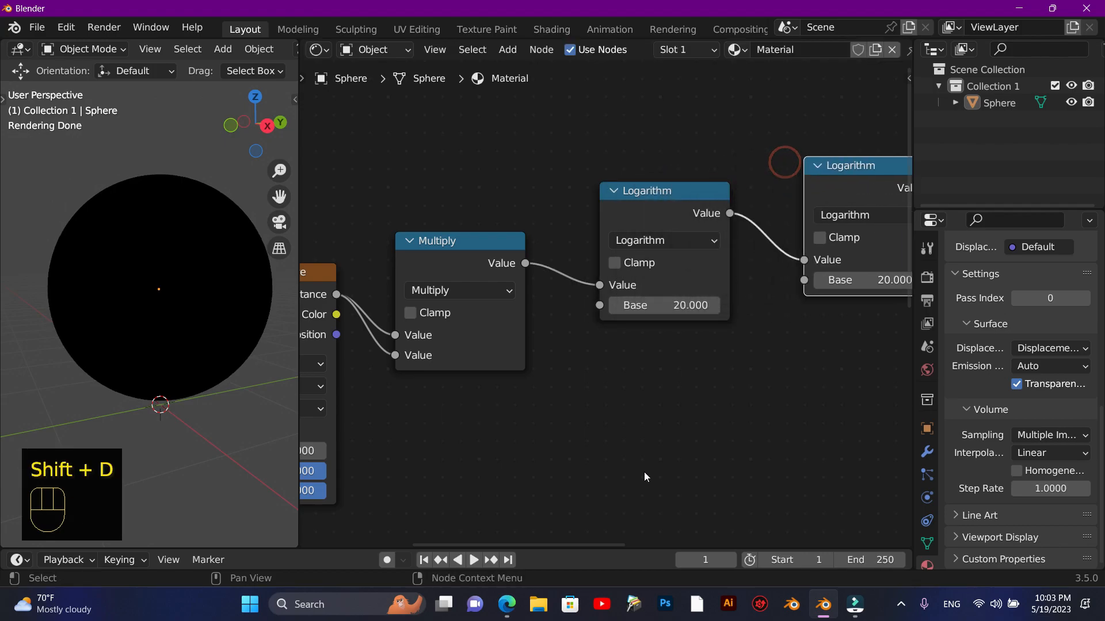
drag(554, 540, 605, 540)
click(710, 210)
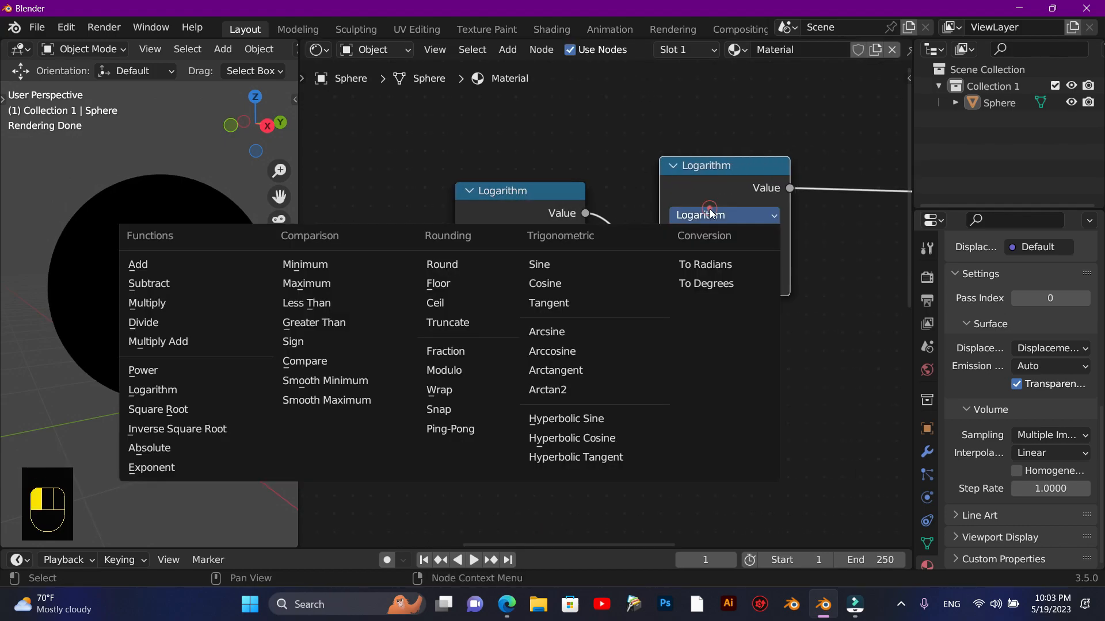
click(174, 312)
Set the second value of the Multiply node after the Logarithm to 0.005
click(732, 280)
text(0.)
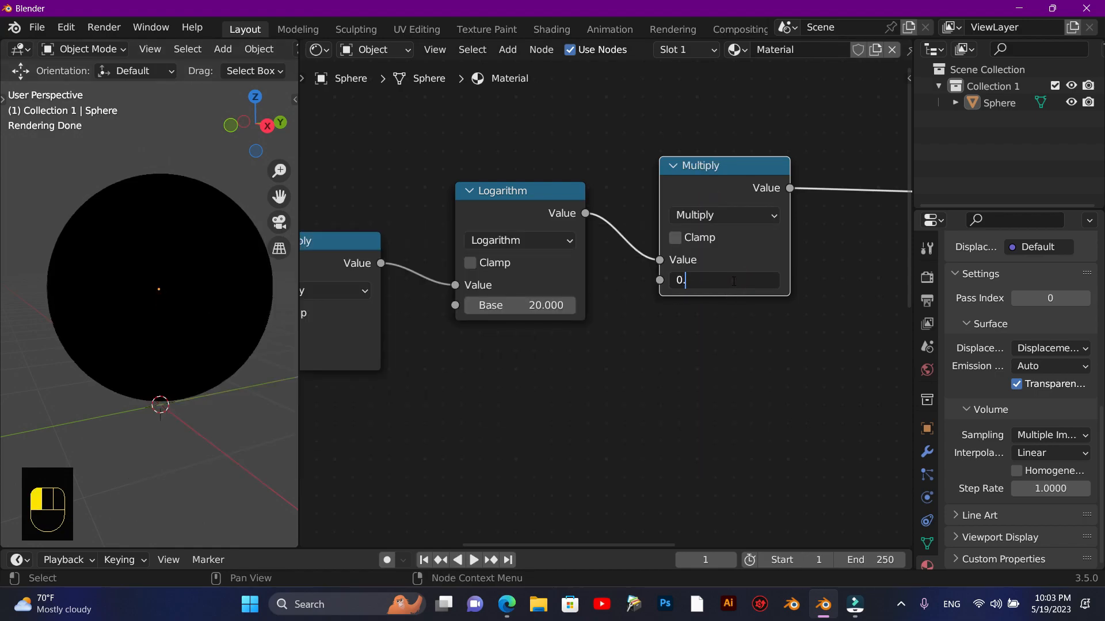
text(005)
click(775, 339)
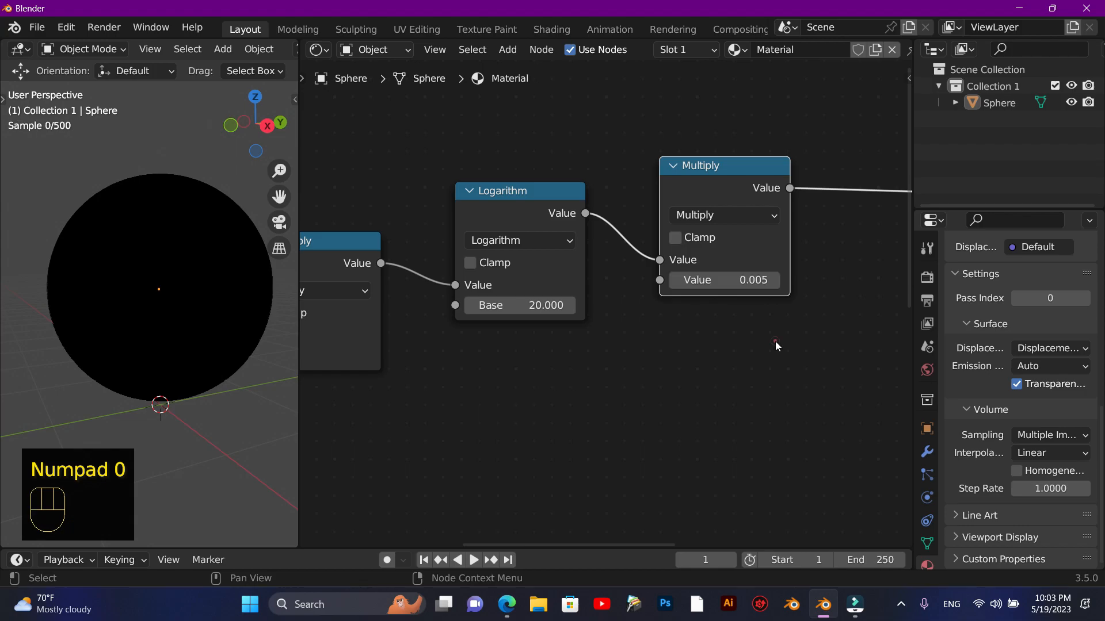
scroll(724, 392, down, 1)
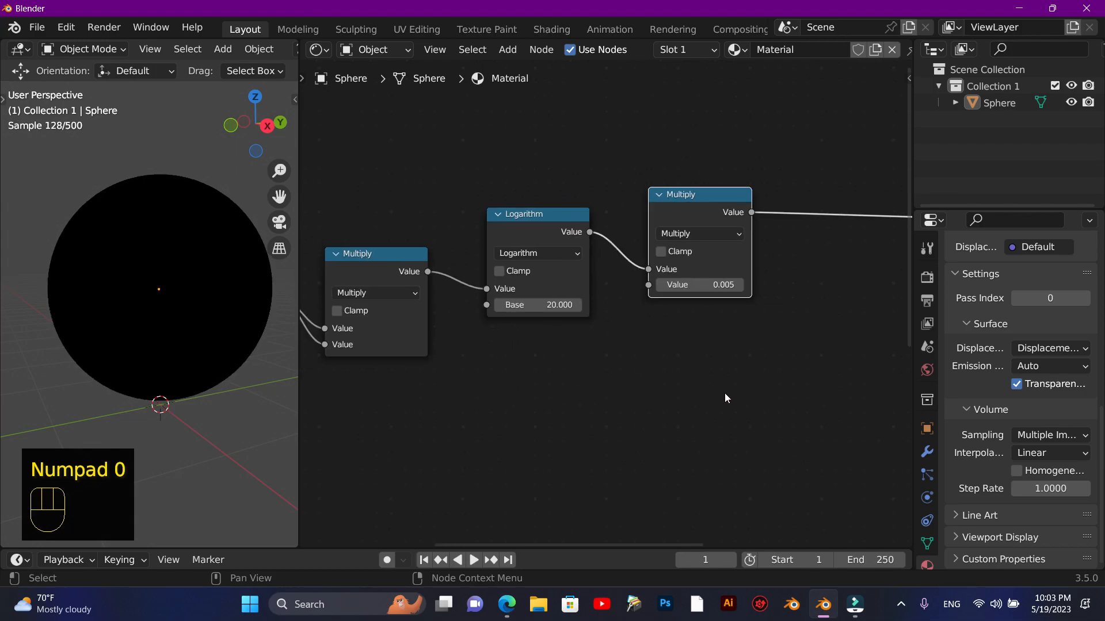
click(714, 197)
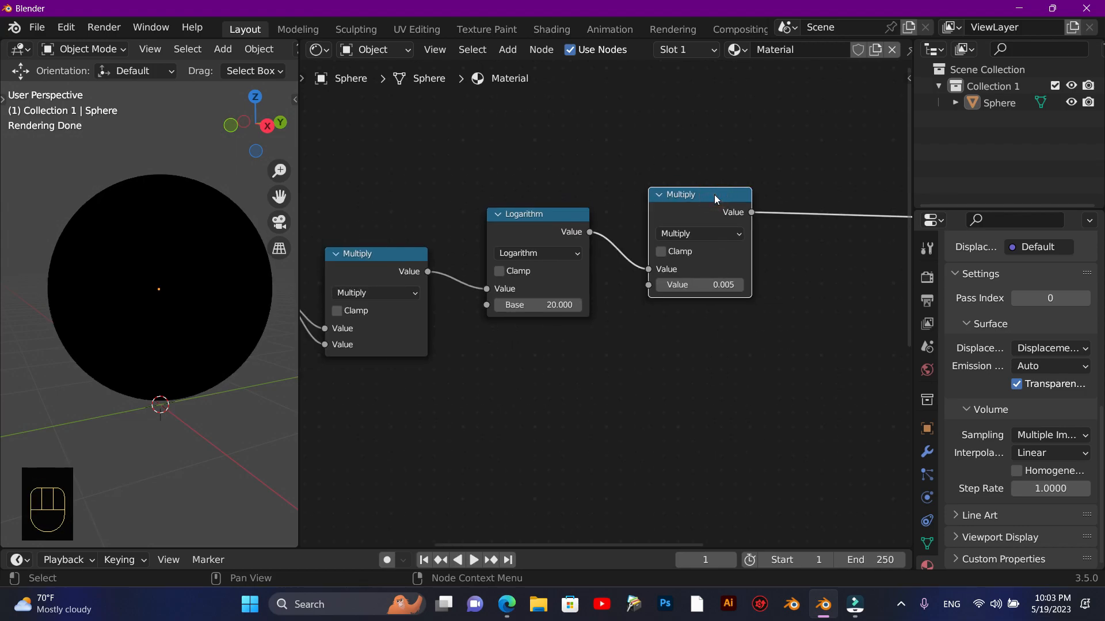
key(F10)
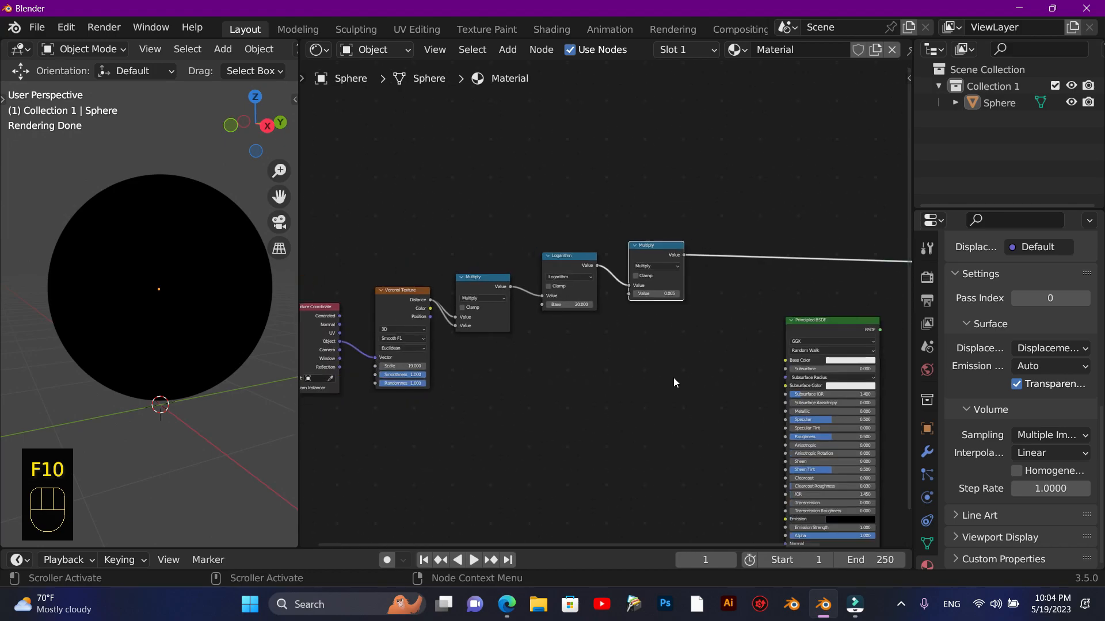
Add a Displacement node above the link between the last Multiply node and the Material Output
key(shift+a)
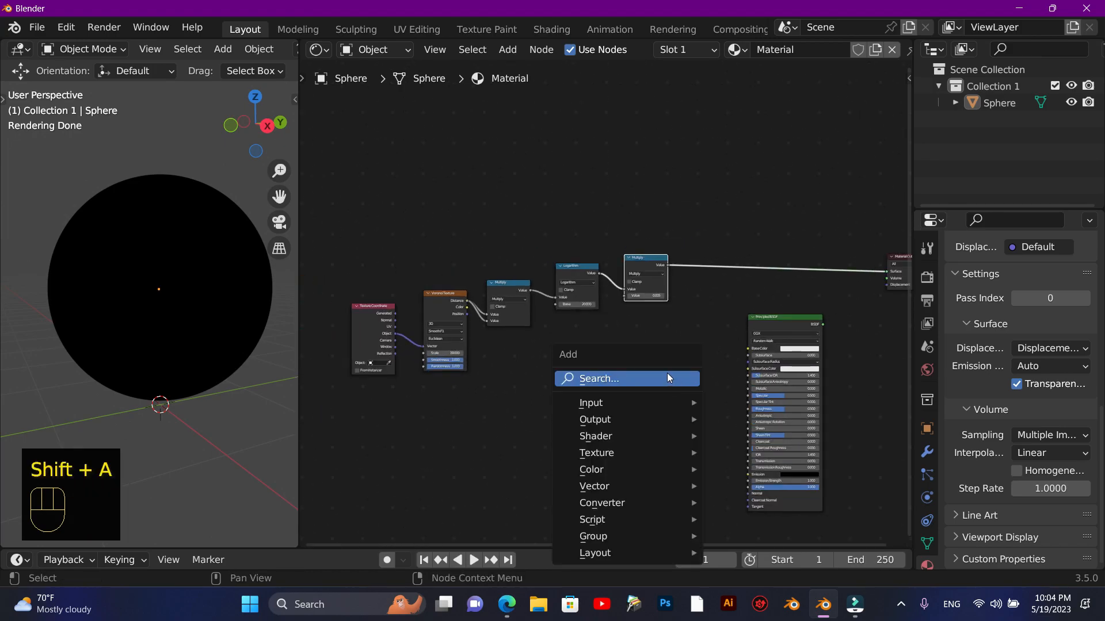
click(667, 377)
text(dis)
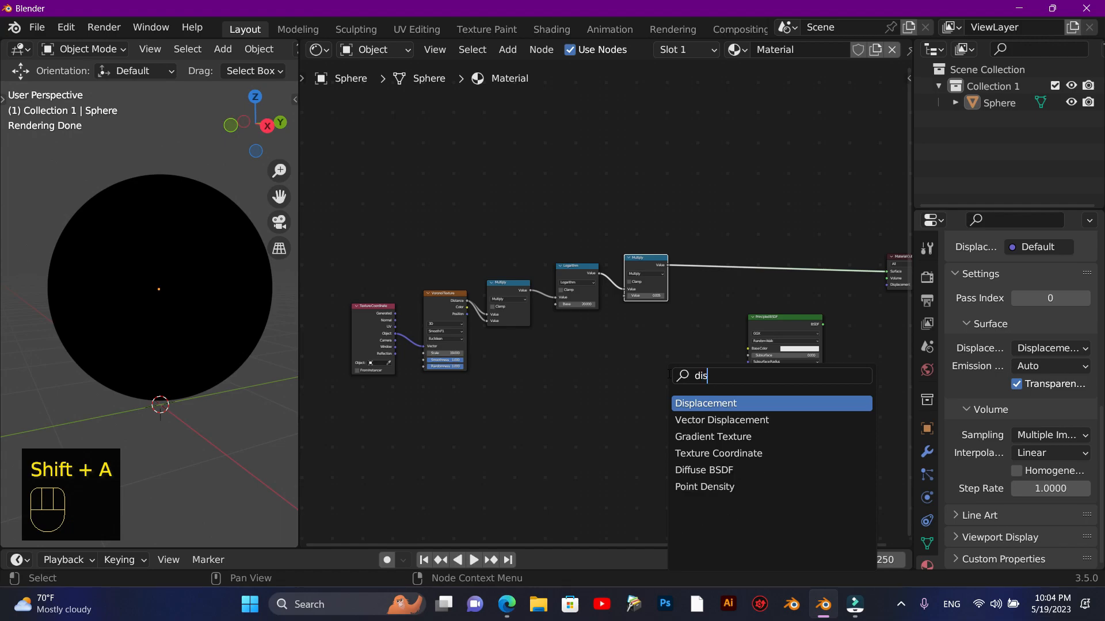
click(693, 403)
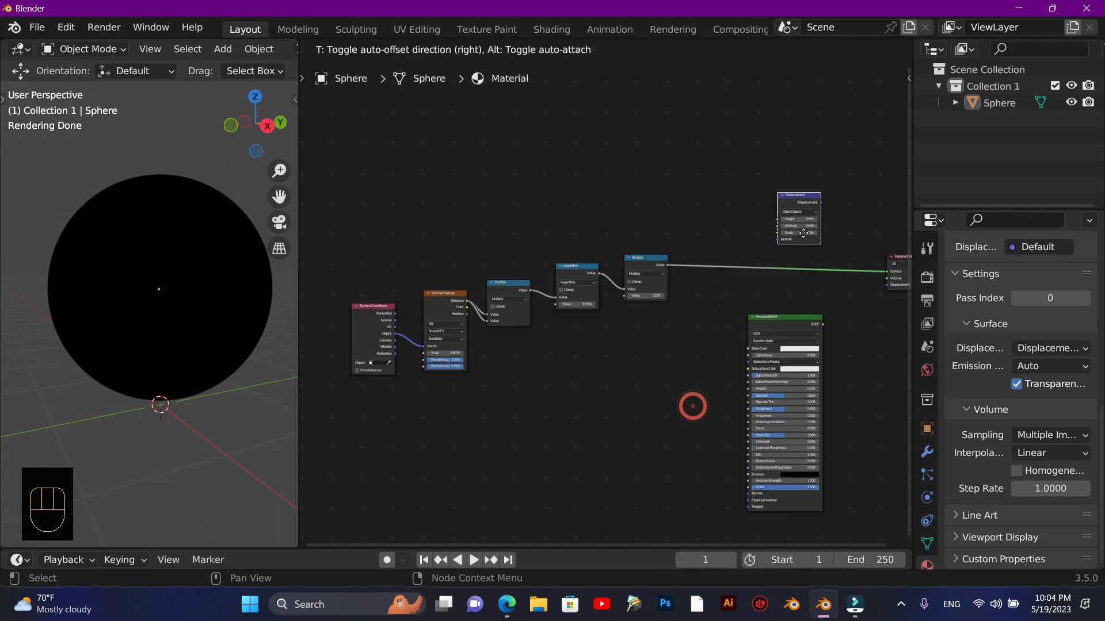
click(803, 234)
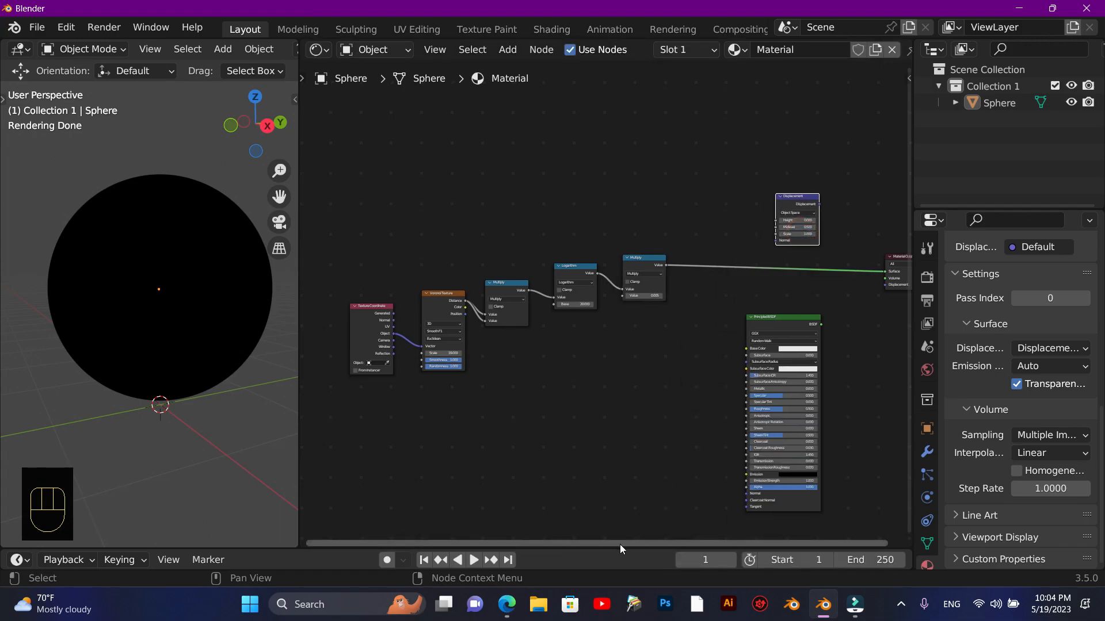
Connect the last Multiply node's Value to the Displacement node's Height, and its Displacement output to the Material Output's Displacement input
drag(618, 543, 723, 539)
scroll(783, 172, up, 4)
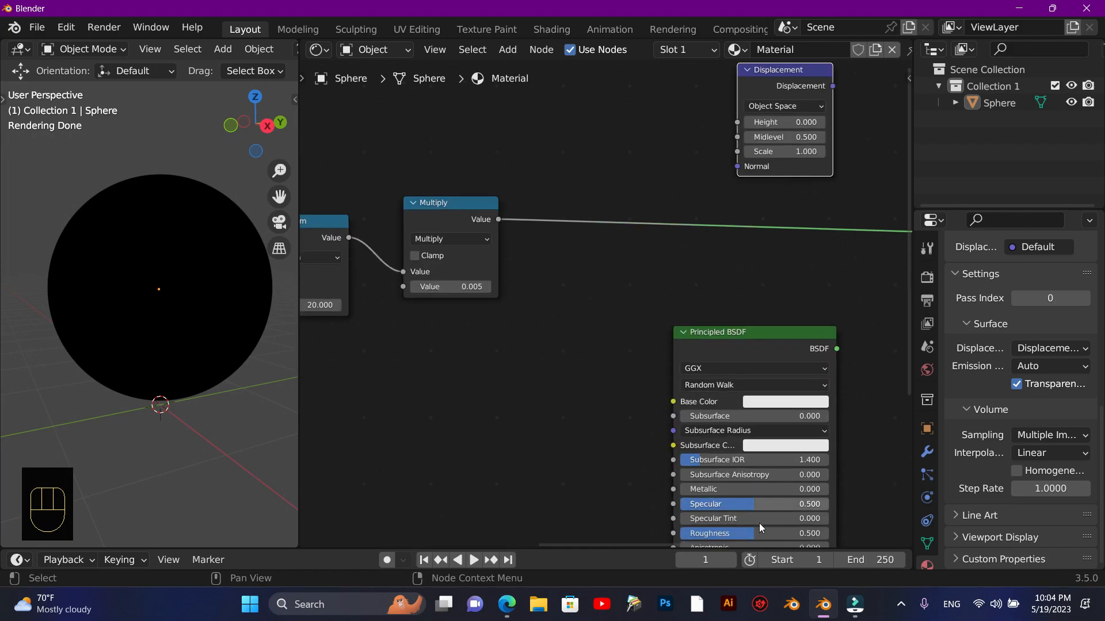
drag(612, 544, 668, 539)
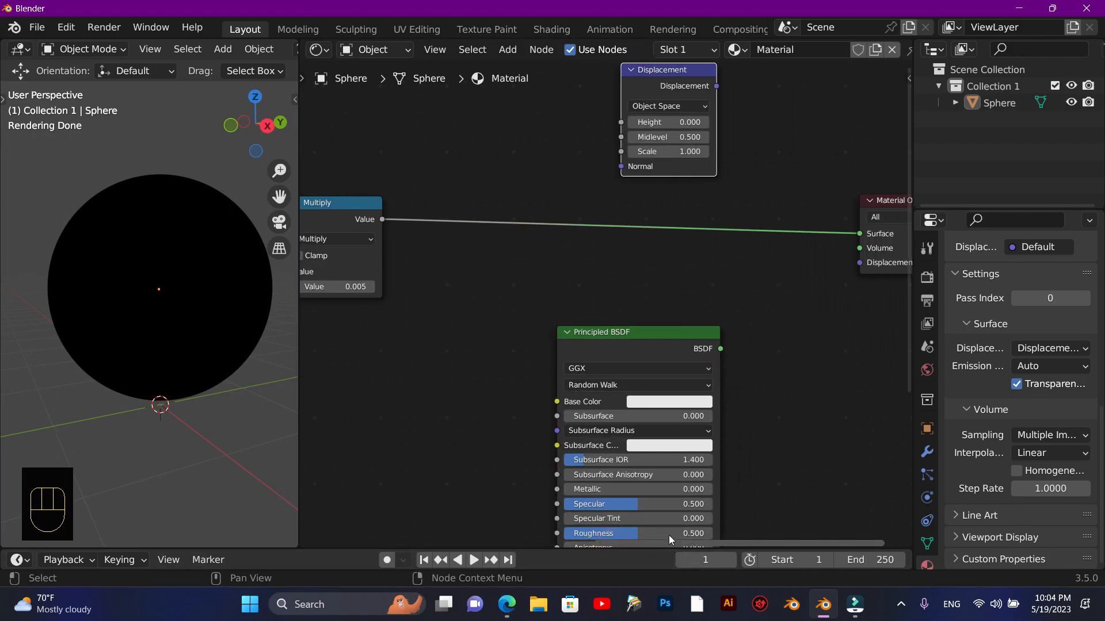
drag(905, 198, 916, 142)
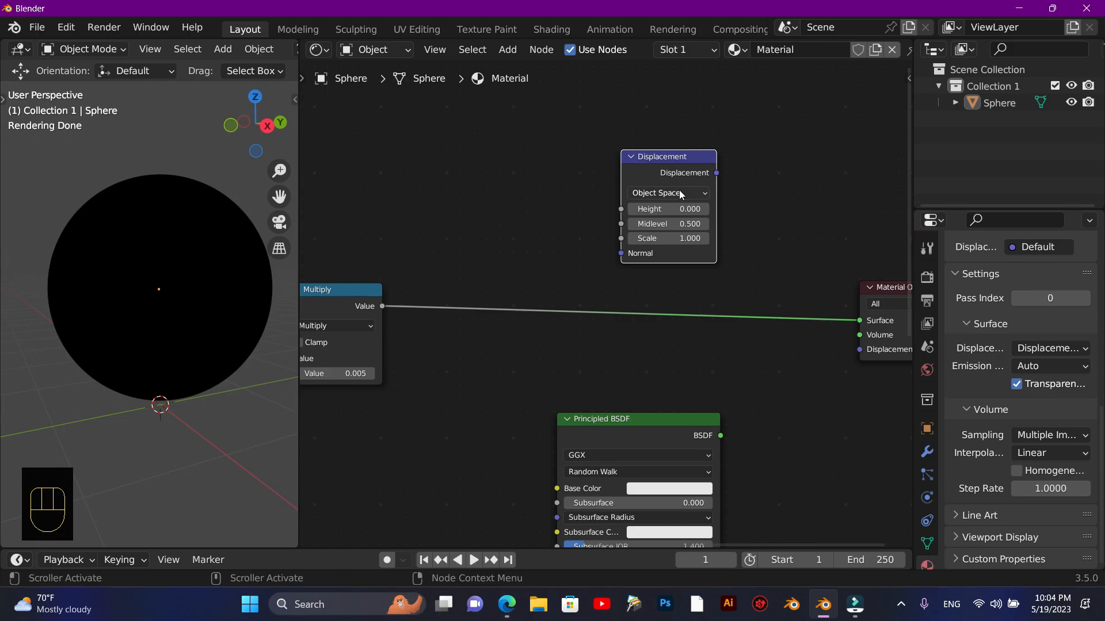
drag(380, 305, 621, 209)
drag(715, 172, 859, 349)
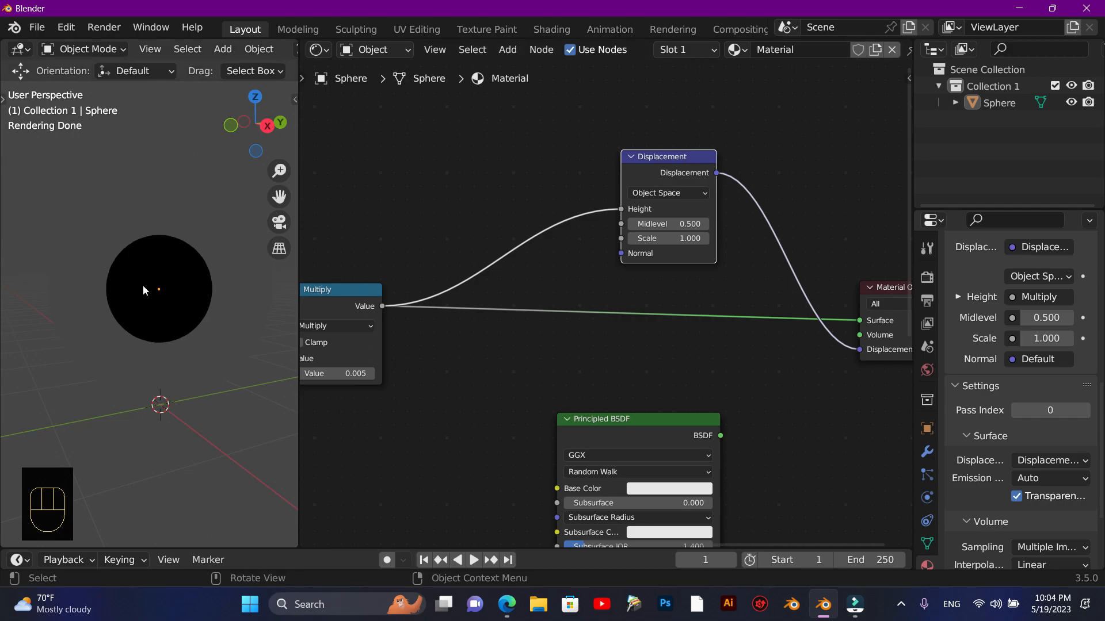
scroll(142, 285, up, 5)
scroll(144, 286, down, 1)
drag(279, 197, 326, 219)
click(607, 419)
click(685, 157)
key(F10)
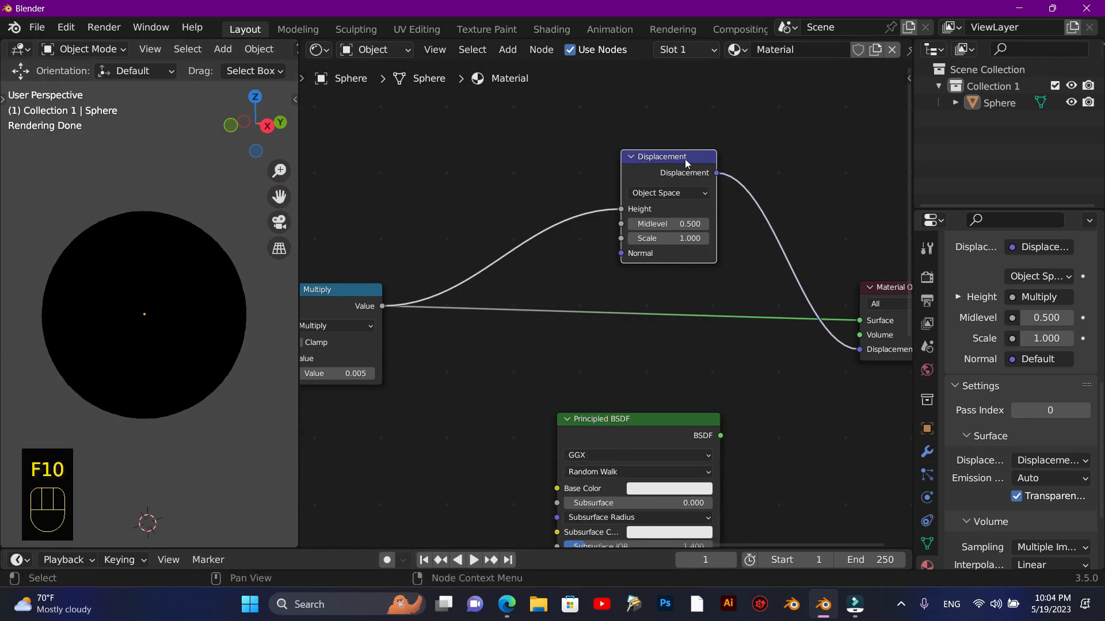
Connect the Principled BSDF to the Material Output's Surface in place of the Multiply preview and view the sphere closer
click(644, 420)
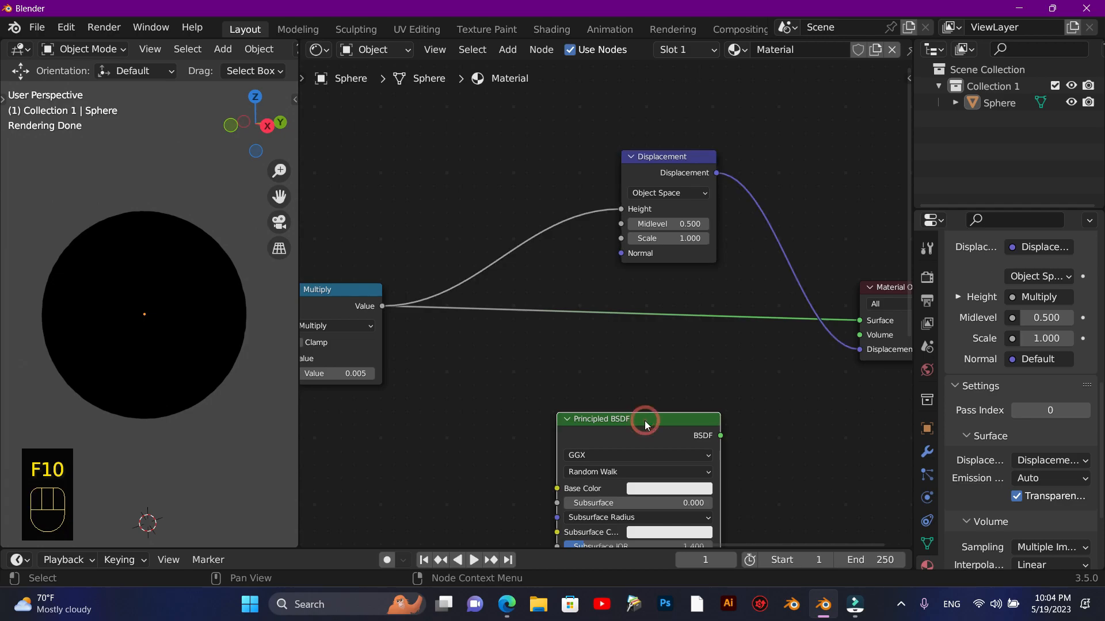
ctrl+shift+click(645, 420)
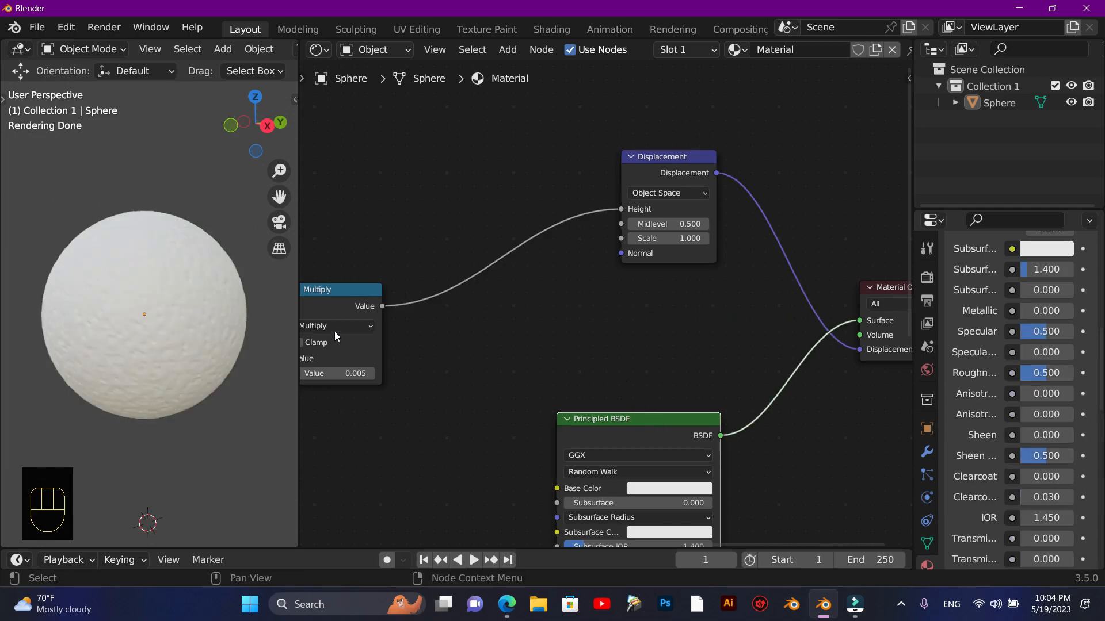
drag(279, 171, 280, 171)
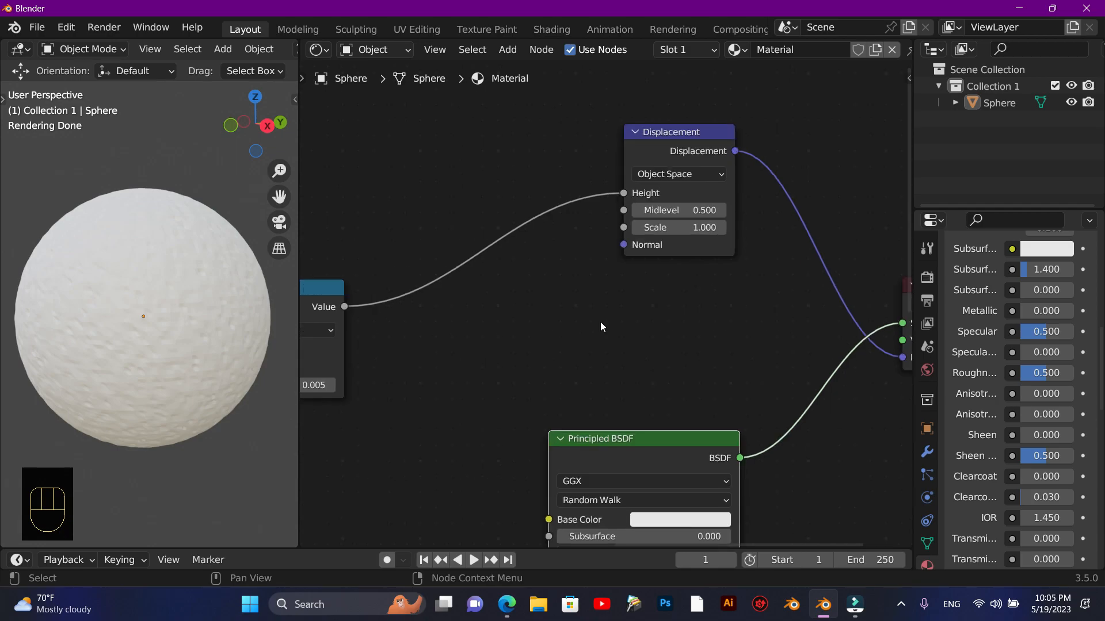
Move the Texture Coordinate node up and away from the Voronoi Texture to make room for another texture branch
key(F10)
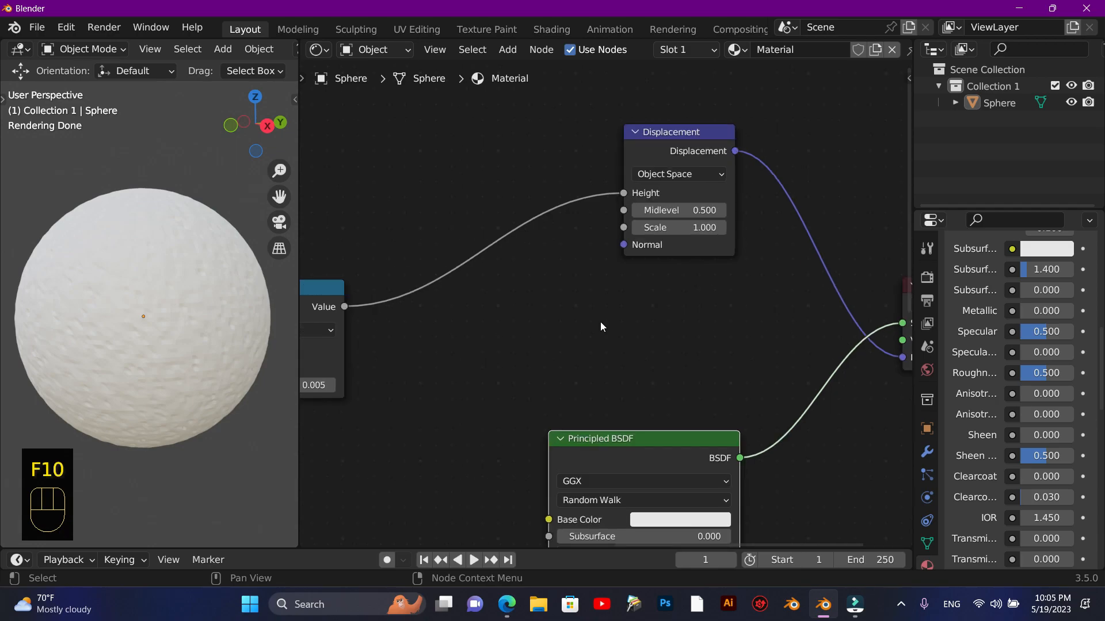
scroll(463, 394, down, 3)
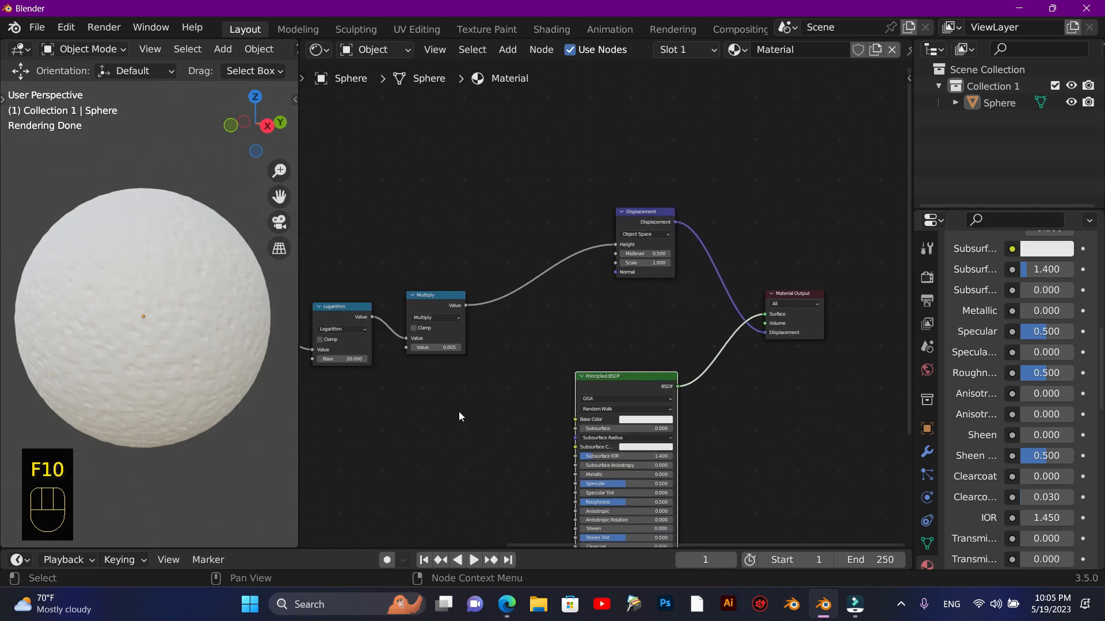
drag(542, 541, 350, 539)
scroll(398, 409, up, 2)
scroll(399, 409, up, 3)
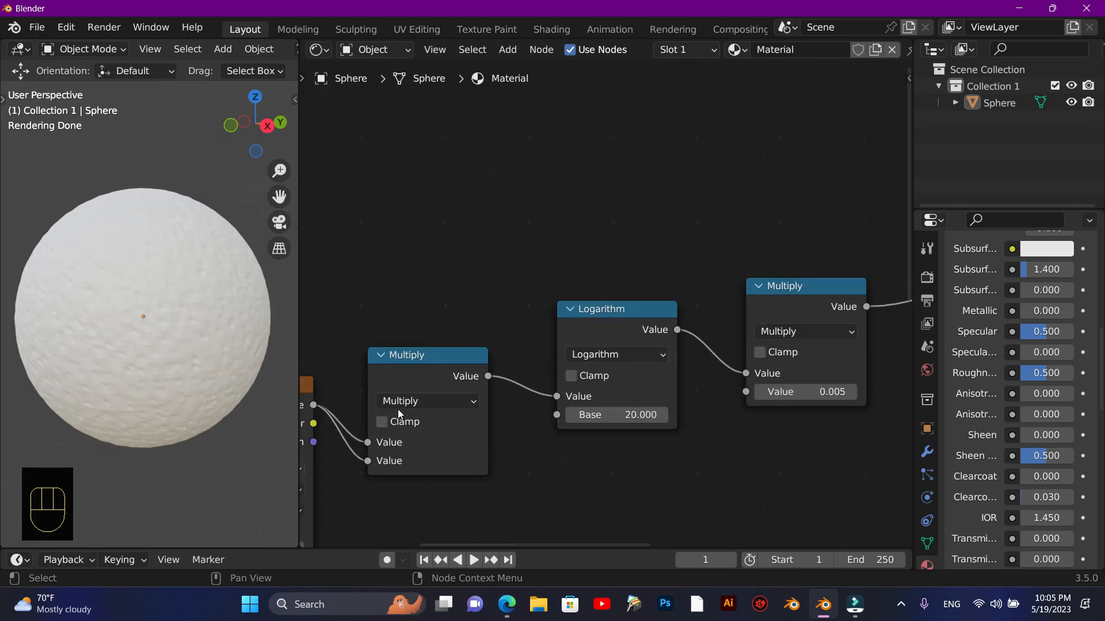
drag(908, 195, 910, 296)
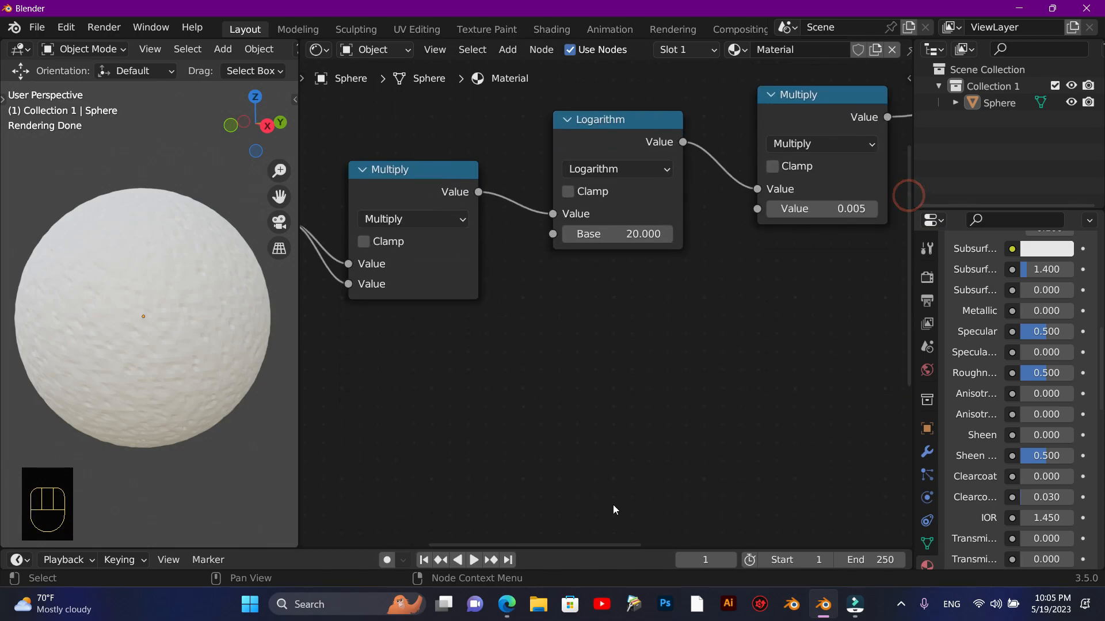
drag(585, 544, 469, 554)
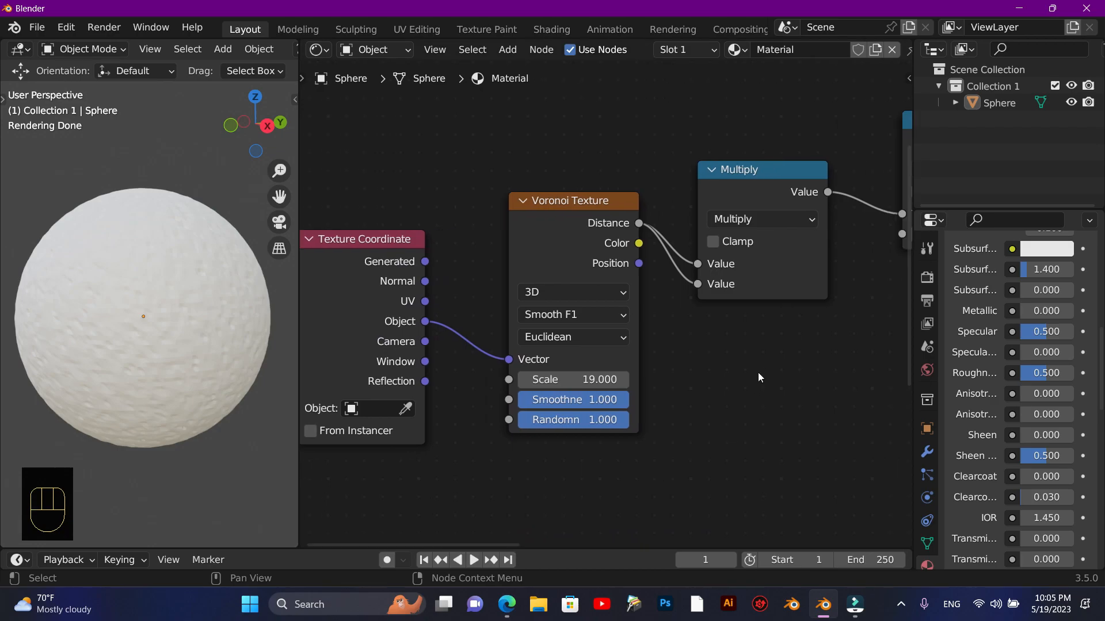
scroll(758, 372, down, 2)
drag(909, 320, 911, 236)
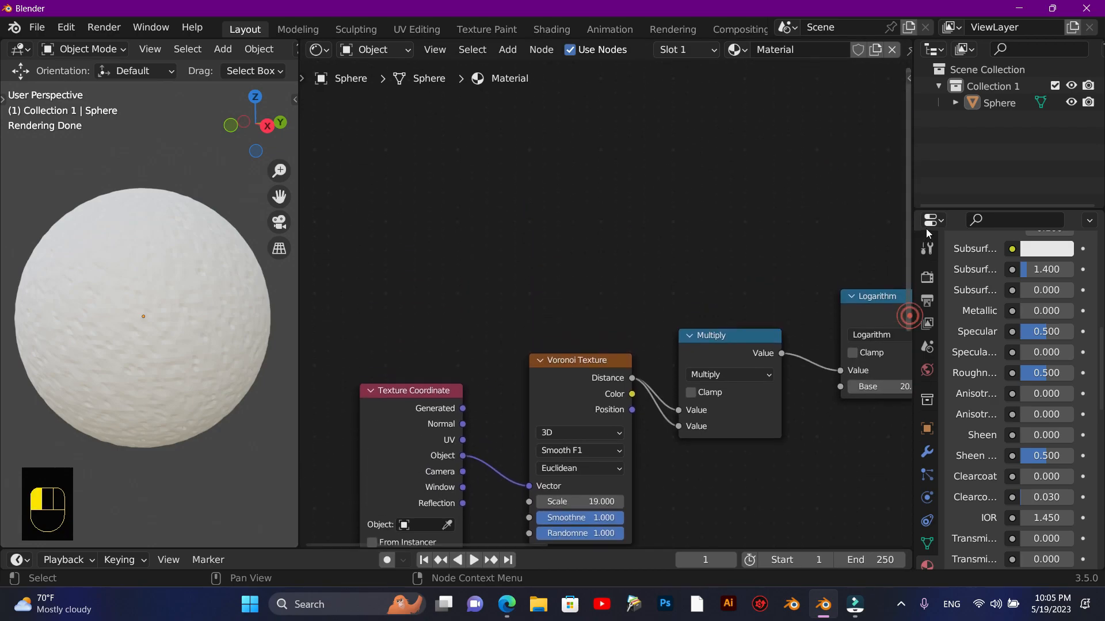
drag(420, 394, 377, 310)
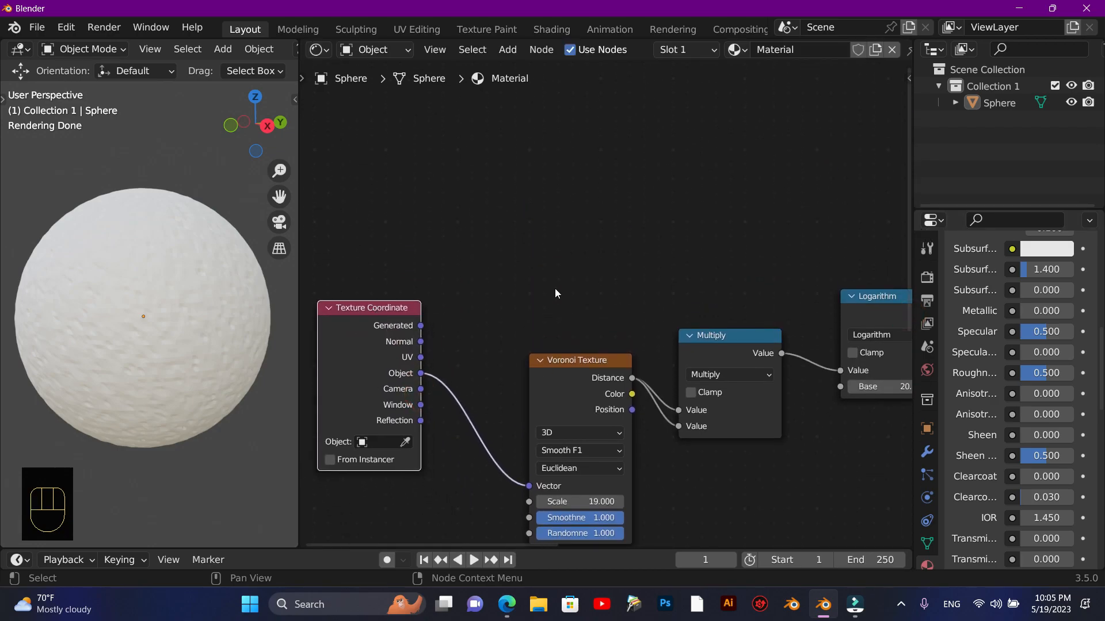
Add a Noise Texture above the Voronoi Texture and connect the Texture Coordinate's Object output to its Vector input
key(shift+a)
click(572, 288)
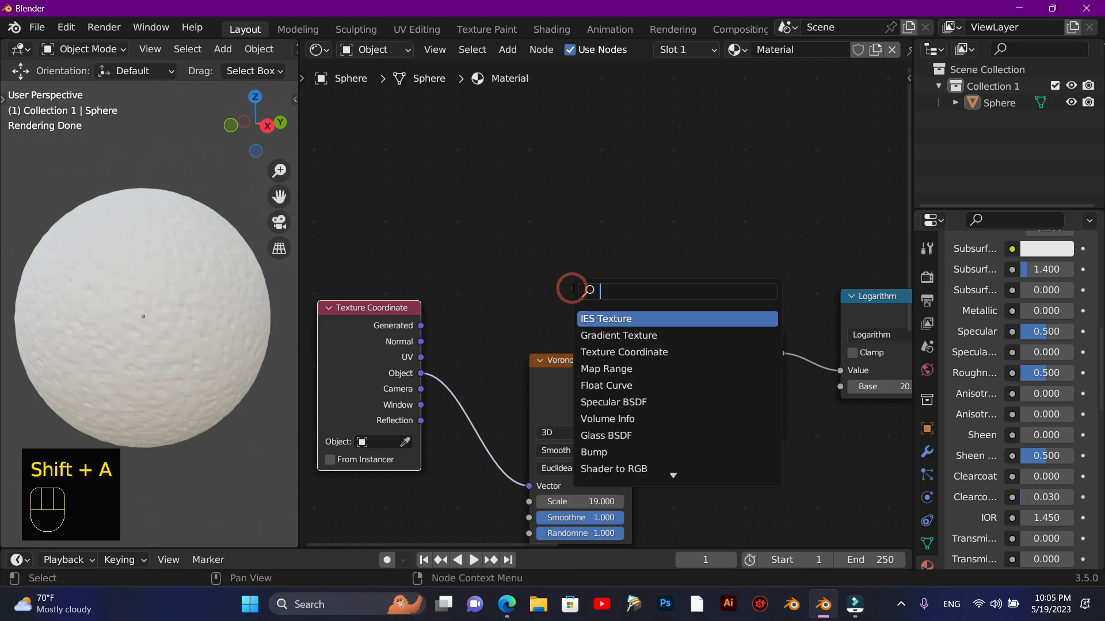
text(noise)
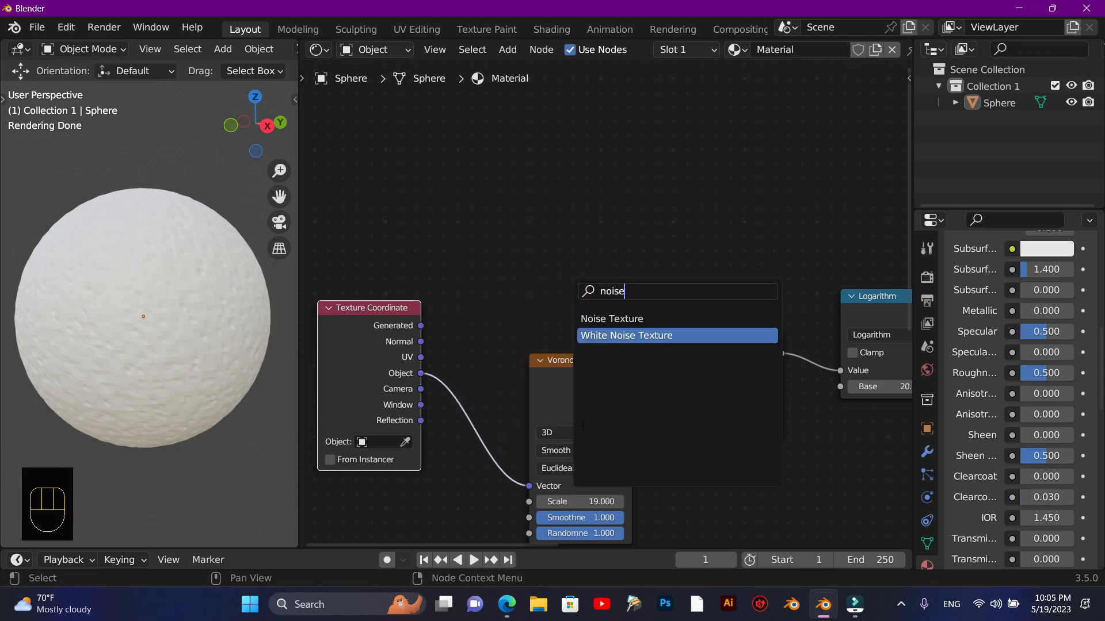
click(612, 318)
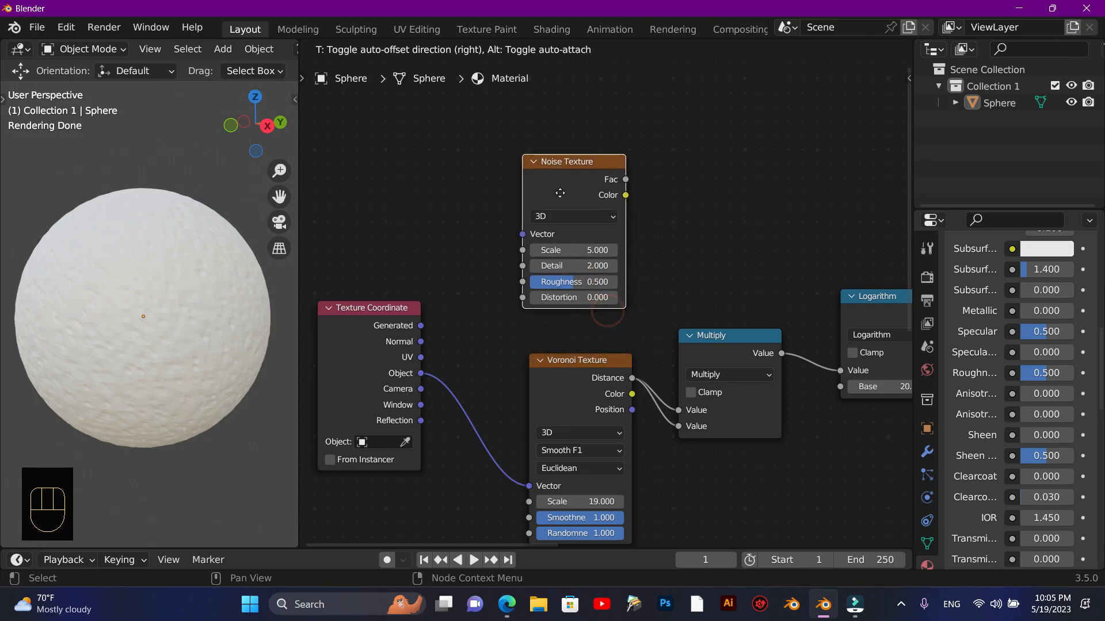
click(566, 201)
drag(420, 373, 538, 241)
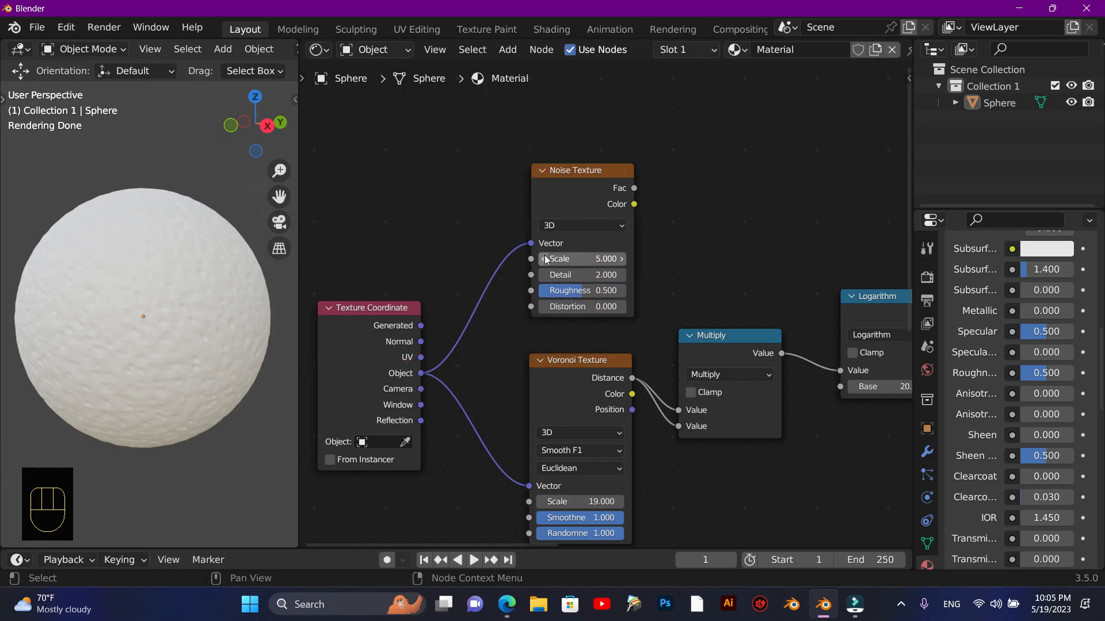
Set the Noise Texture's Scale to 3 and Detail to 0, and preview it on the material's Surface
click(588, 263)
text(3)
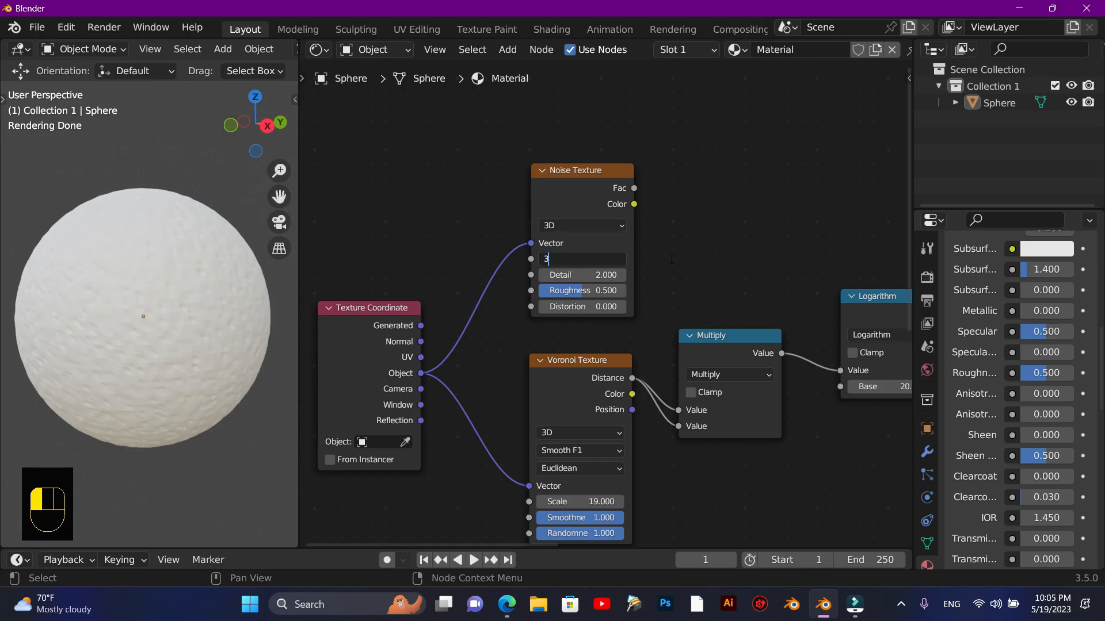
key(Return)
click(597, 275)
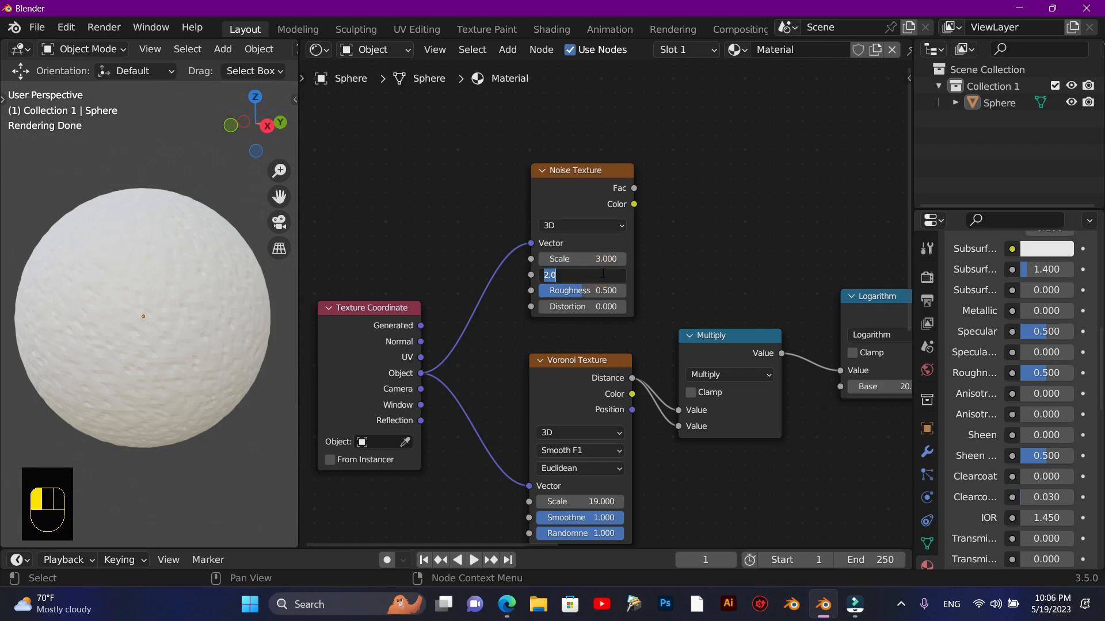
click(652, 269)
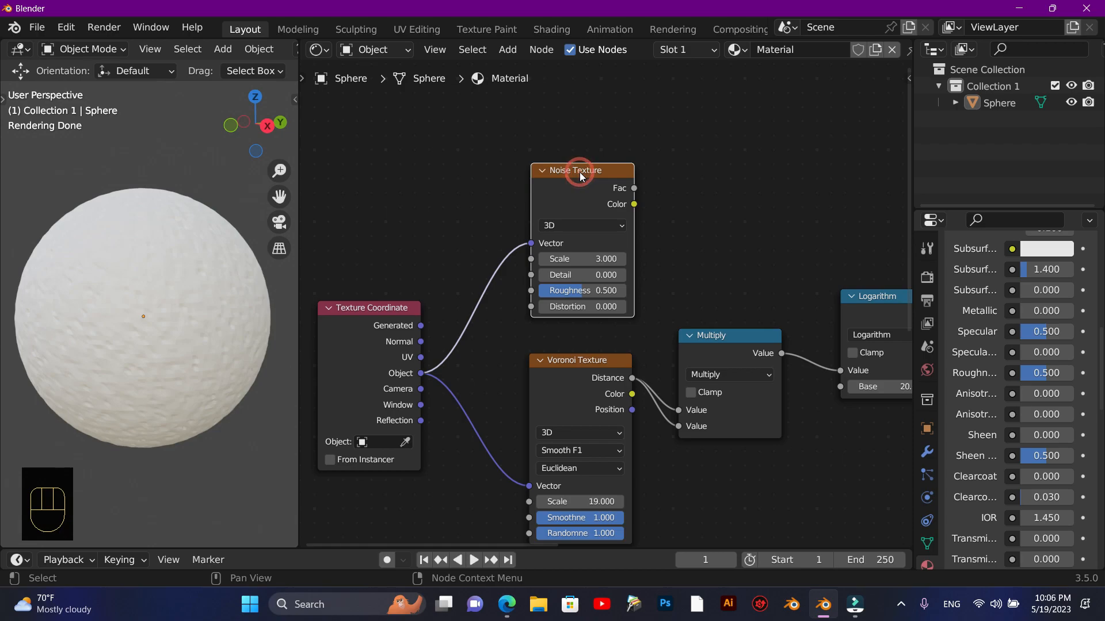
ctrl+shift+click(579, 171)
Add a Math node on the Noise Texture's Fac output link
drag(484, 542, 571, 520)
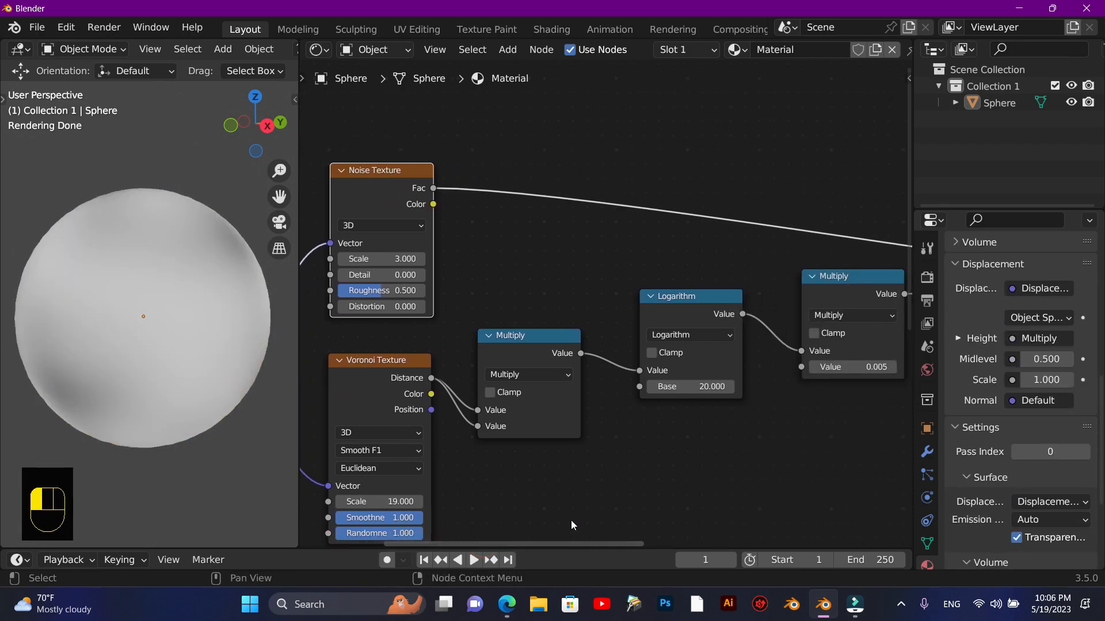
key(shift+a)
click(520, 226)
text(math)
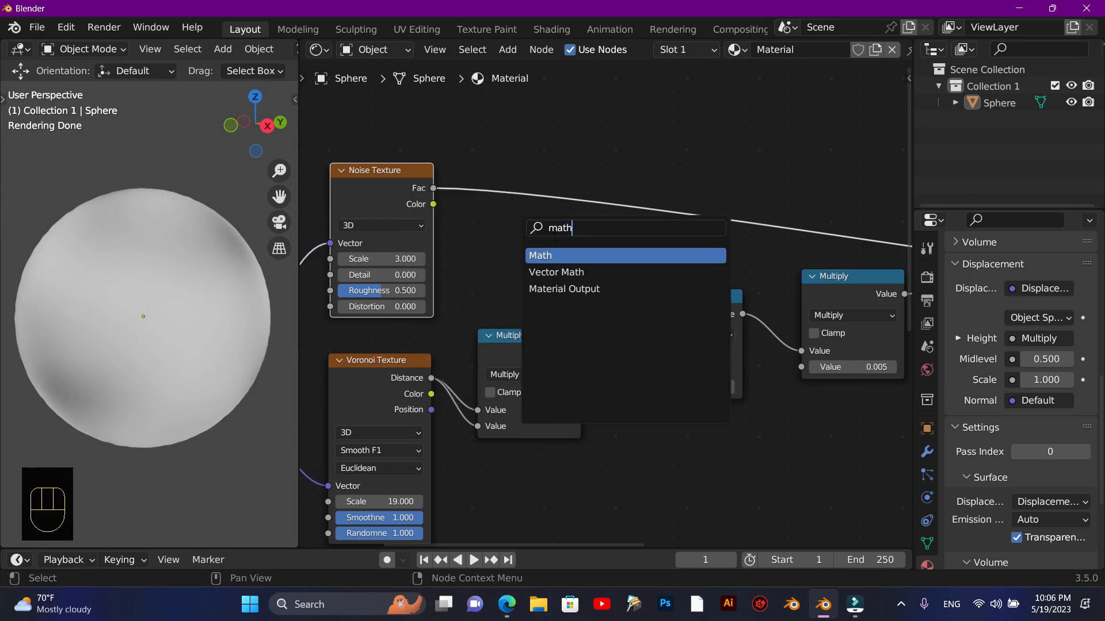
click(560, 254)
click(543, 222)
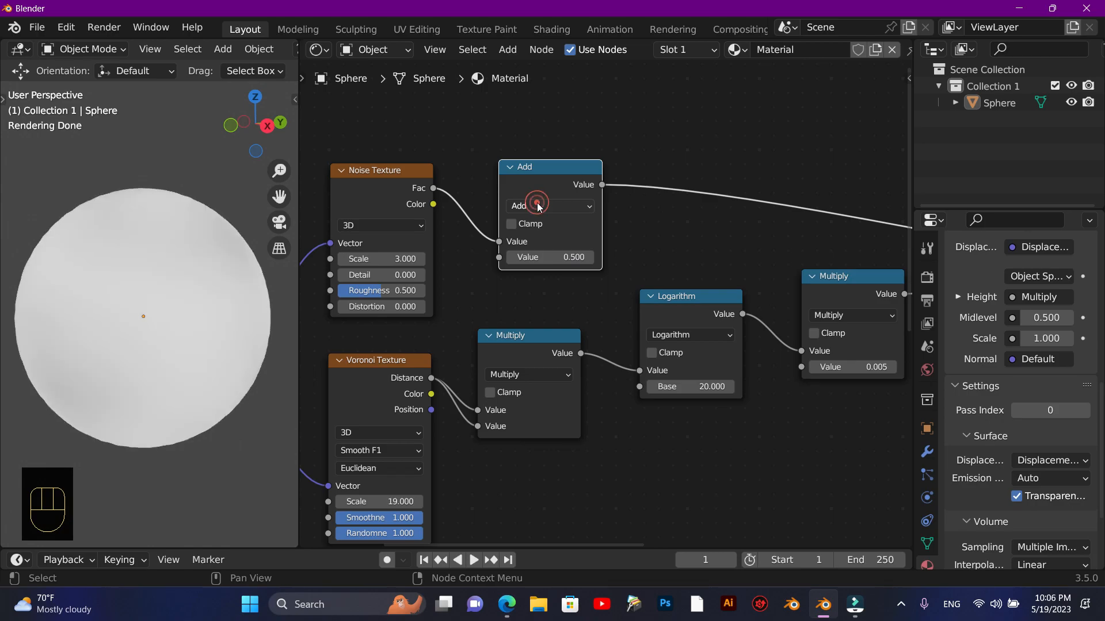
Change the noise branch's Math node to Multiply and set its second value to 0.050
click(542, 208)
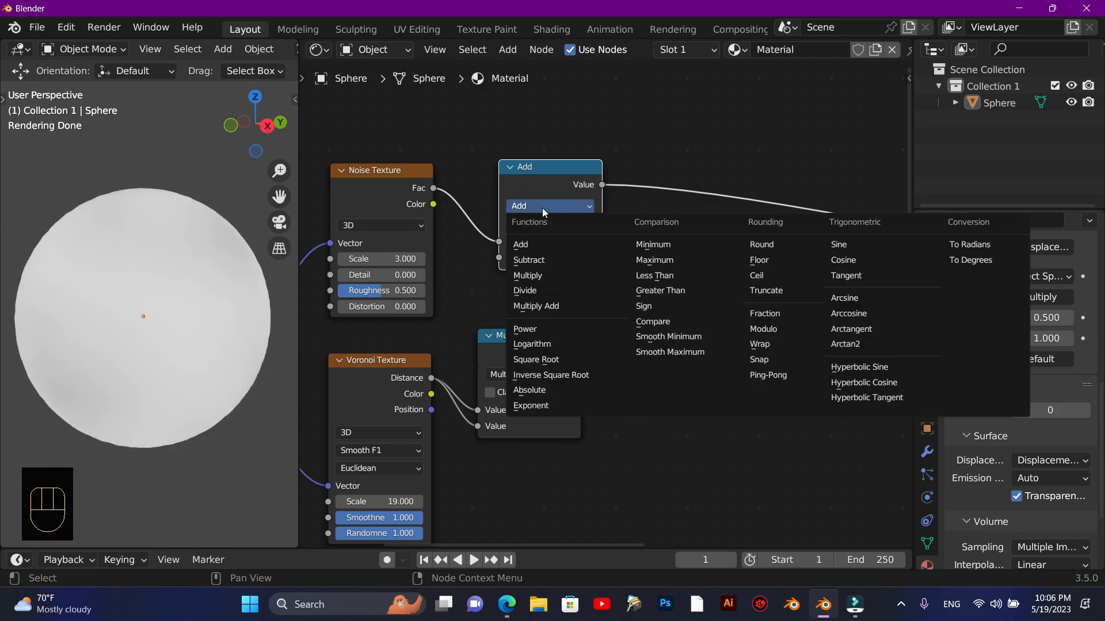
click(530, 280)
click(542, 257)
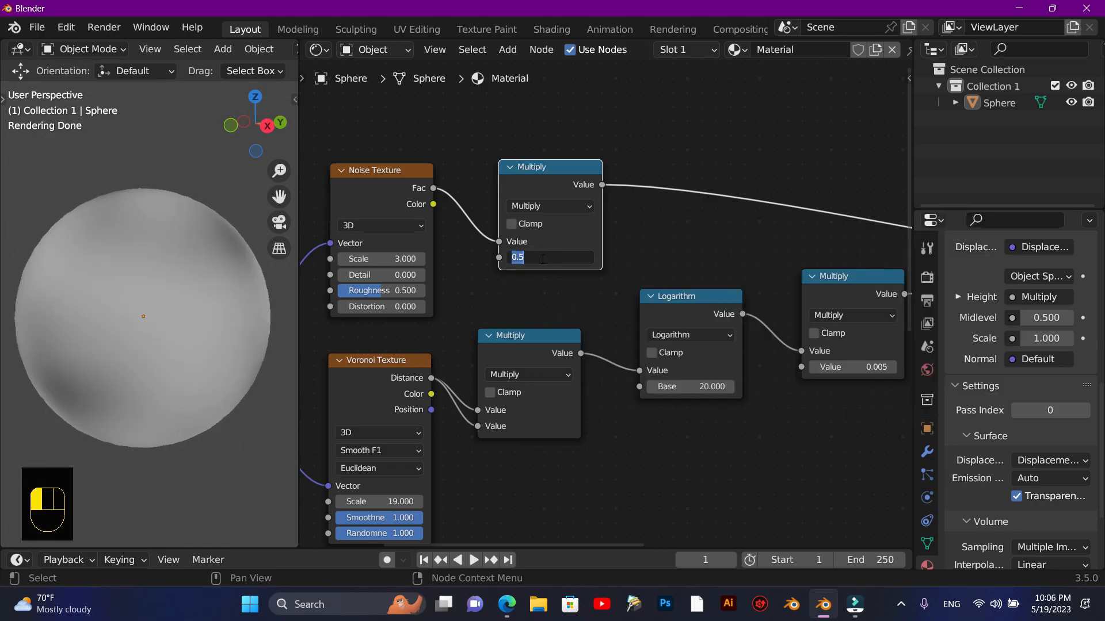
text(0.00)
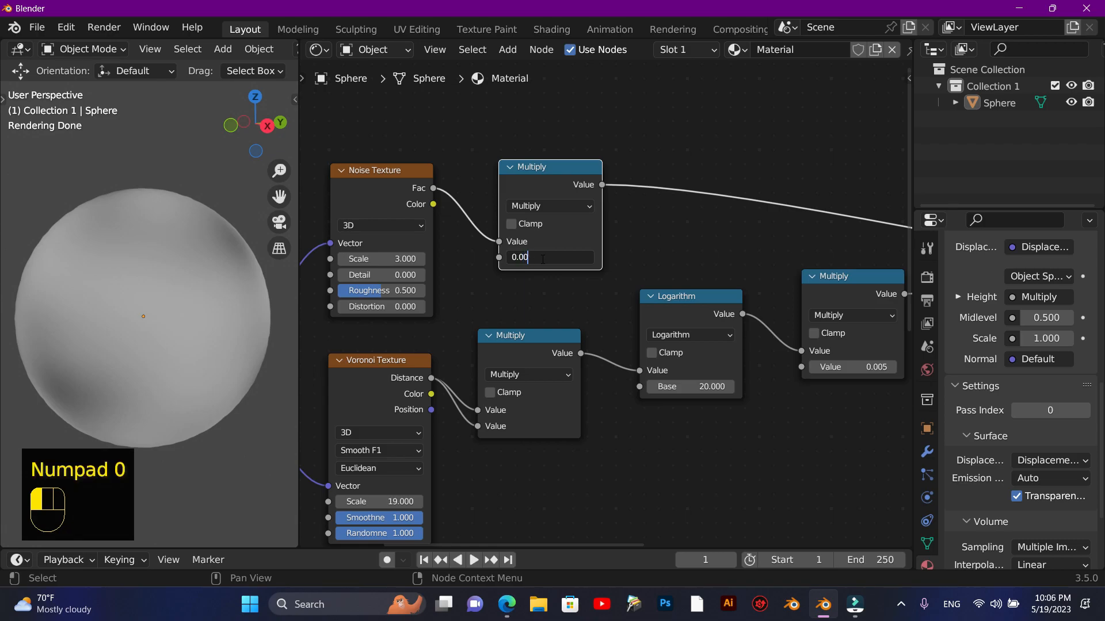
key(BackSpace)
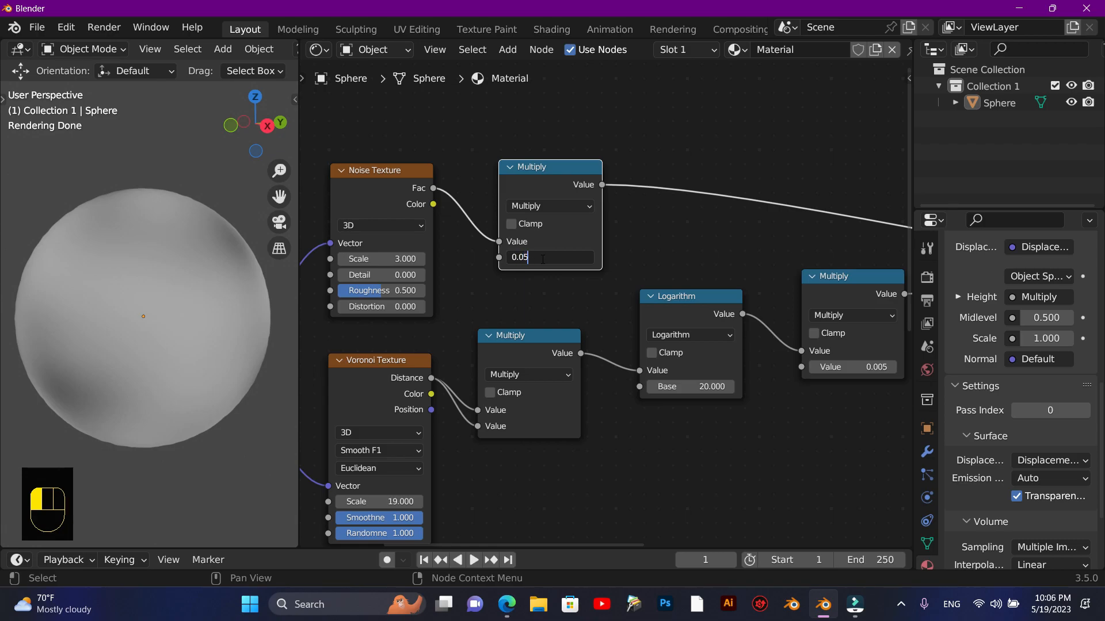
text(50)
click(550, 286)
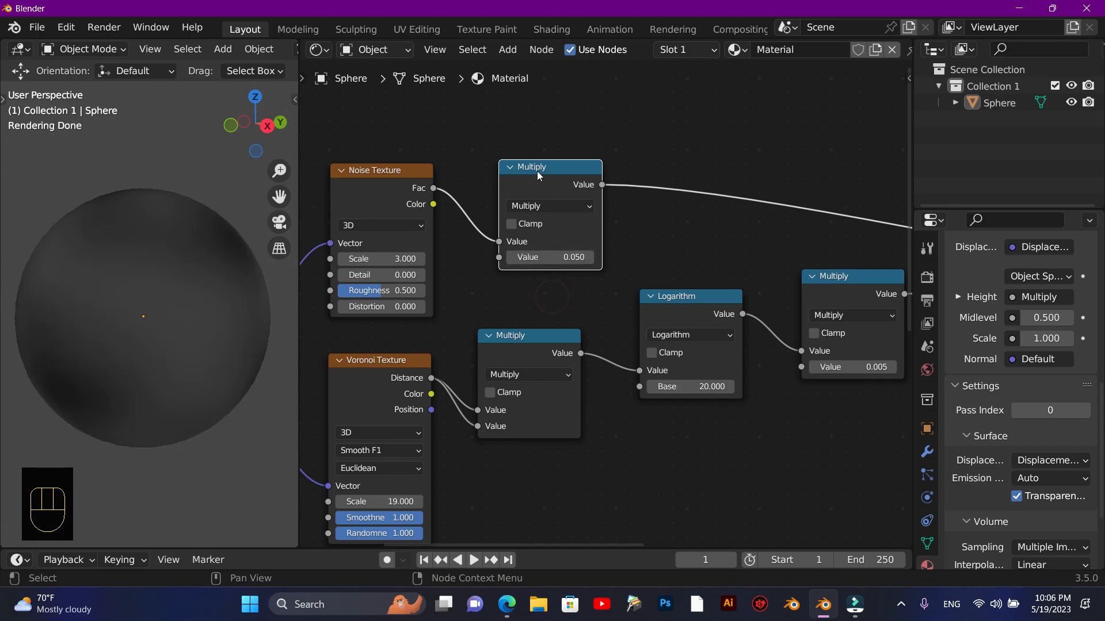
Move the noise branch's Multiply node higher and bring the Displacement node down in line with the Voronoi branch's last Multiply
click(537, 171)
key(F10)
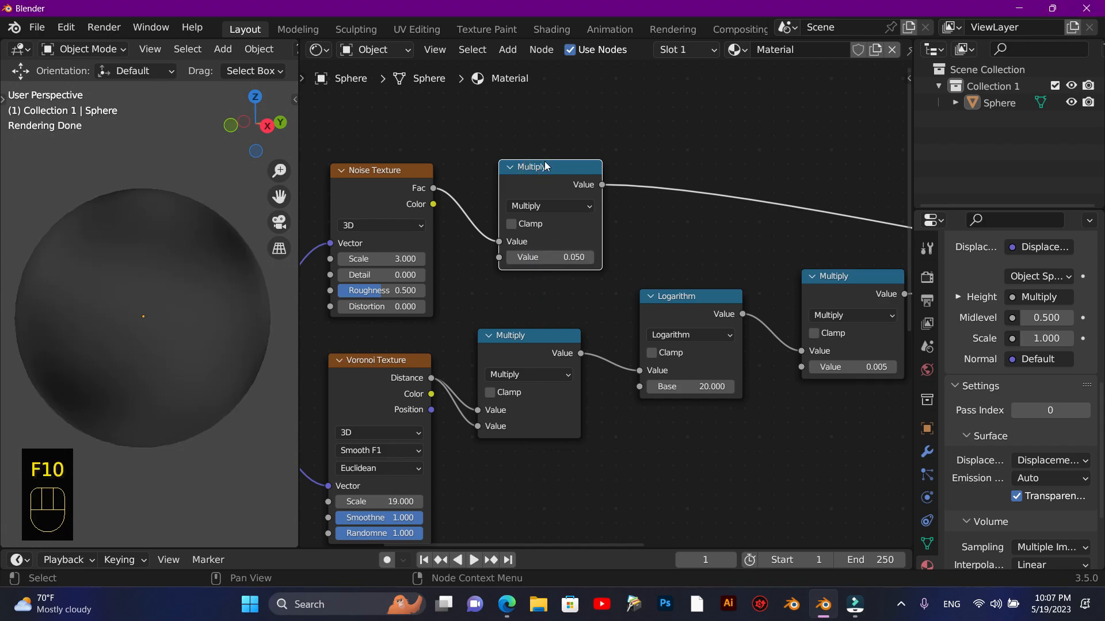
scroll(703, 479, down, 6)
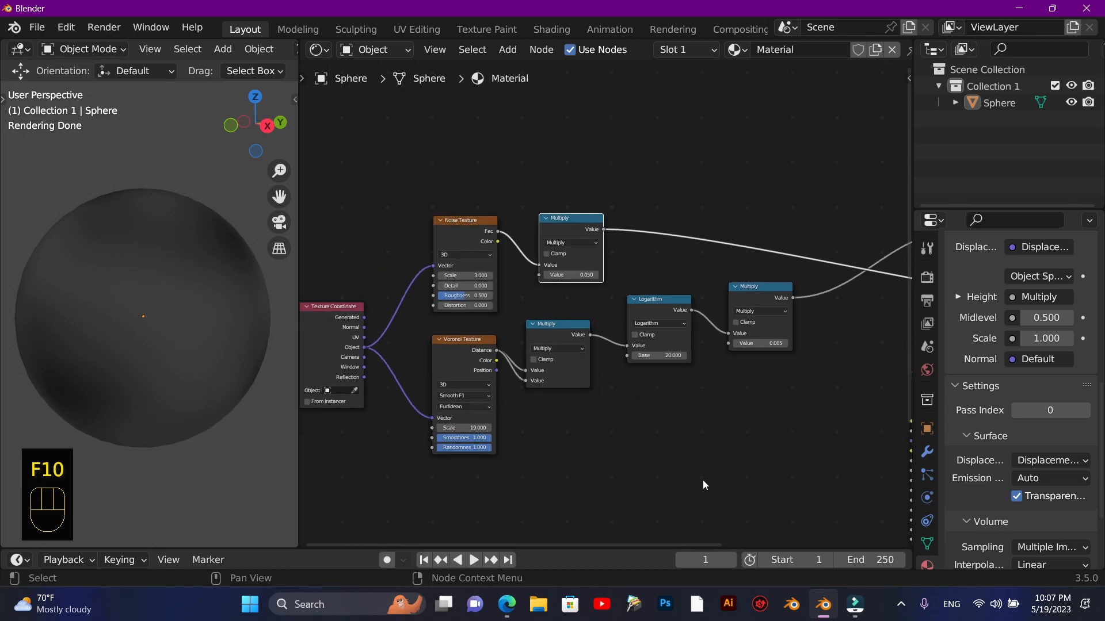
drag(587, 546, 697, 526)
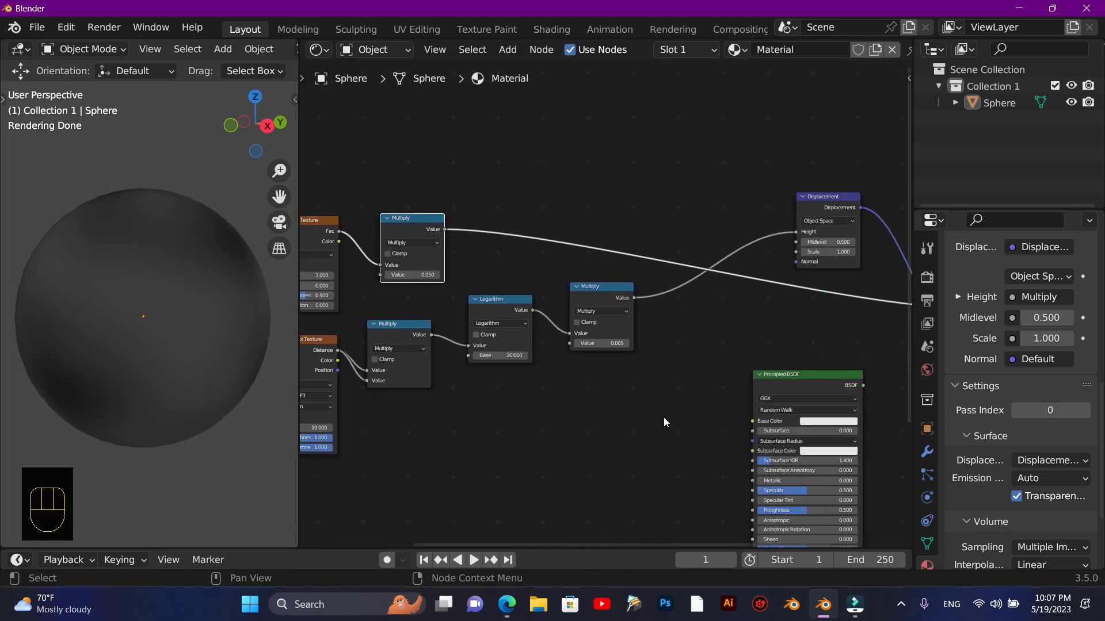
drag(412, 222, 428, 188)
drag(839, 192, 801, 275)
drag(599, 293, 595, 298)
Insert a Math node on the link between the Voronoi branch's last Multiply and the Displacement node's Height
scroll(685, 302, up, 3)
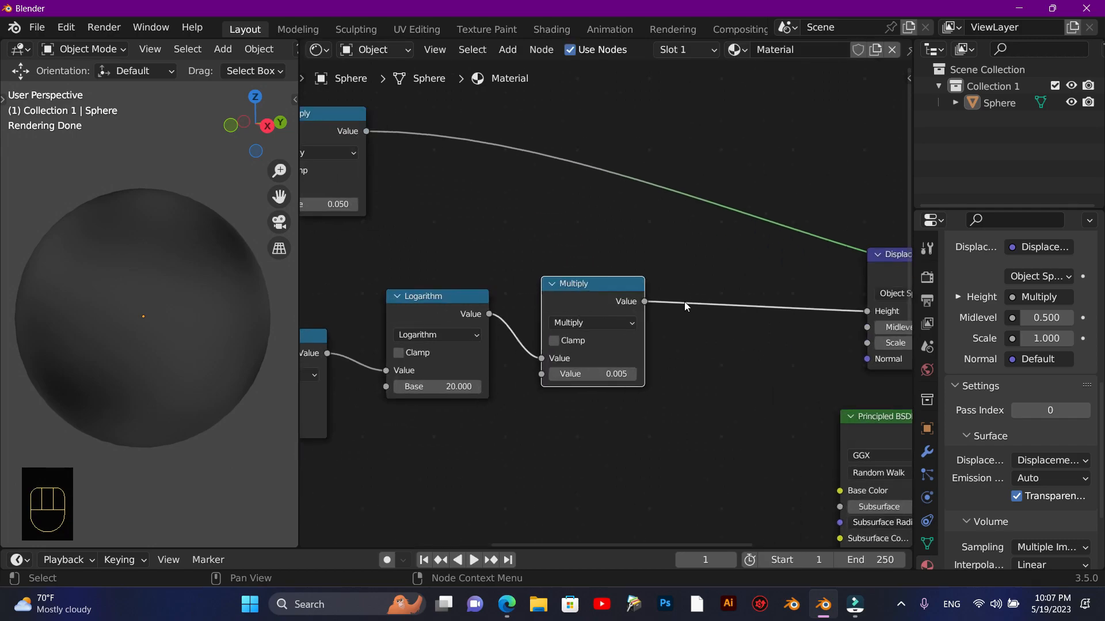
key(shift+a)
click(700, 358)
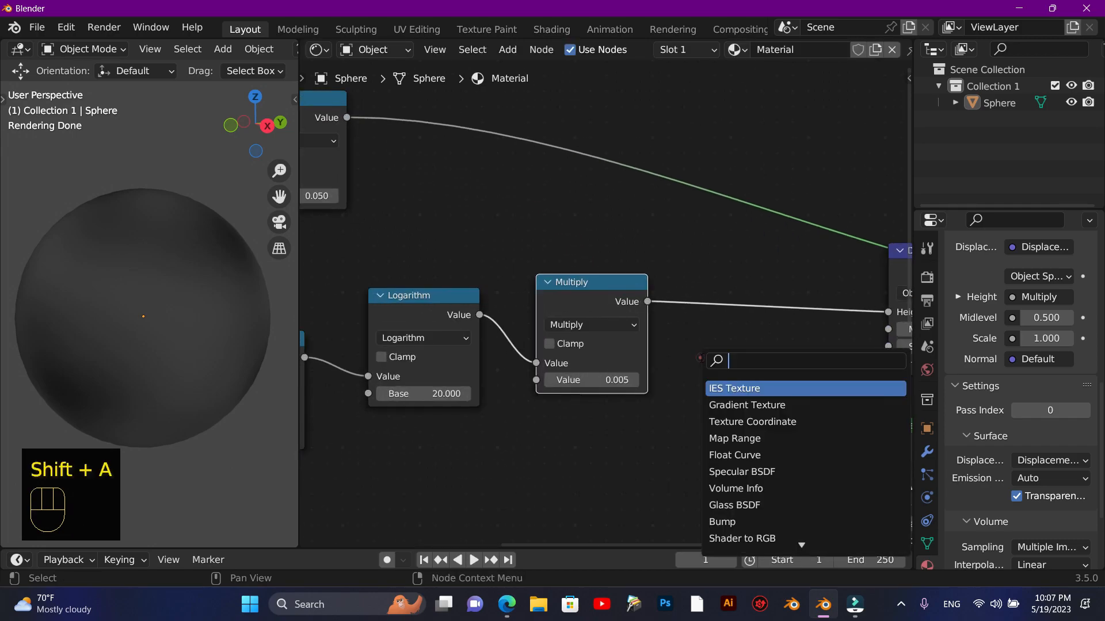
text(math)
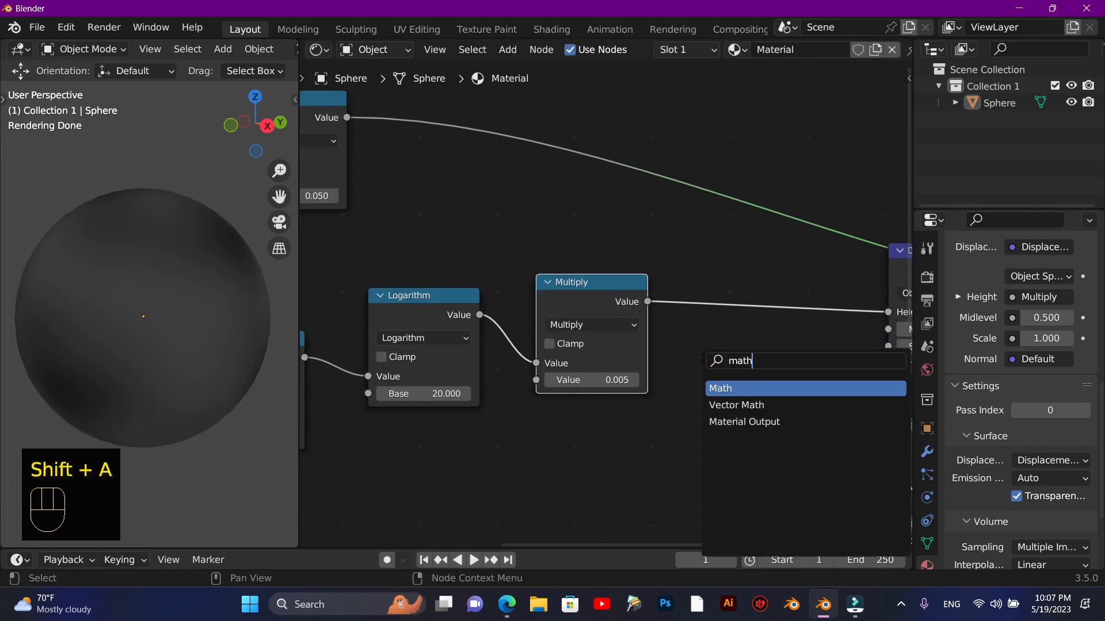
click(737, 385)
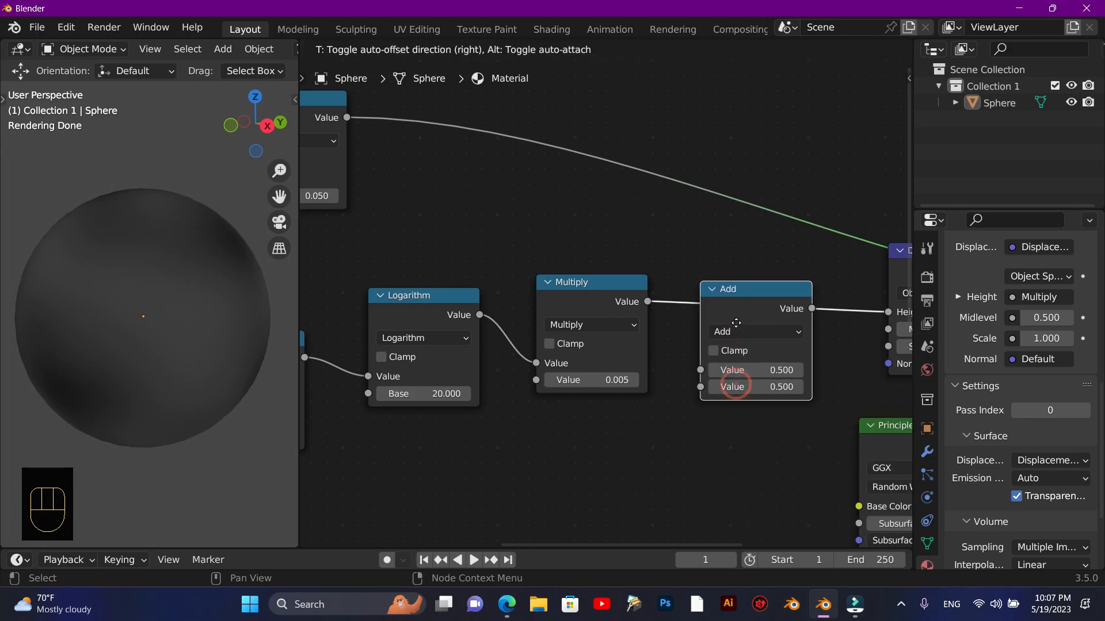
click(733, 317)
Place the Math node before the Displacement node, keep it on Add and set its second value to 0.050
click(747, 327)
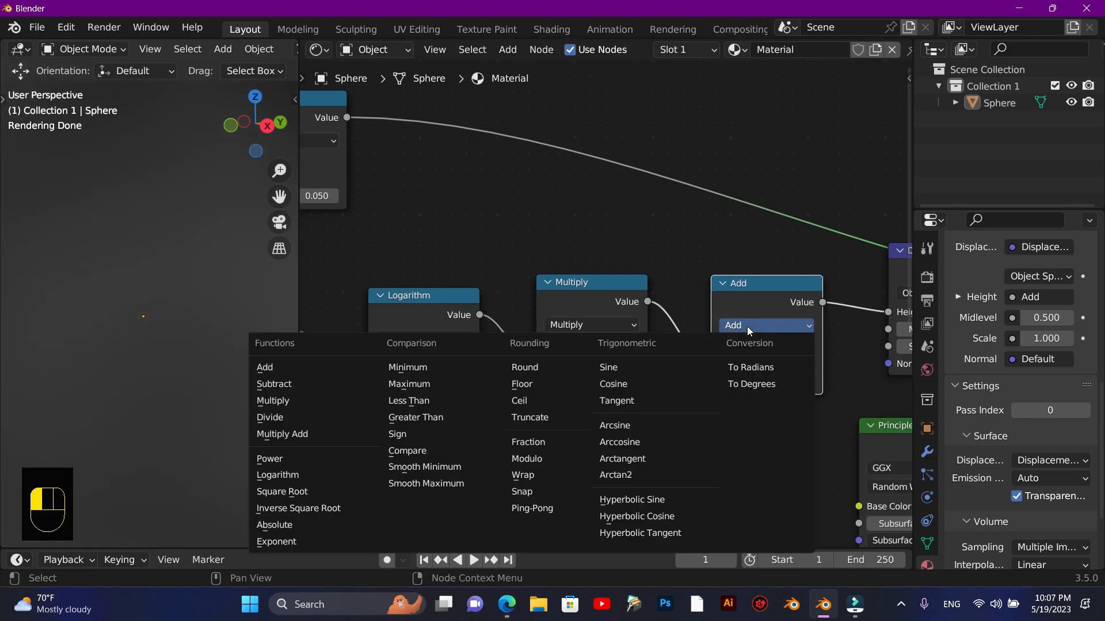
click(747, 327)
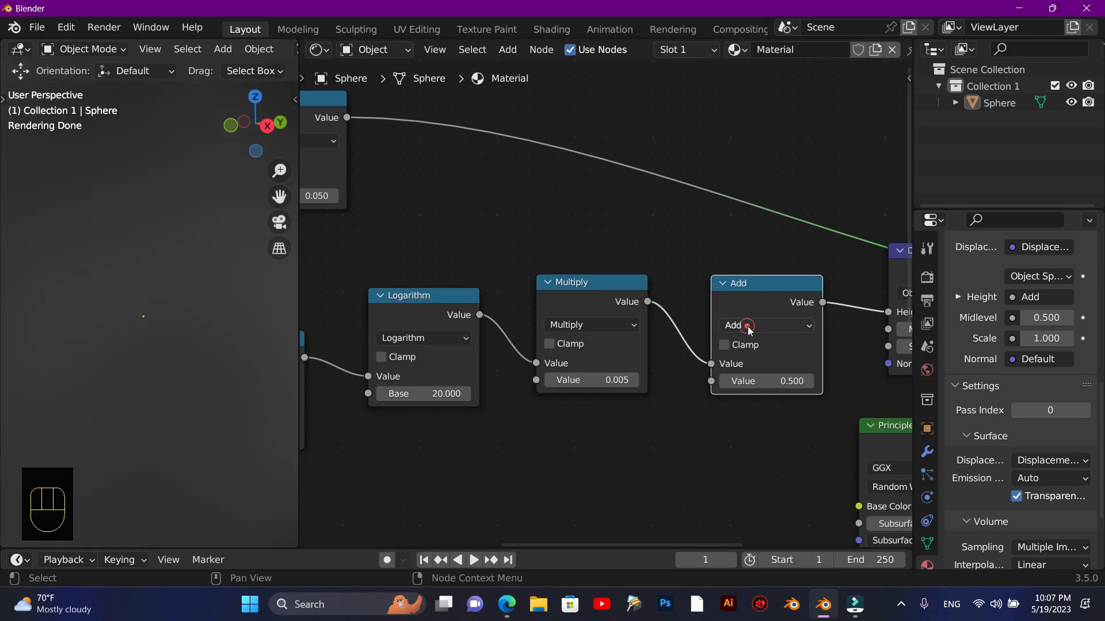
click(785, 381)
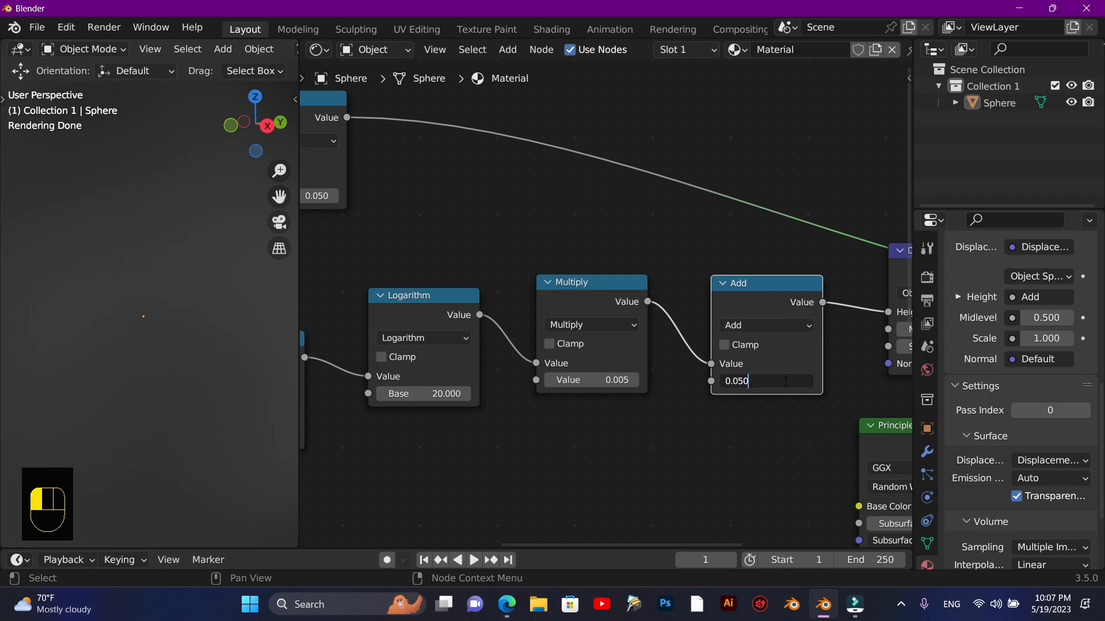
click(736, 475)
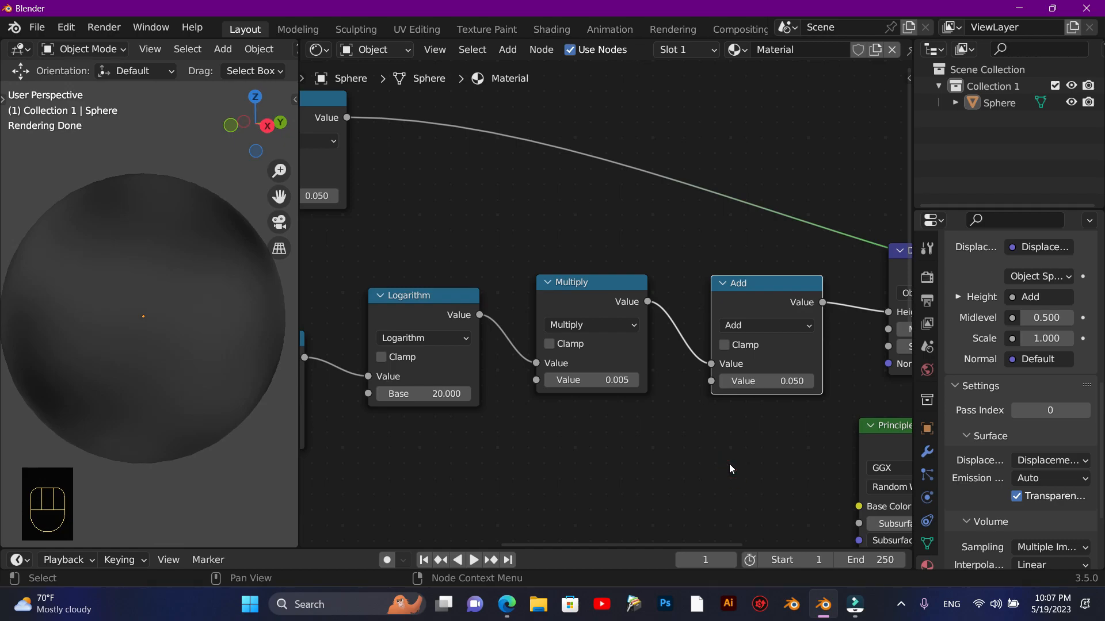
Connect the expanded Principled BSDF to the Material Output's Surface and inspect the displaced sphere up close
click(873, 425)
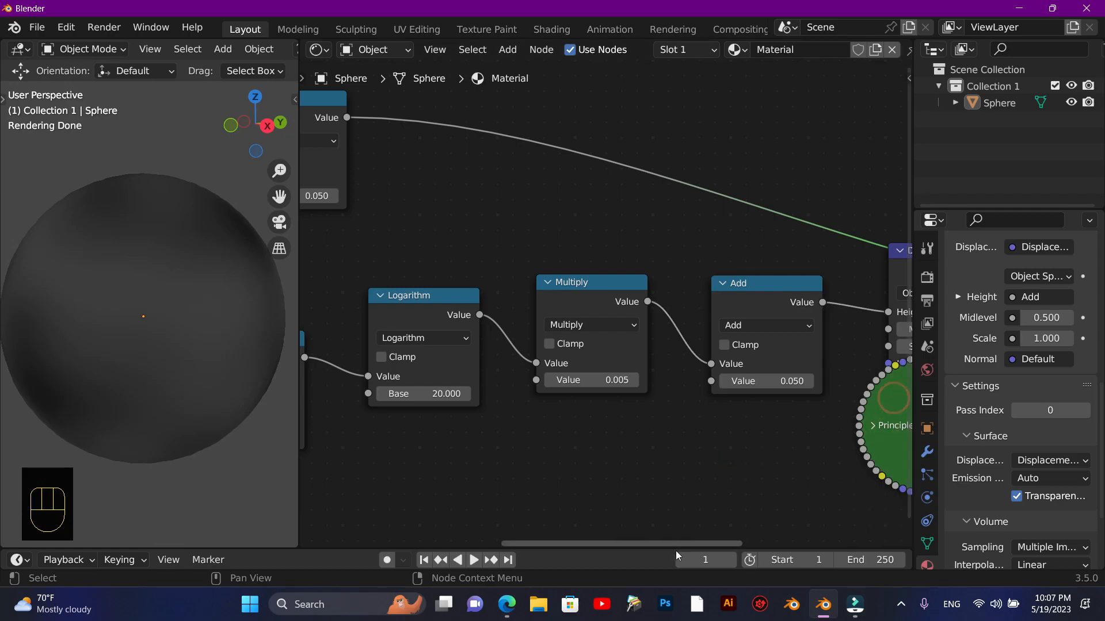
drag(665, 544, 786, 532)
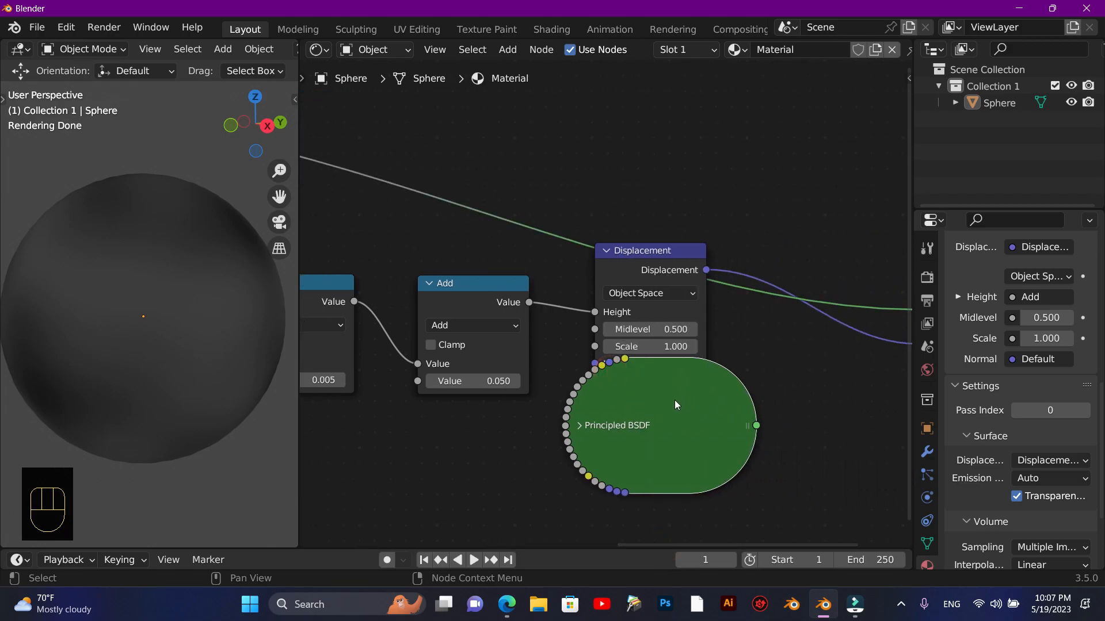
click(579, 426)
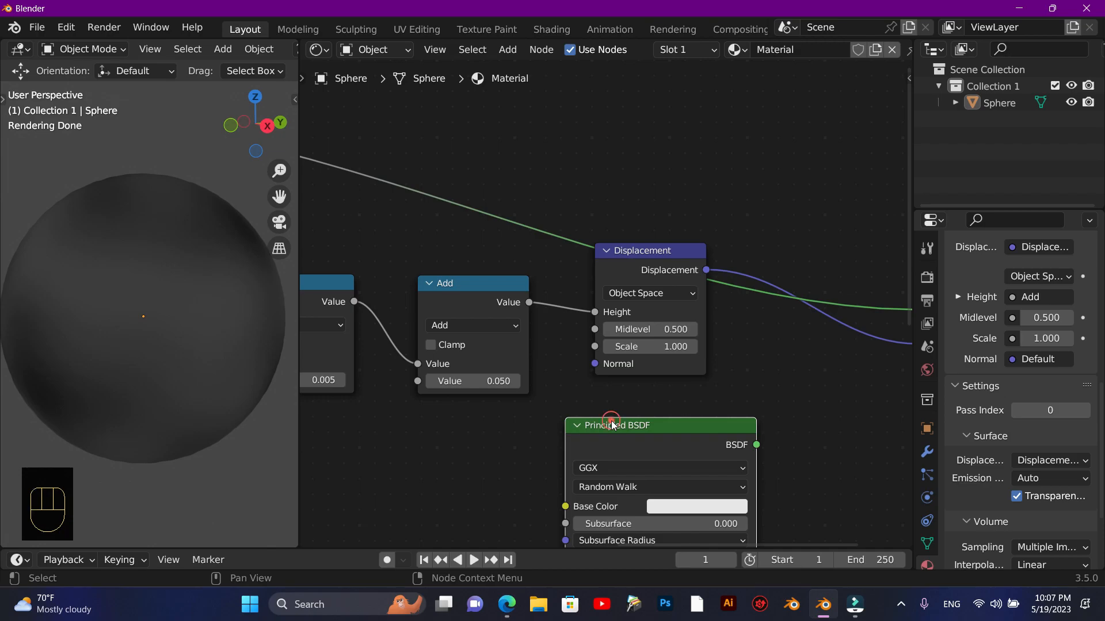
ctrl+shift+click(612, 425)
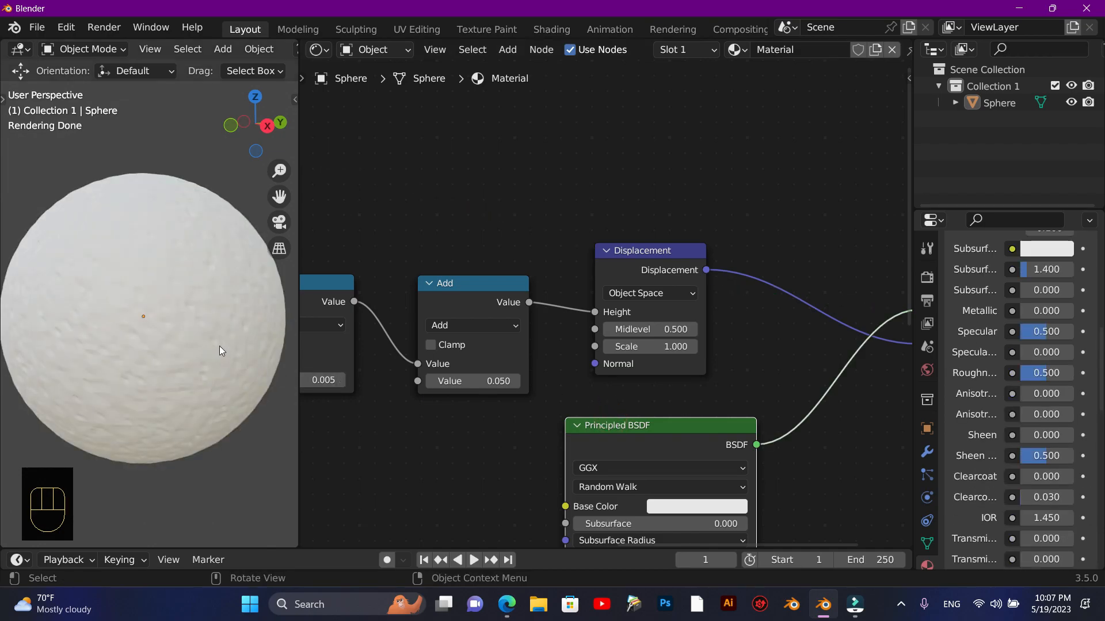
scroll(219, 347, up, 5)
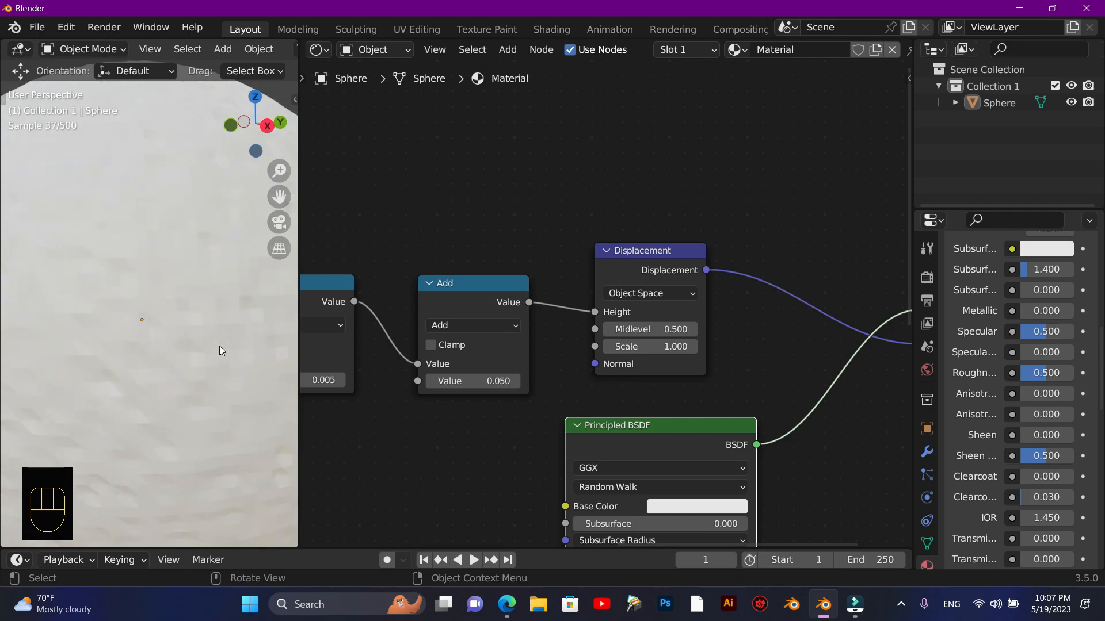
scroll(219, 346, down, 3)
scroll(220, 351, down, 2)
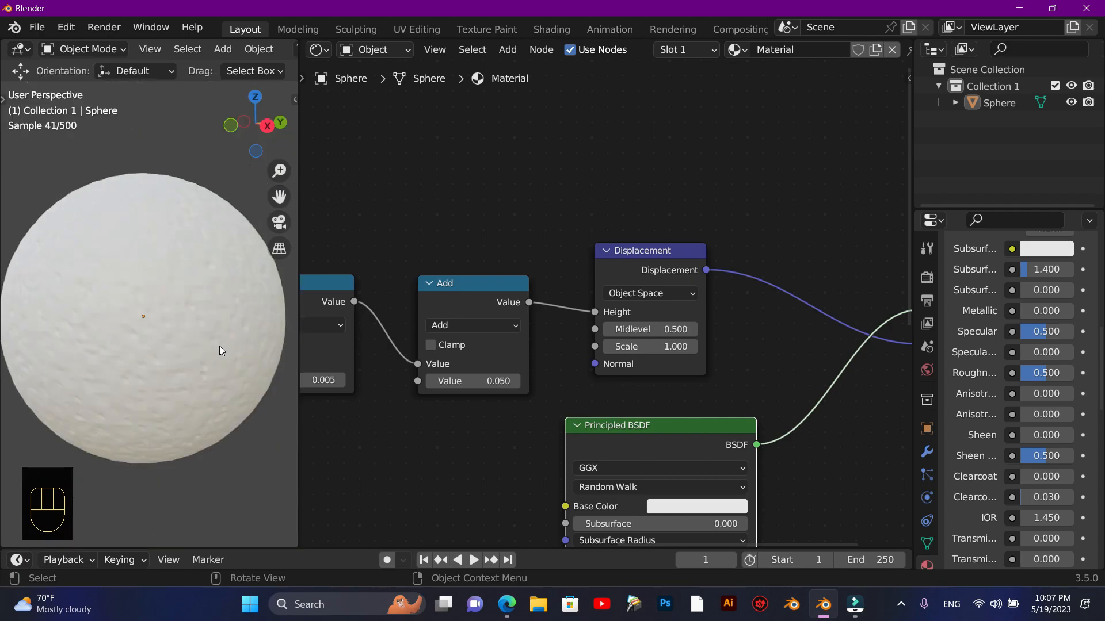
Move the Voronoi Texture node lower, clear of the Noise Texture, and preview its Distance output on the sphere
scroll(647, 387, down, 3)
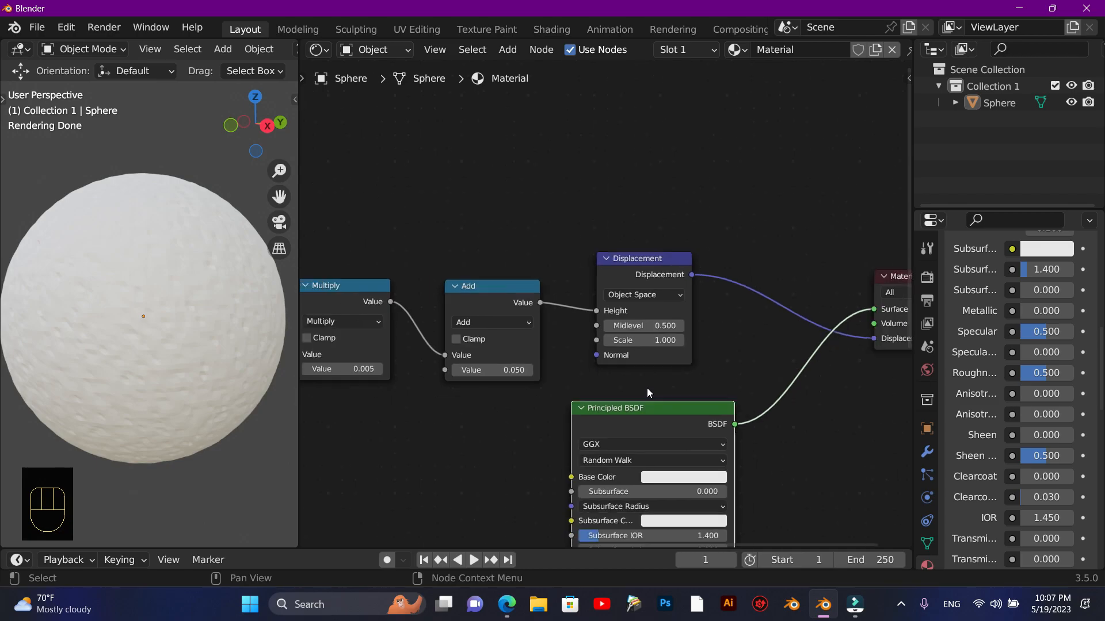
scroll(647, 386, down, 2)
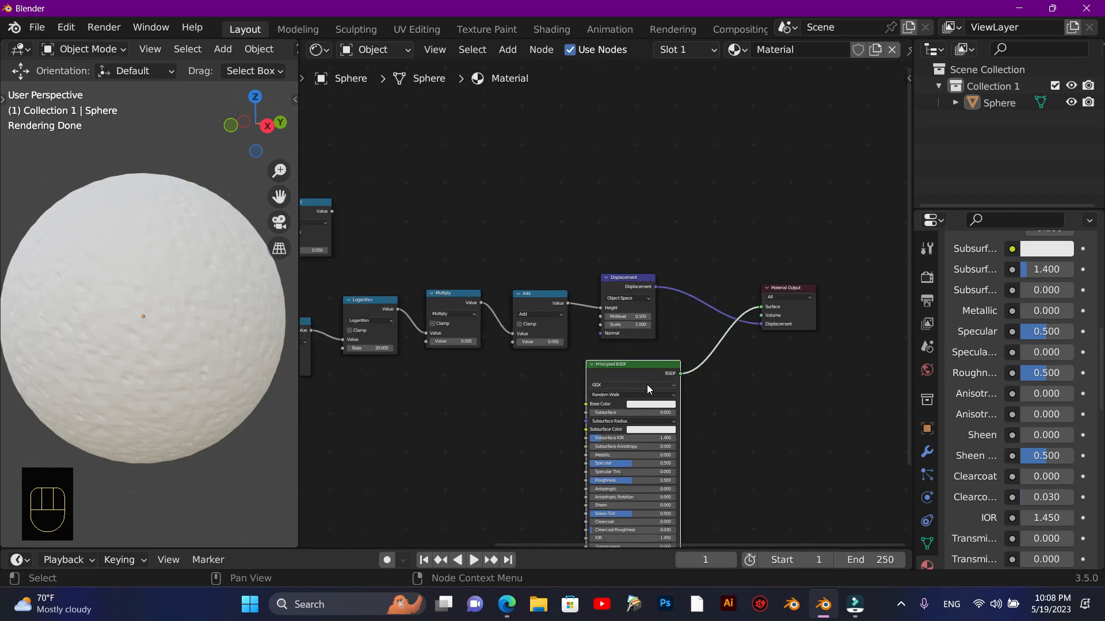
drag(679, 545, 571, 542)
scroll(713, 420, down, 2)
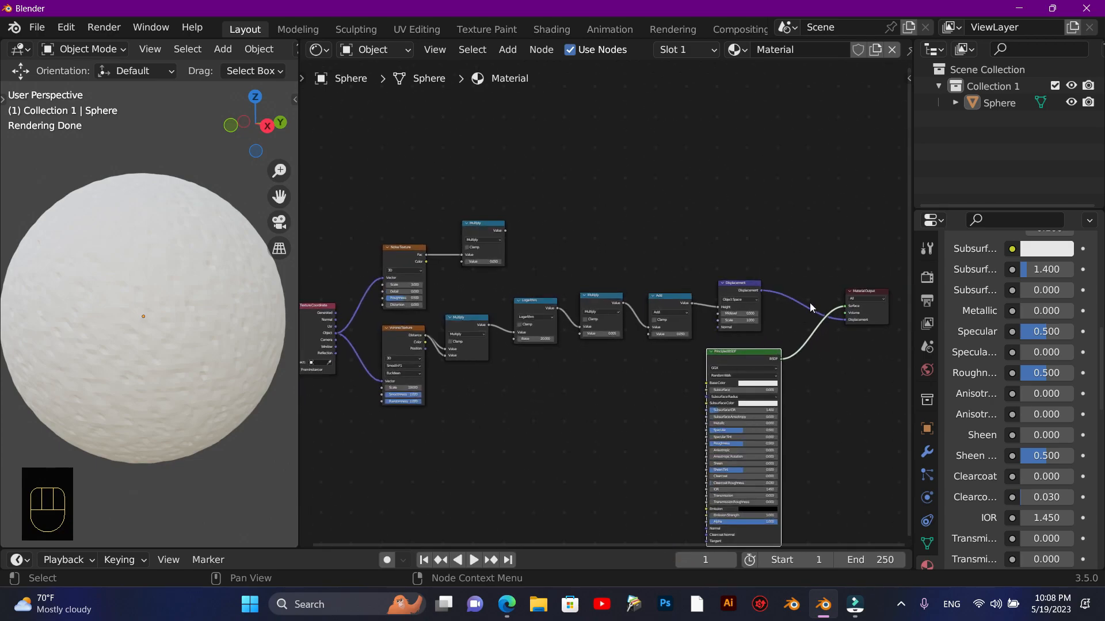
drag(906, 172, 913, 239)
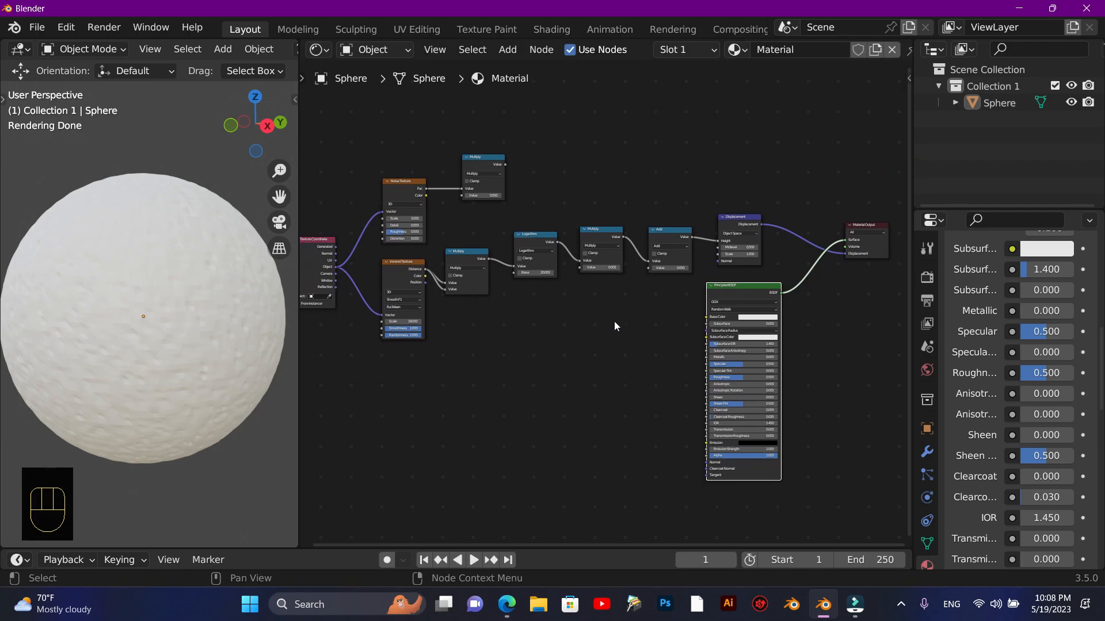
key(F10)
scroll(407, 411, up, 3)
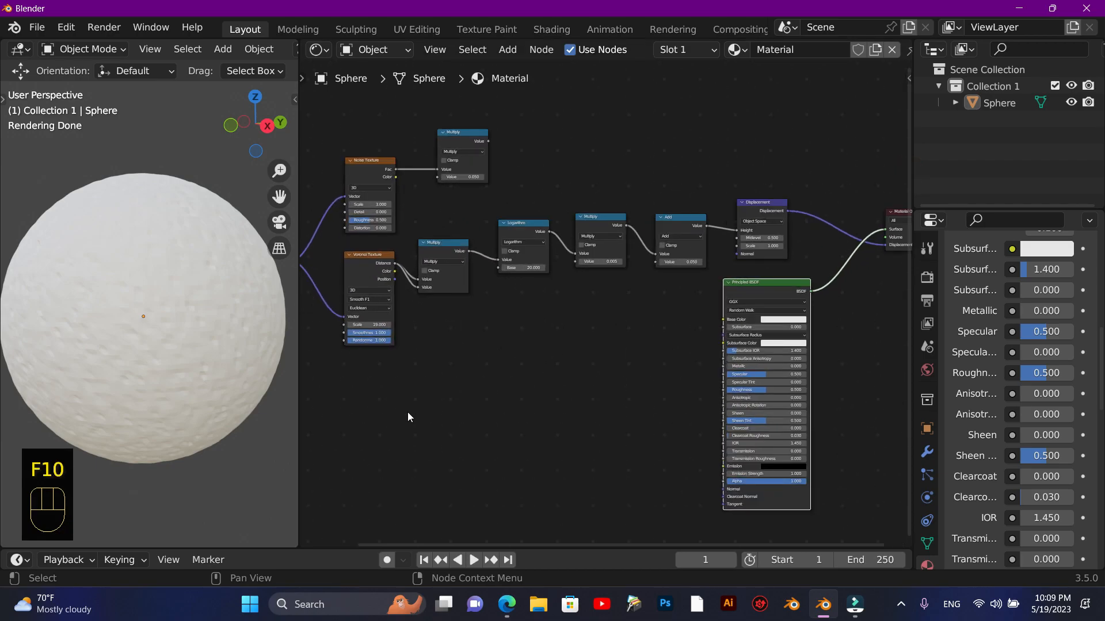
drag(490, 545, 391, 541)
drag(432, 242, 438, 318)
ctrl+shift+click(425, 263)
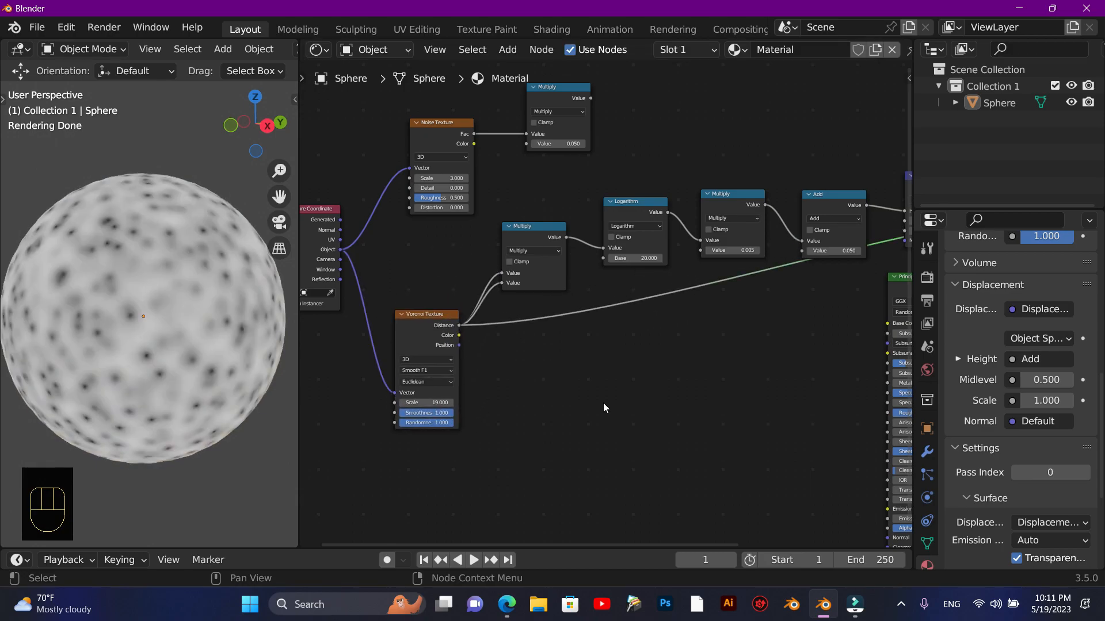
Insert a Mix Color node on the link from the Voronoi Texture's Distance to the Material Output
key(shift+a)
mouse_move(609, 403)
mouse_move(570, 365)
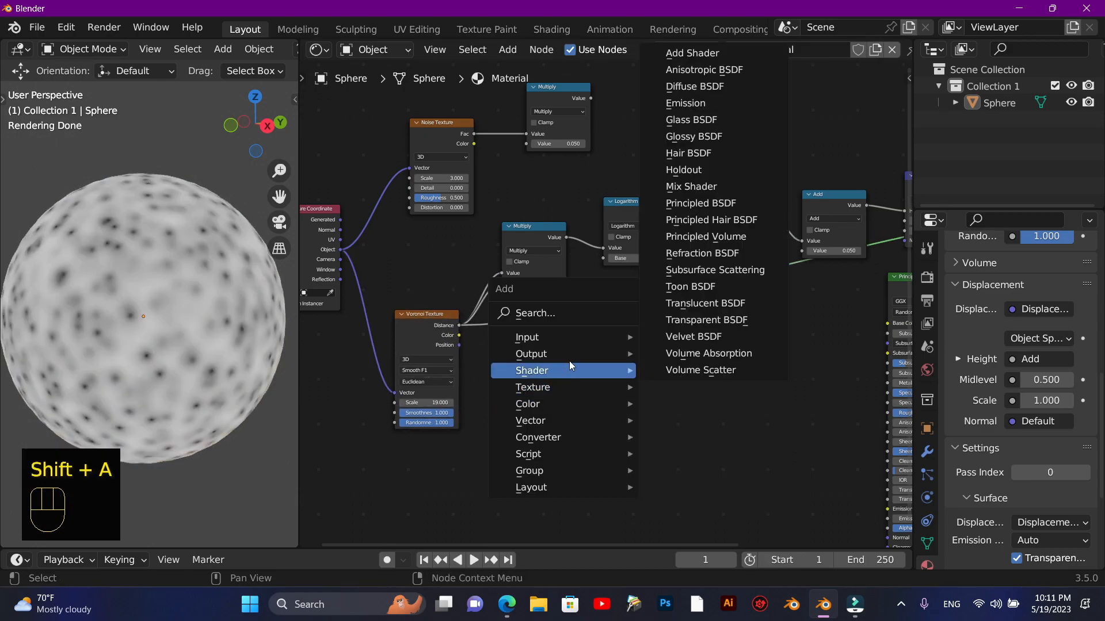
mouse_move(561, 404)
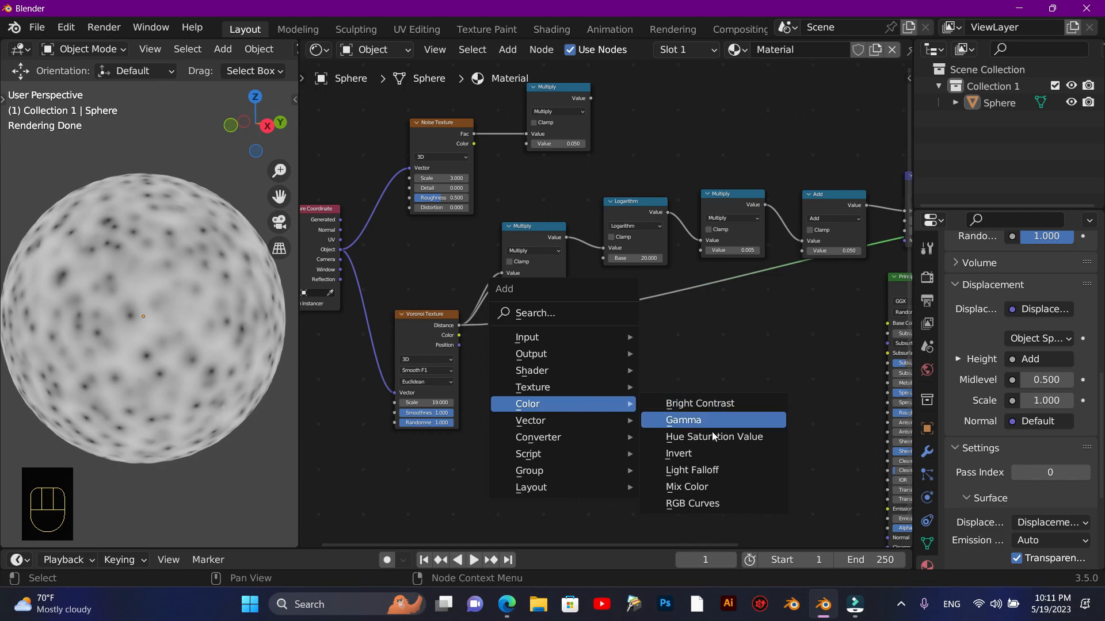
click(710, 490)
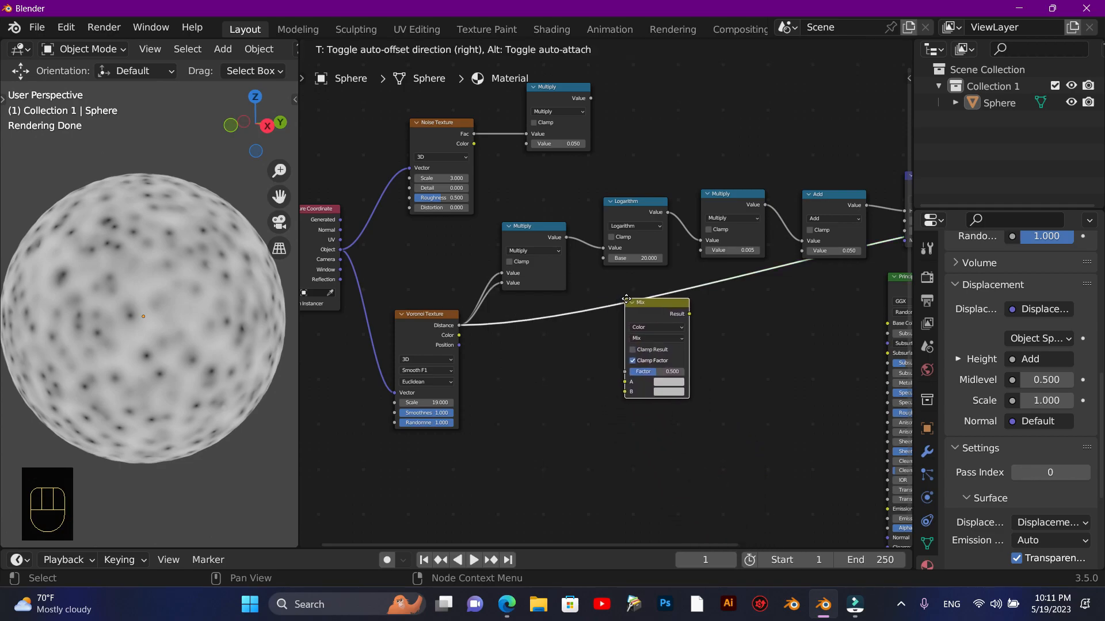
click(628, 292)
Move the Voronoi Distance link from the Mix node's A input to its Factor input
click(610, 370)
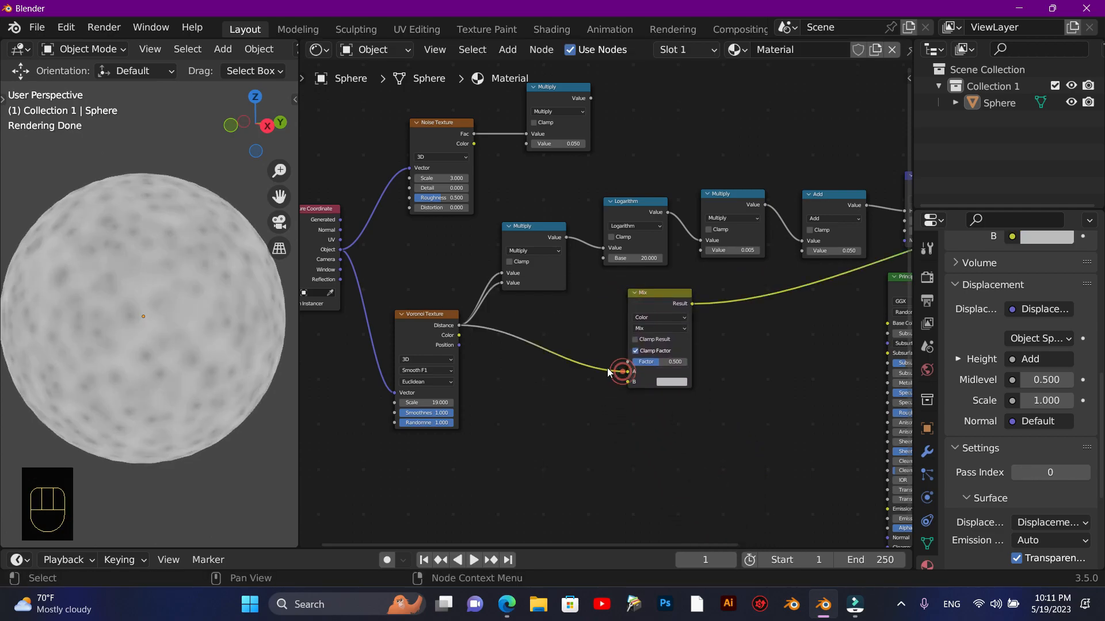
drag(457, 324, 529, 358)
scroll(715, 339, down, 3)
scroll(714, 340, up, 1)
scroll(715, 346, down, 2)
scroll(717, 352, up, 4)
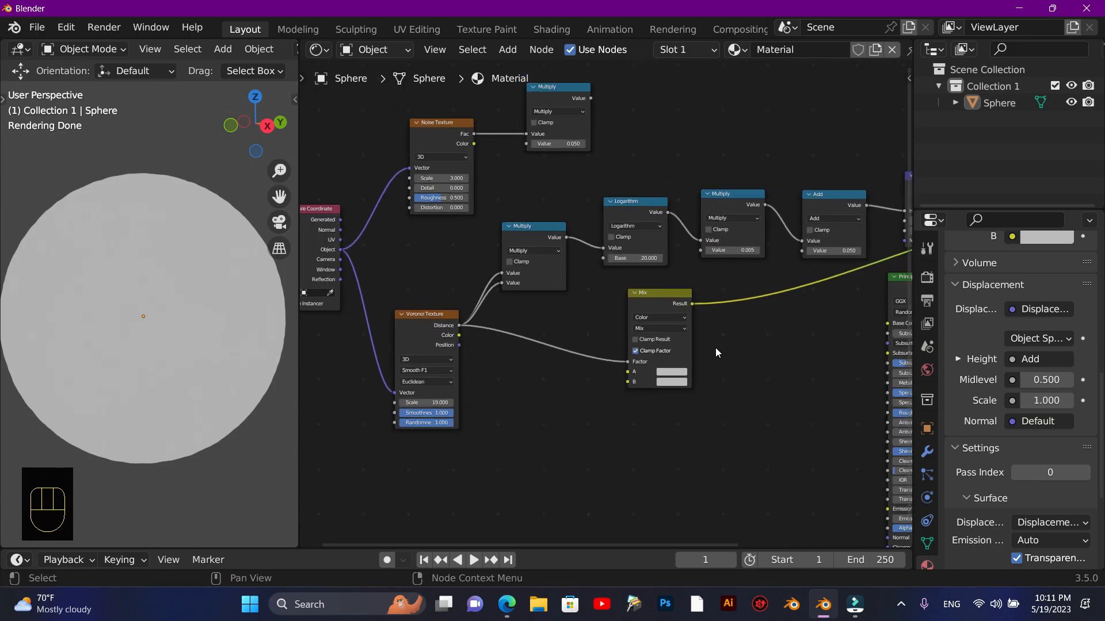
Set the Mix node's B color to a bright, fully saturated orange with a value of about 0.975
scroll(715, 352, up, 1)
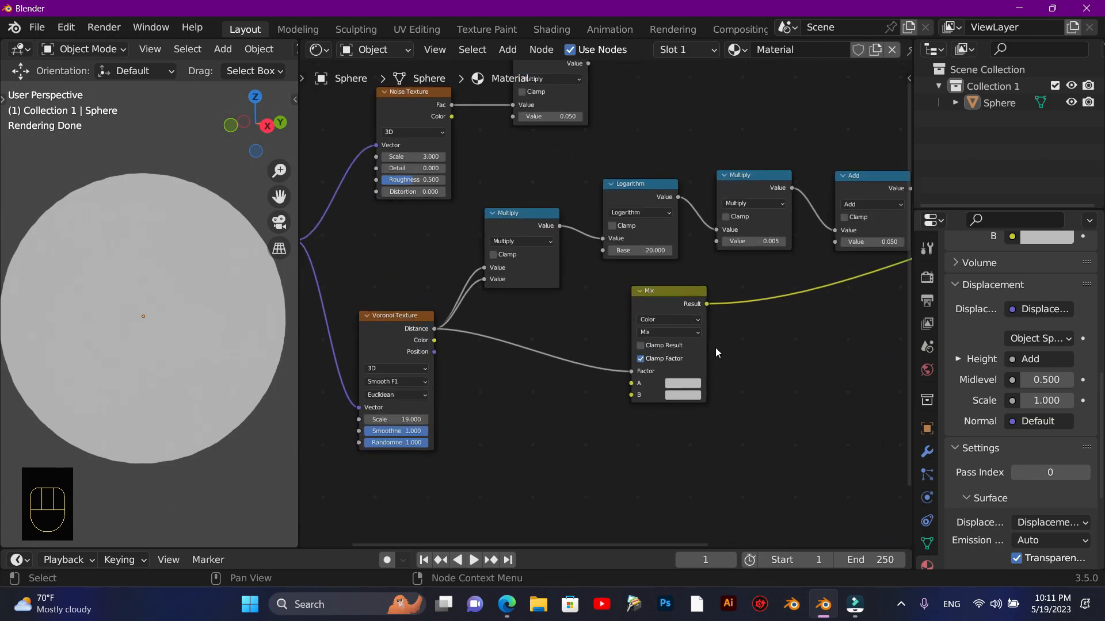
click(694, 395)
click(690, 312)
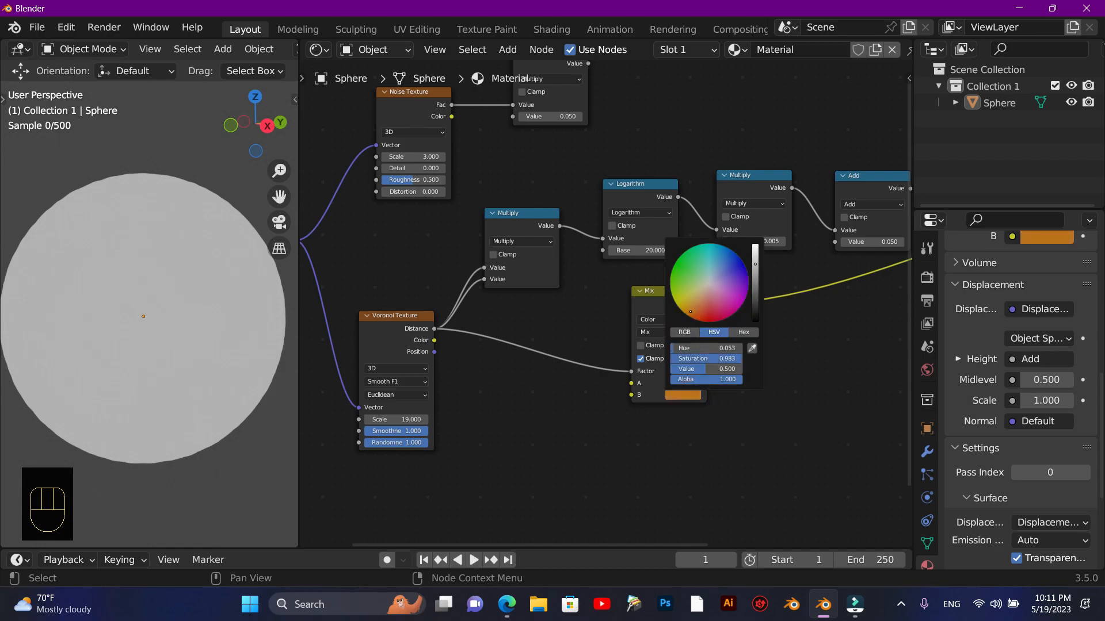
drag(690, 312, 692, 316)
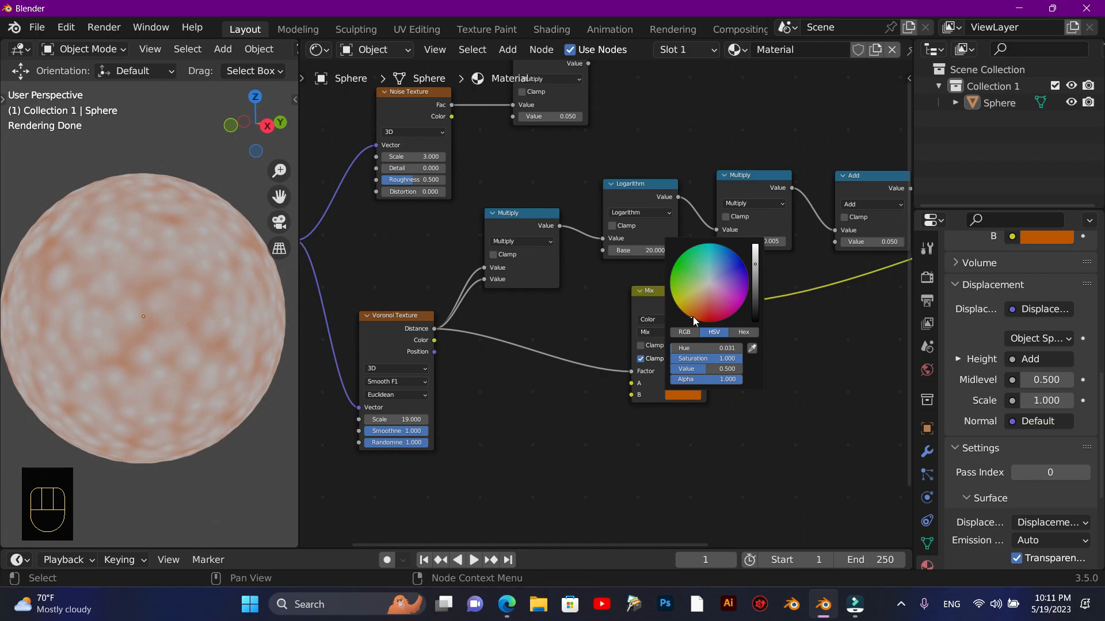
drag(755, 267, 756, 247)
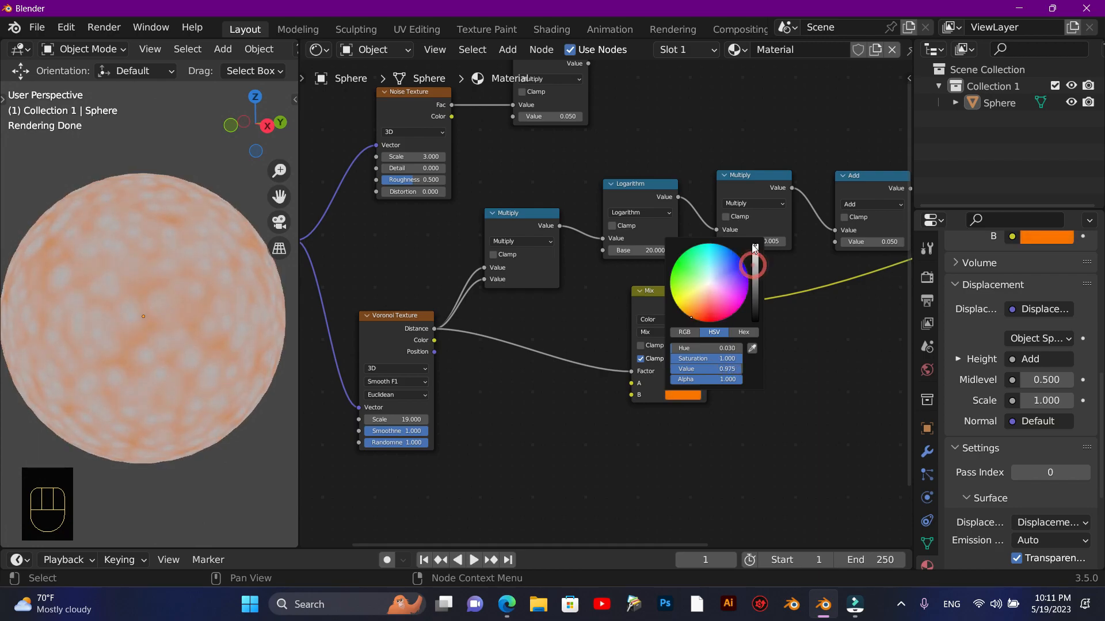
drag(692, 312, 690, 317)
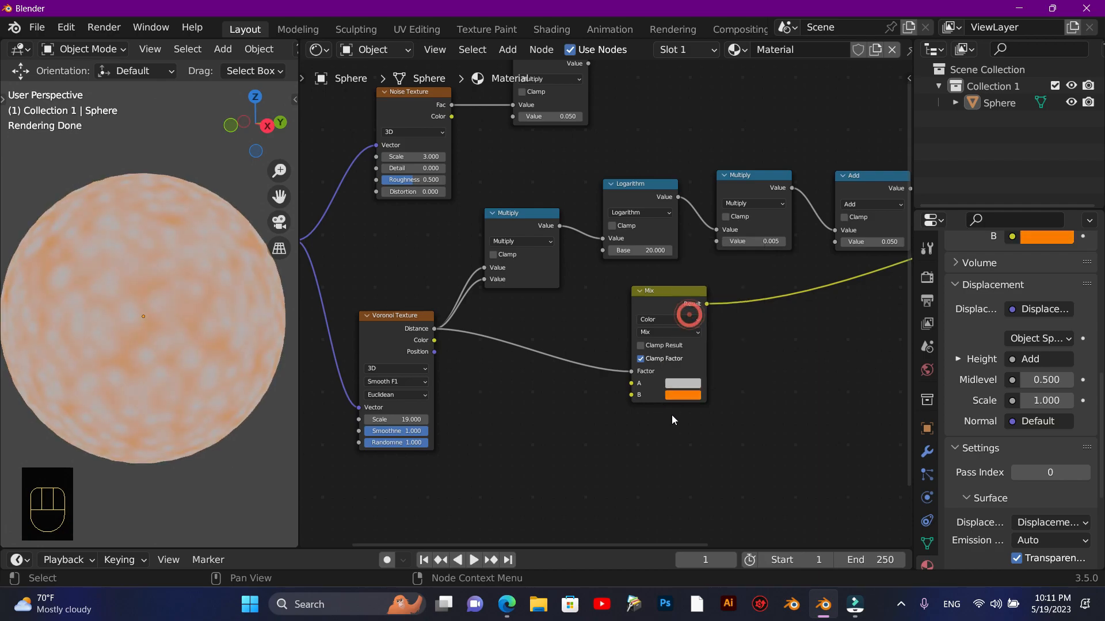
Set the Mix node's A color to a dark reddish brown with hue 0.013 and saturation 0.962
click(682, 384)
click(702, 301)
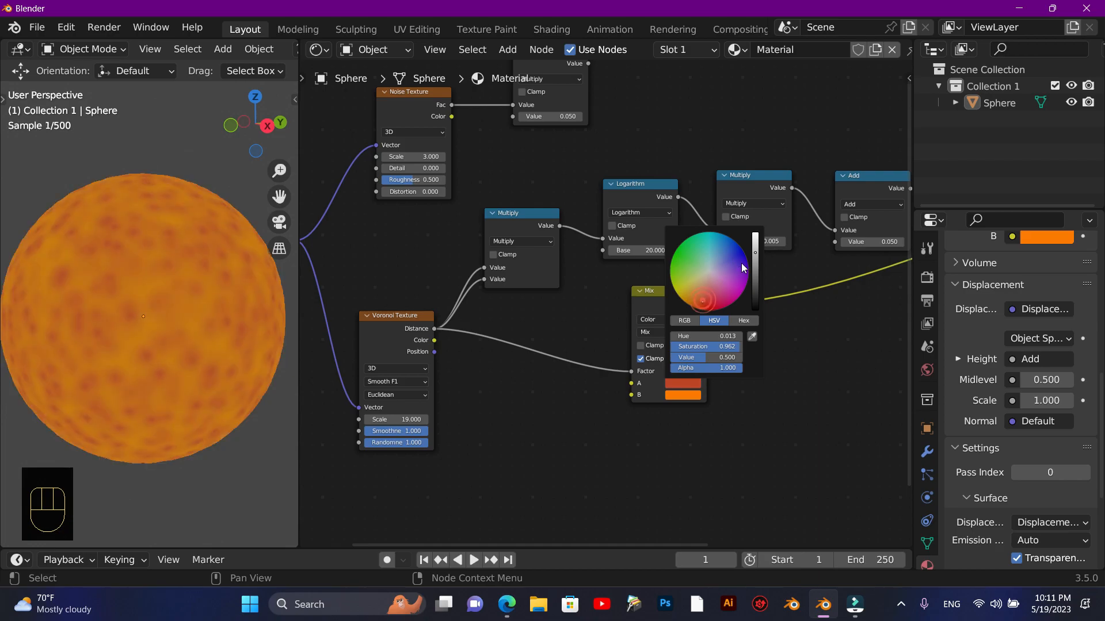
drag(755, 253, 755, 289)
scroll(703, 374, up, 3)
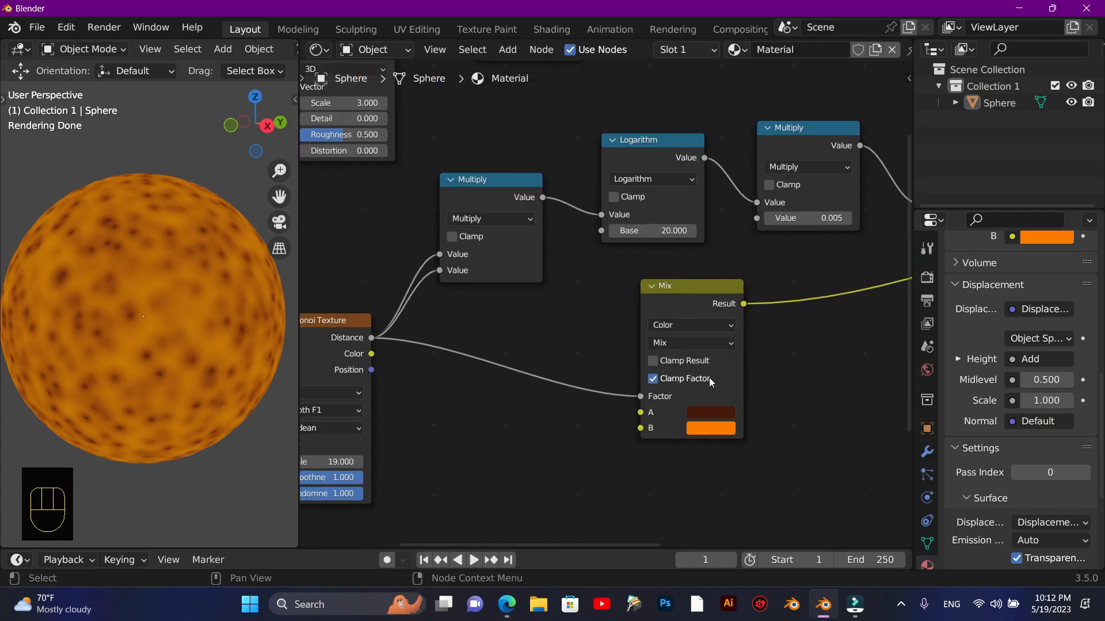
scroll(708, 377, down, 1)
Reconnect the Principled BSDF to the Material Output's Surface and link the Mix node's Result to its Base Color
key(F10)
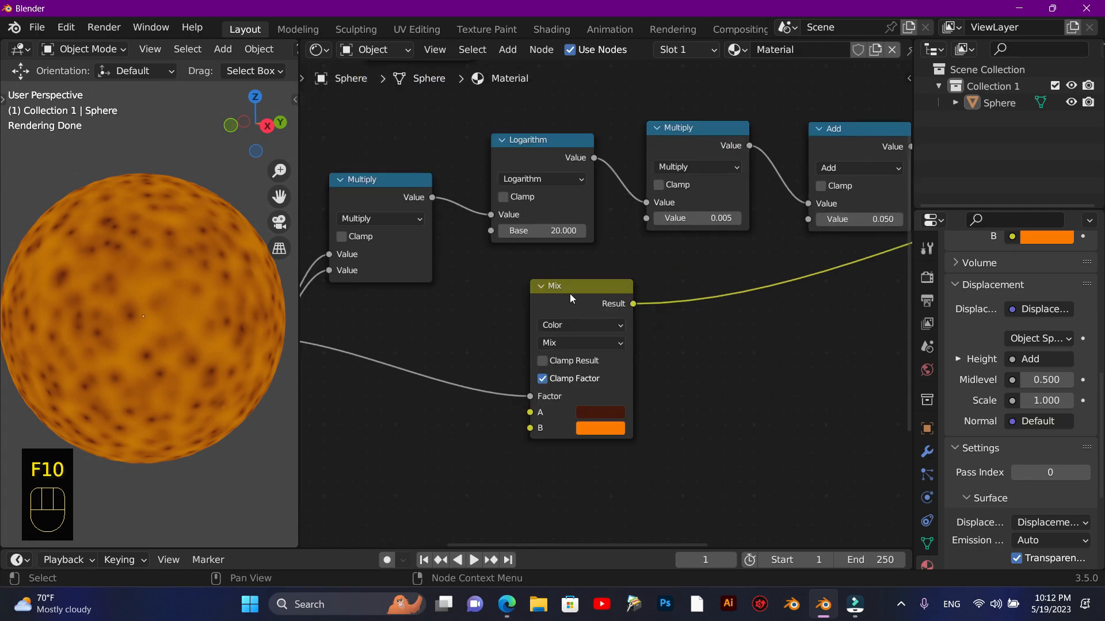
click(569, 293)
scroll(573, 296, down, 2)
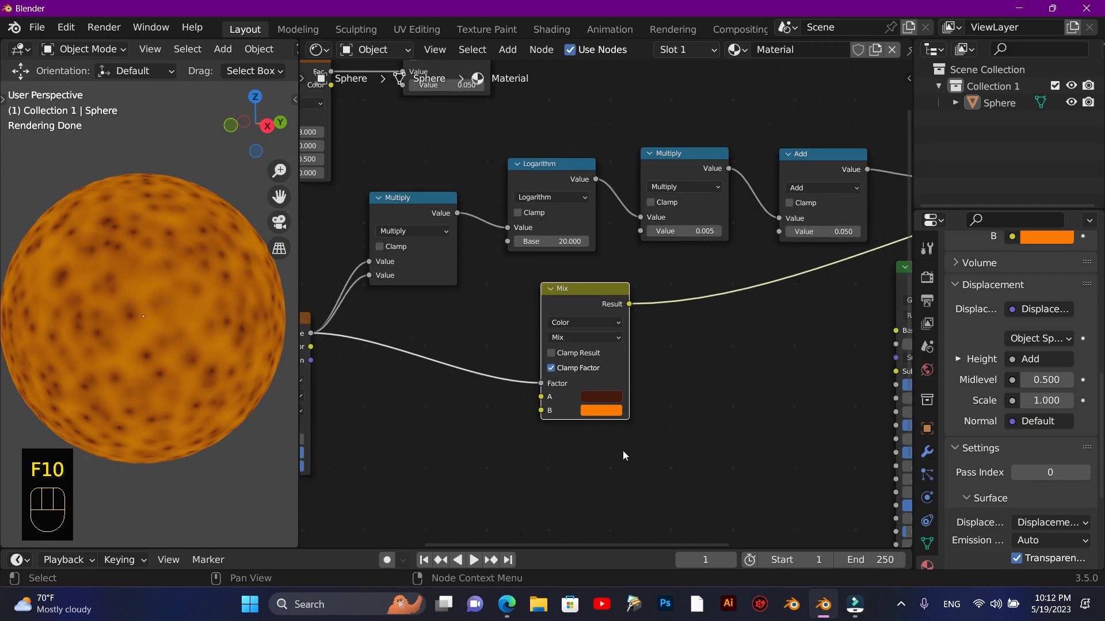
drag(598, 543, 669, 535)
click(793, 267)
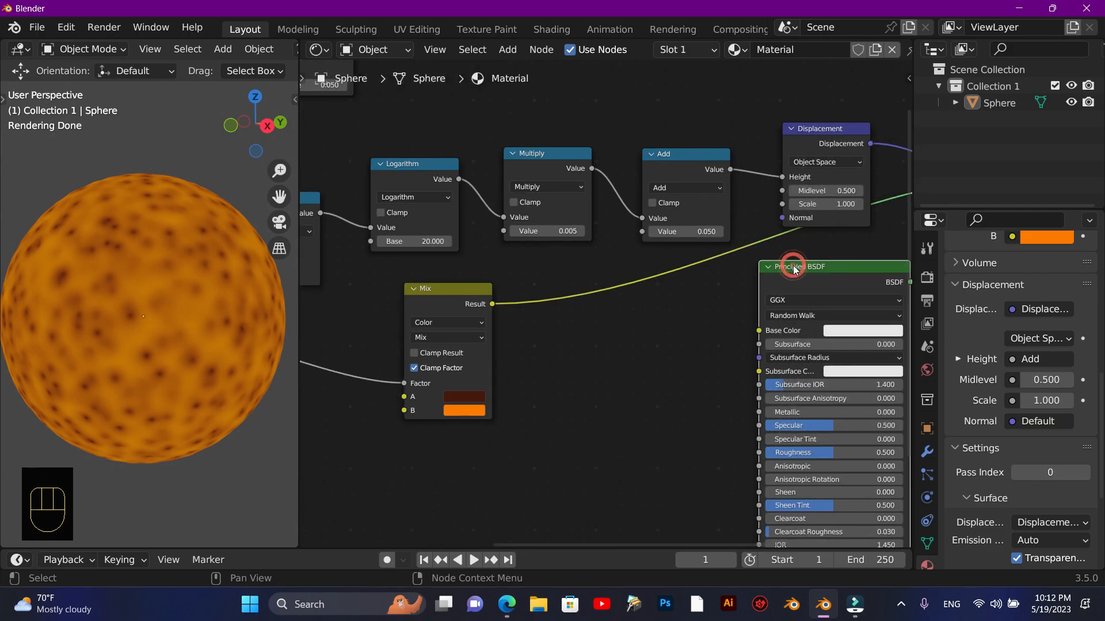
ctrl+shift+click(792, 265)
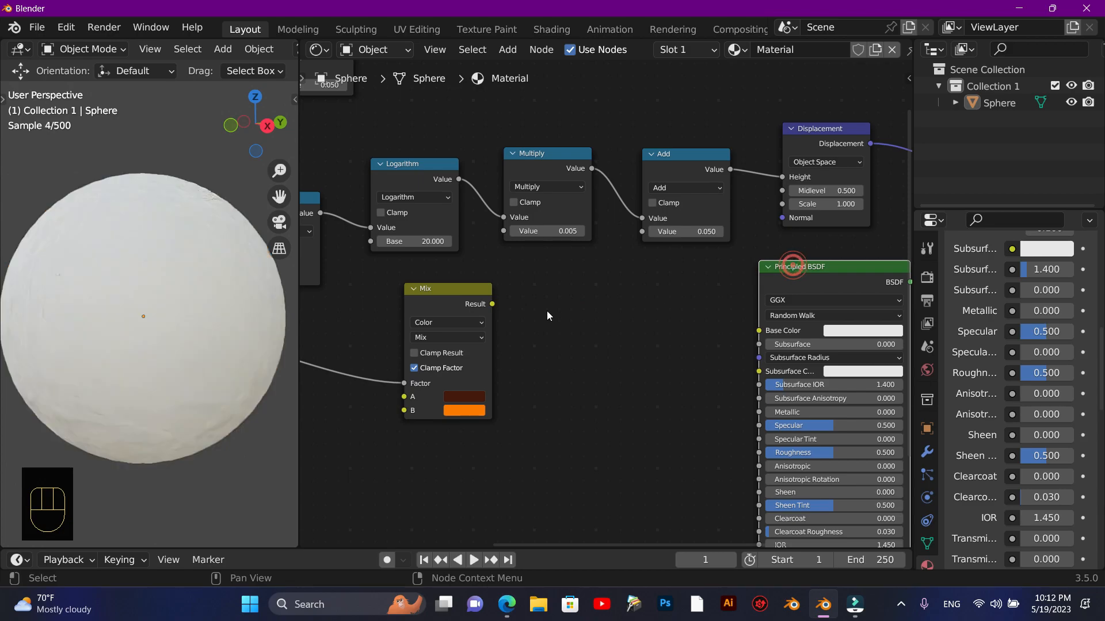
drag(491, 304, 759, 330)
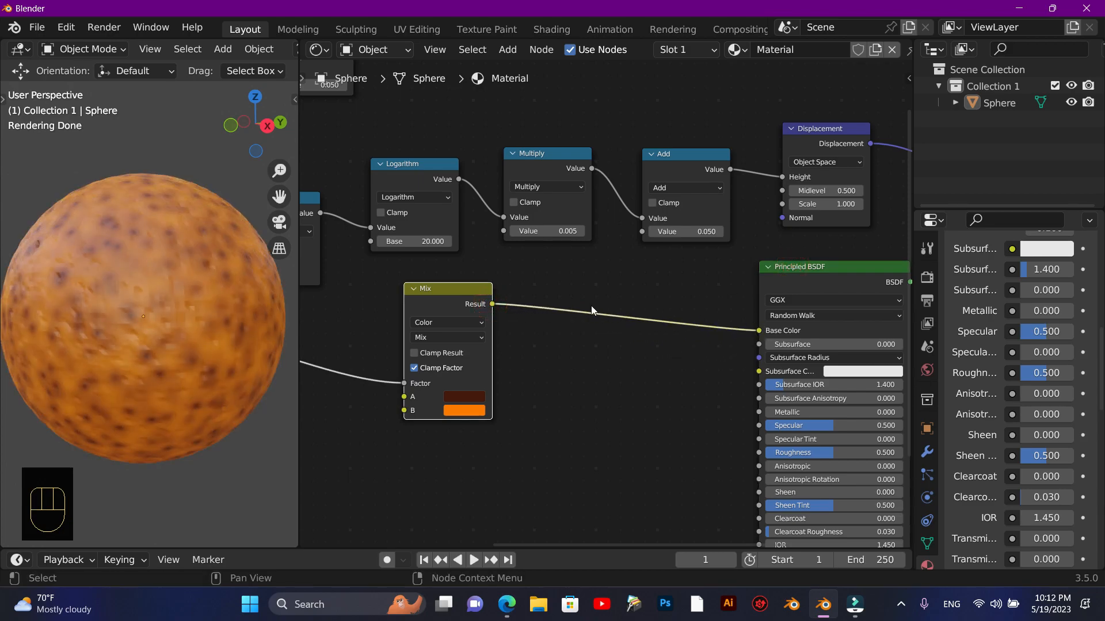
key(F10)
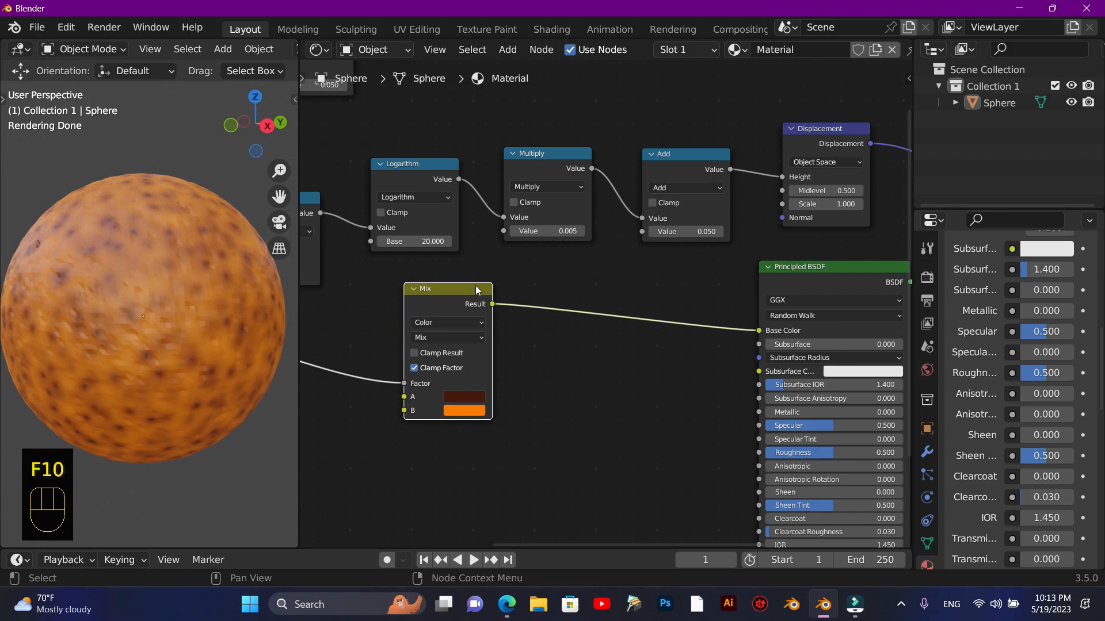
drag(624, 544, 499, 546)
scroll(509, 501, down, 2)
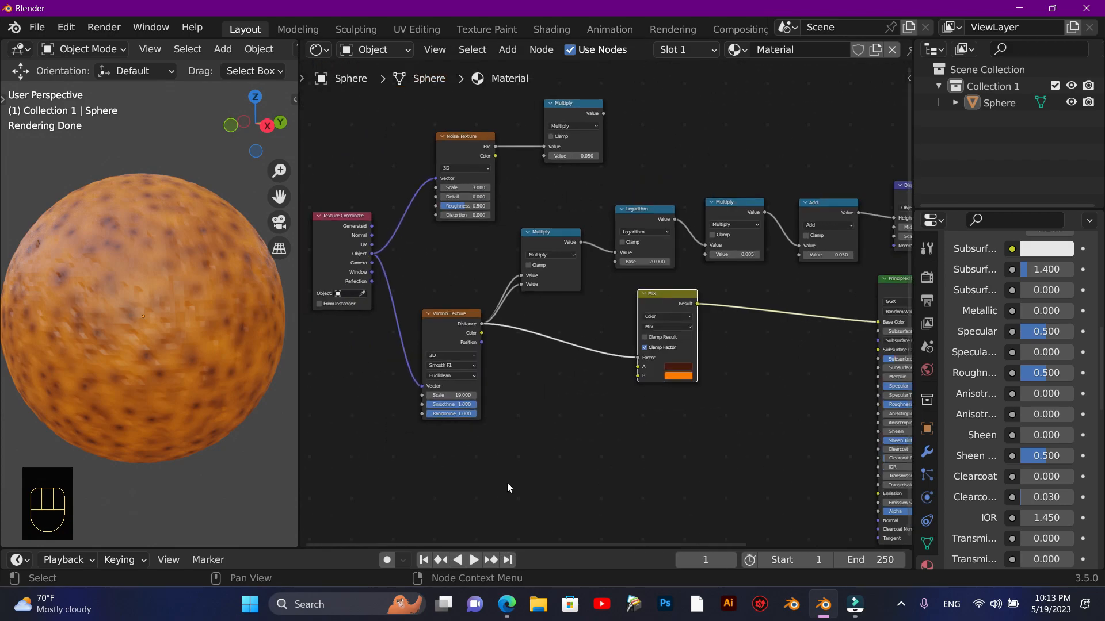
Insert a Map Range node into the link between the Voronoi Texture's Distance and the Mix node's Factor
key(shift+a)
click(510, 399)
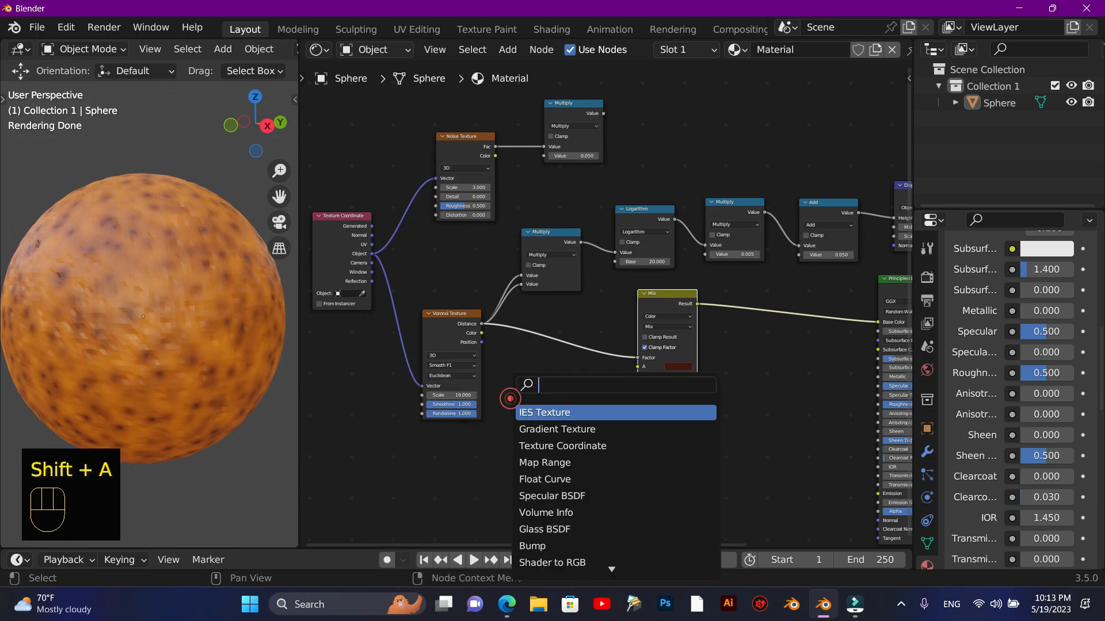
text(map)
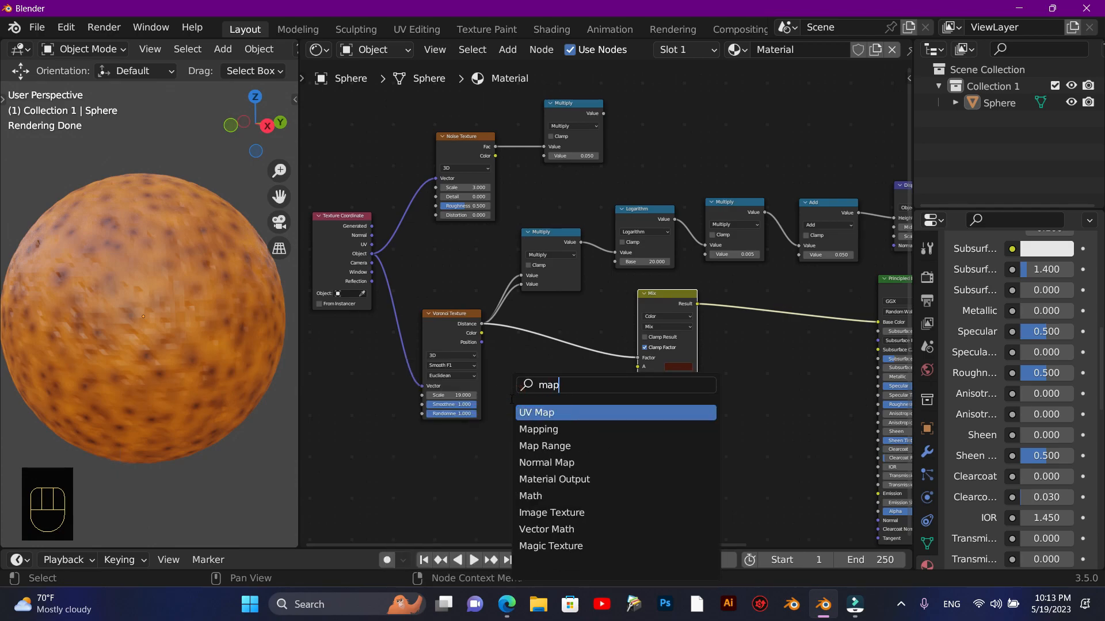
click(547, 446)
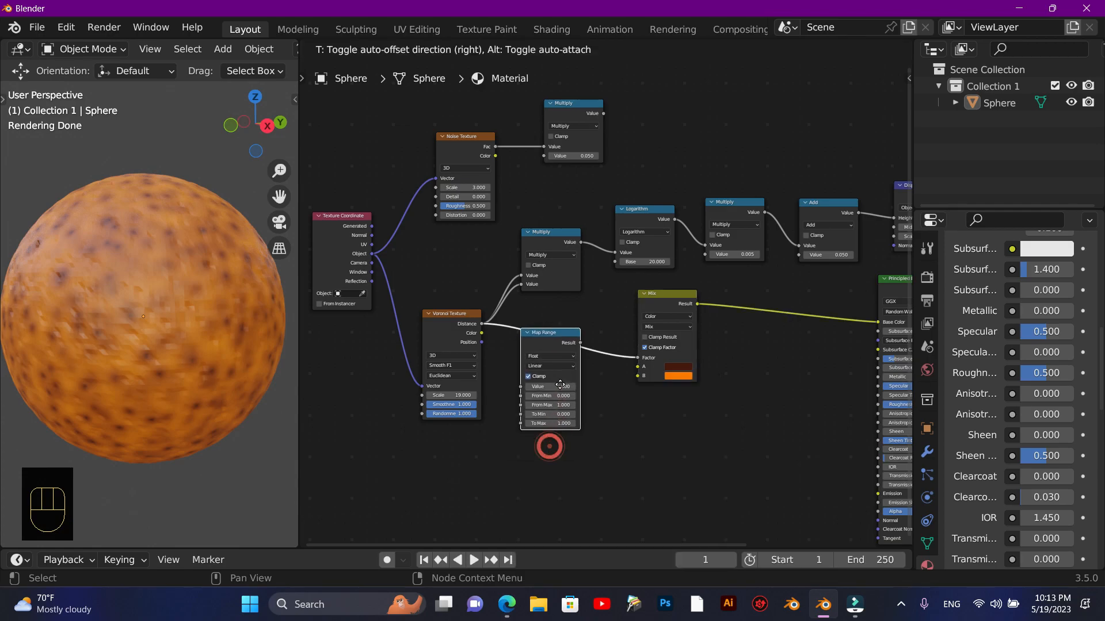
click(570, 373)
Set the Map Range node's From Max to 0.200
scroll(576, 422, up, 3)
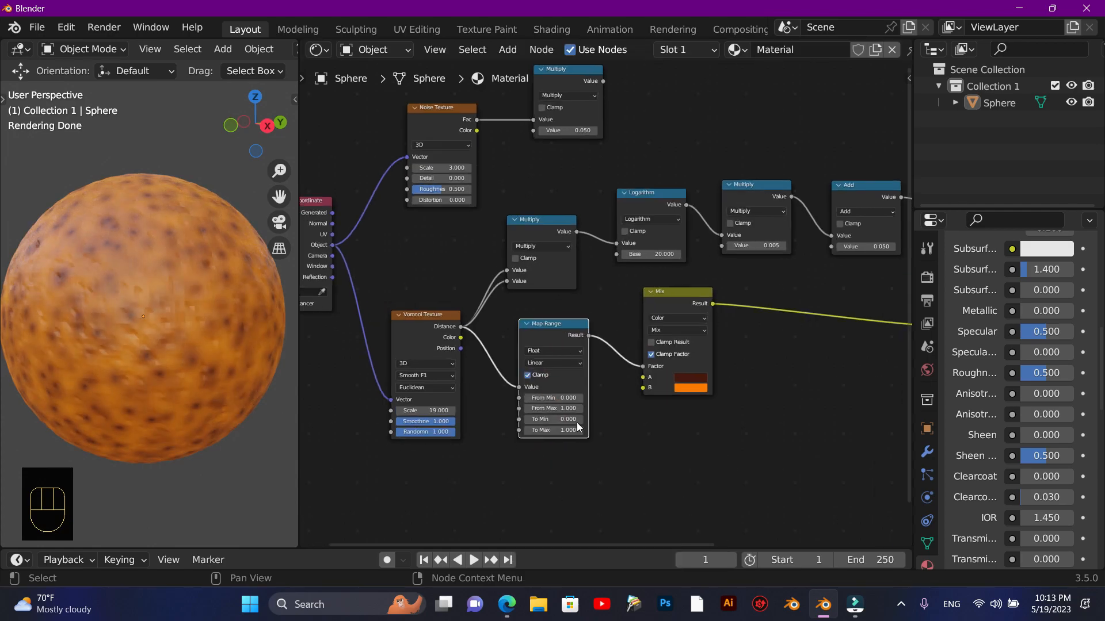
click(541, 442)
text(0.200)
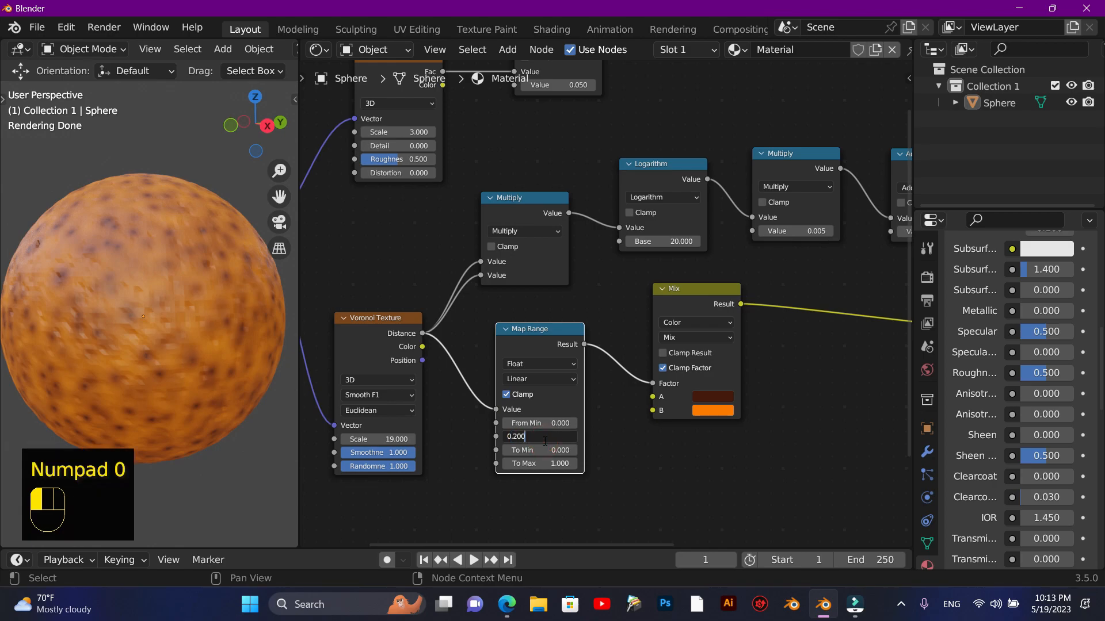
click(617, 460)
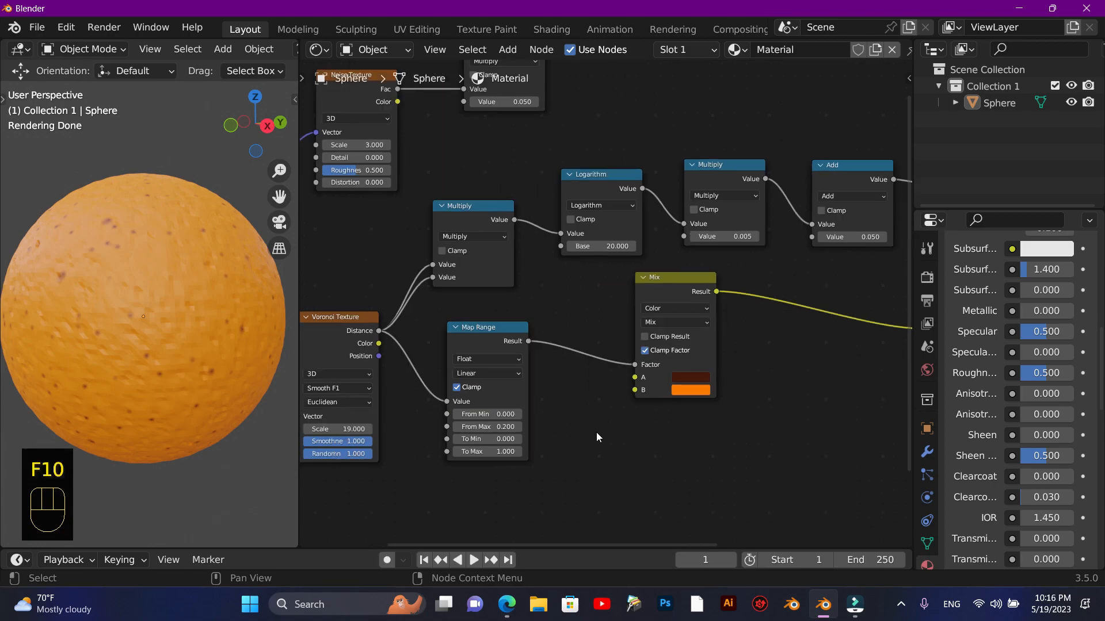
Add a reroute point on the link between the Map Range Result and the Mix node's Factor
key(shift+f)
key(shift+f)
key(shift+f)
key(shift+f)
key(shift+f)
key(shift+f)
key(shift+f)
key(shift+f)
key(shift+f)
key(shift+f)
key(shift+f)
key(shift+f)
key(shift+f)
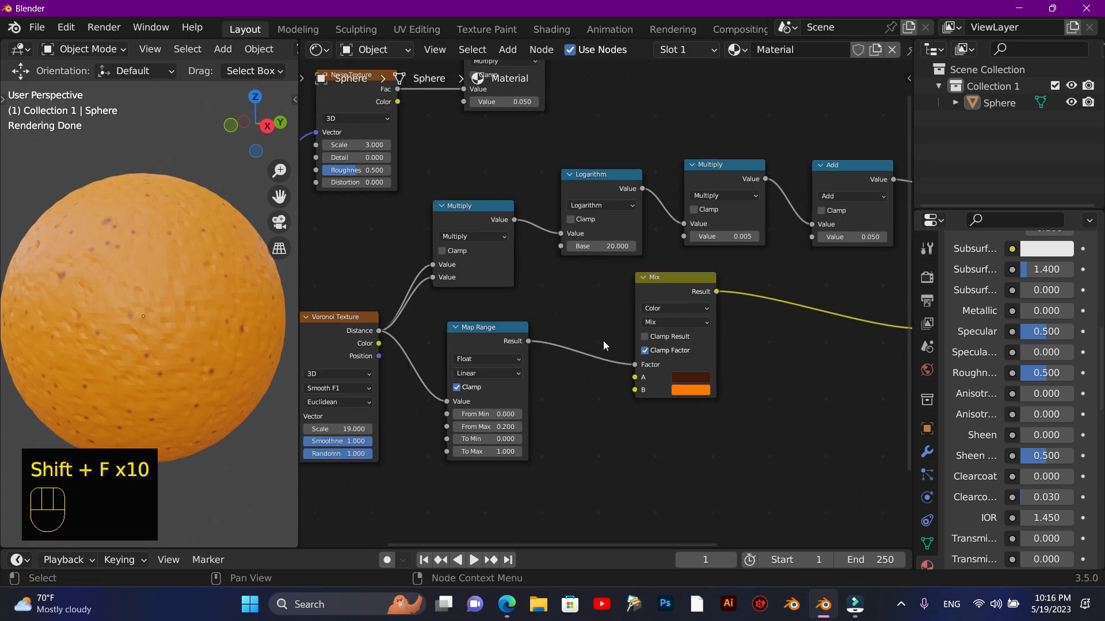
key(shift+f)
key(shift+f)
key(shift+f)
key(shift+f)
shift+right_drag(596, 343, 597, 380)
Add a second Mix Color node below the first and link the reroute point to its Factor
scroll(611, 464, down, 3)
scroll(637, 464, up, 3)
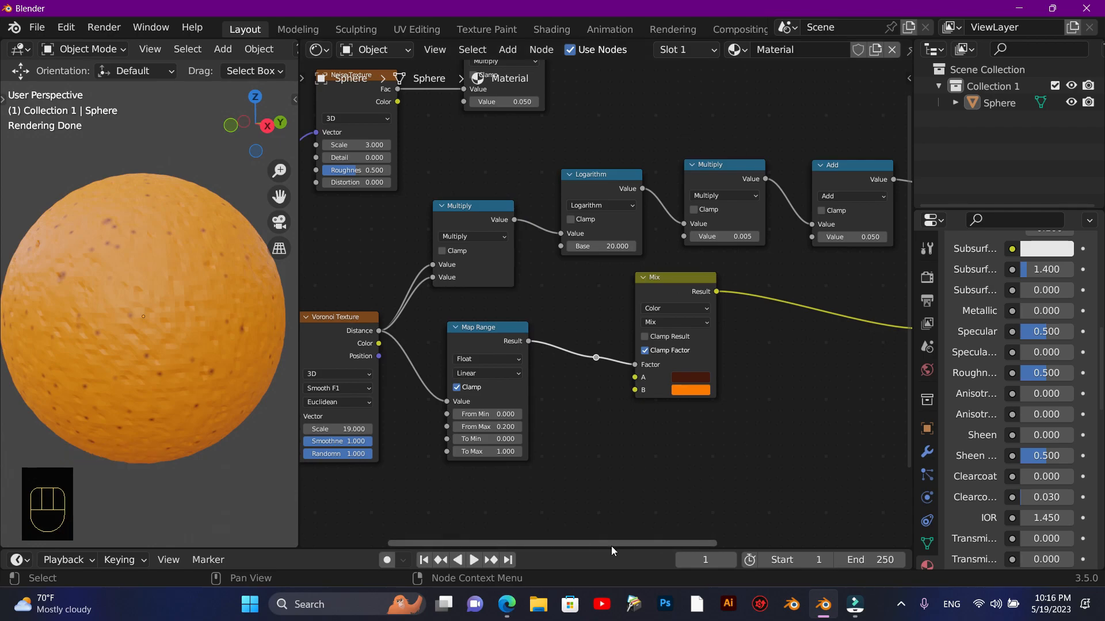
drag(610, 546, 681, 545)
drag(904, 263, 908, 333)
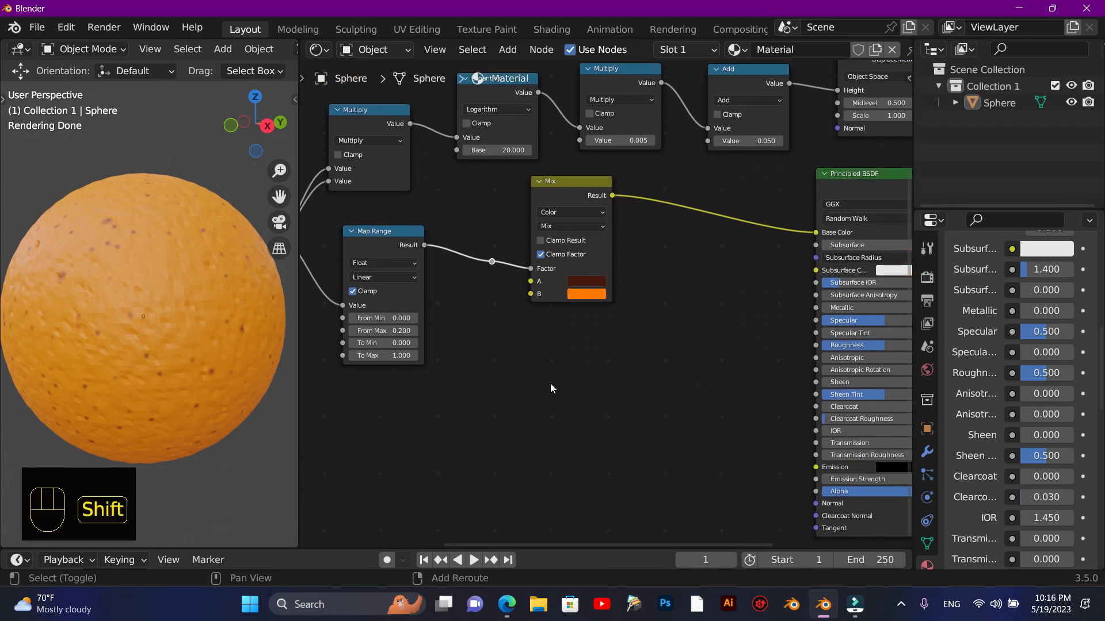
key(shift+a)
mouse_move(505, 478)
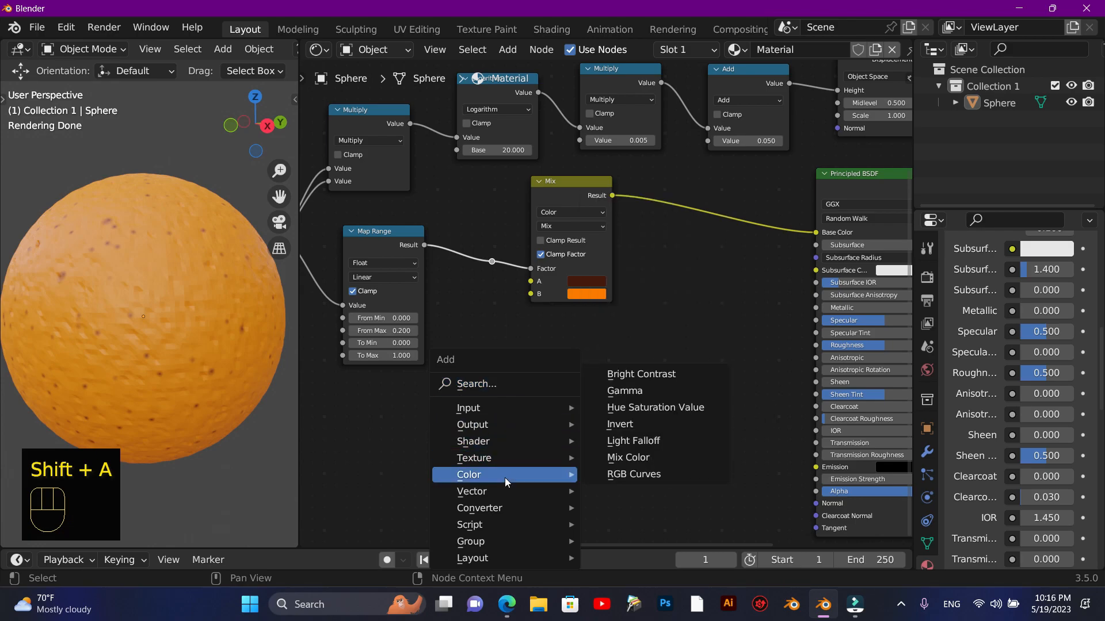
click(633, 457)
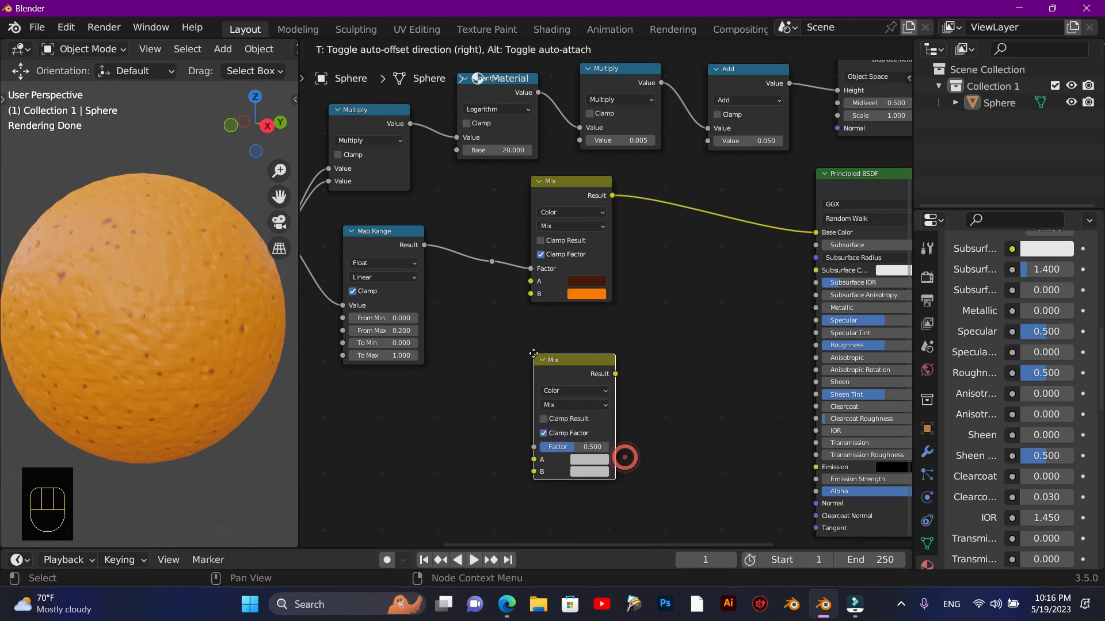
click(537, 325)
drag(491, 260, 536, 417)
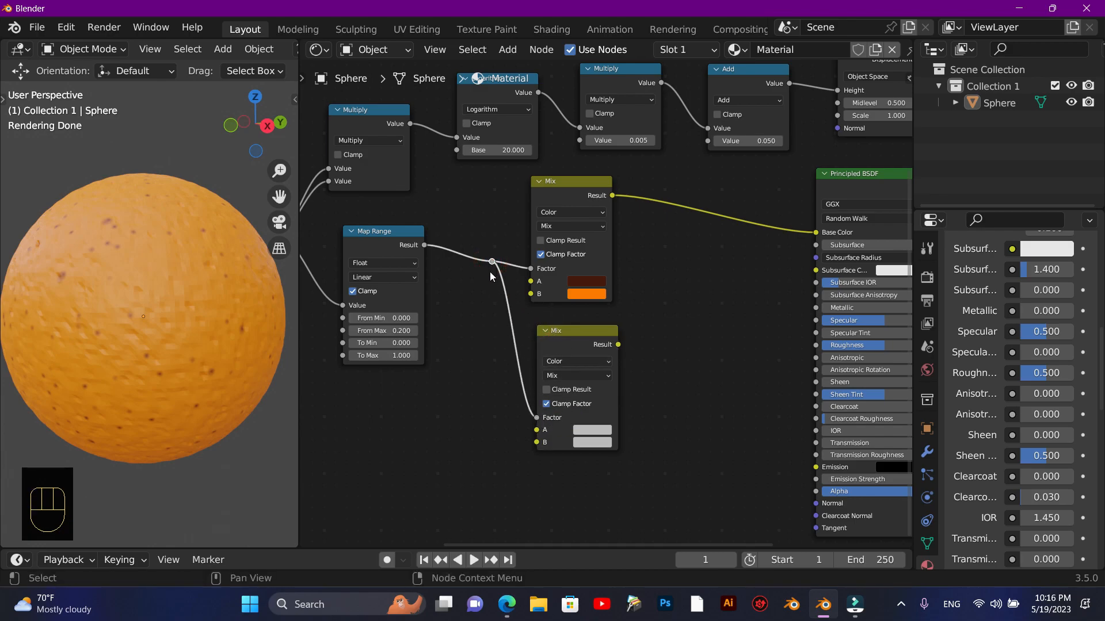
Set the lower Mix node's A color to a grey with a value of 0.300
click(564, 329)
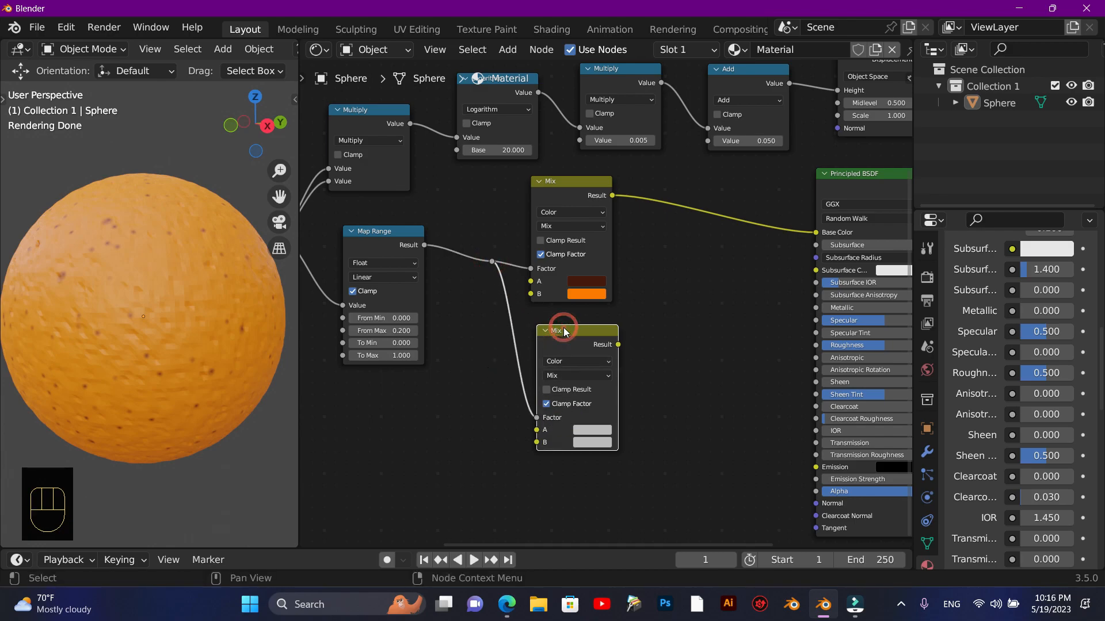
key(F10)
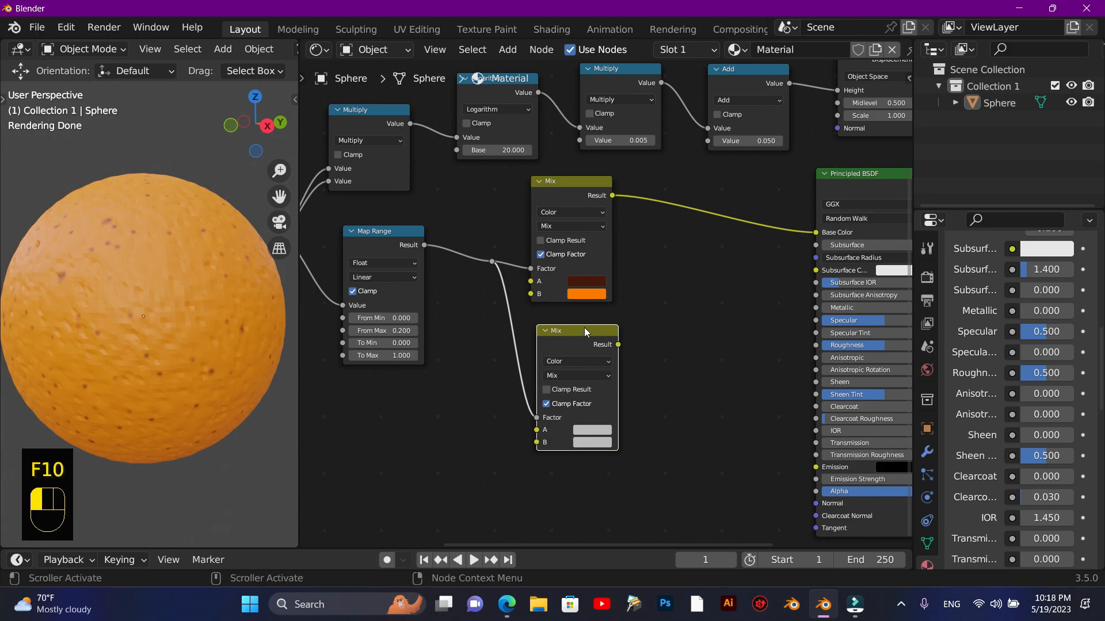
click(592, 430)
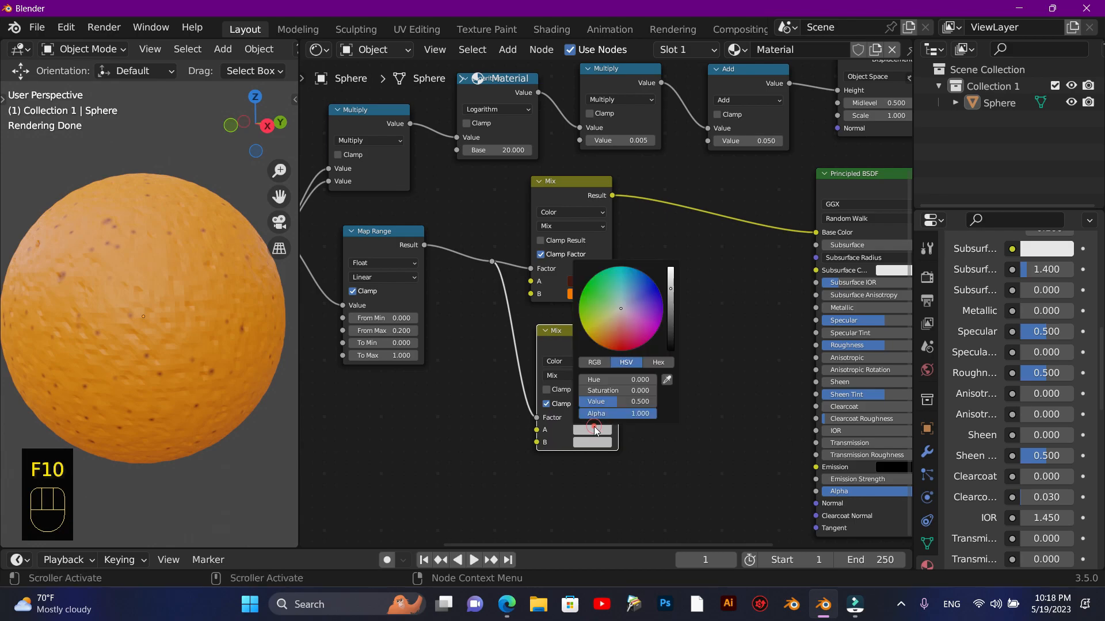
click(623, 401)
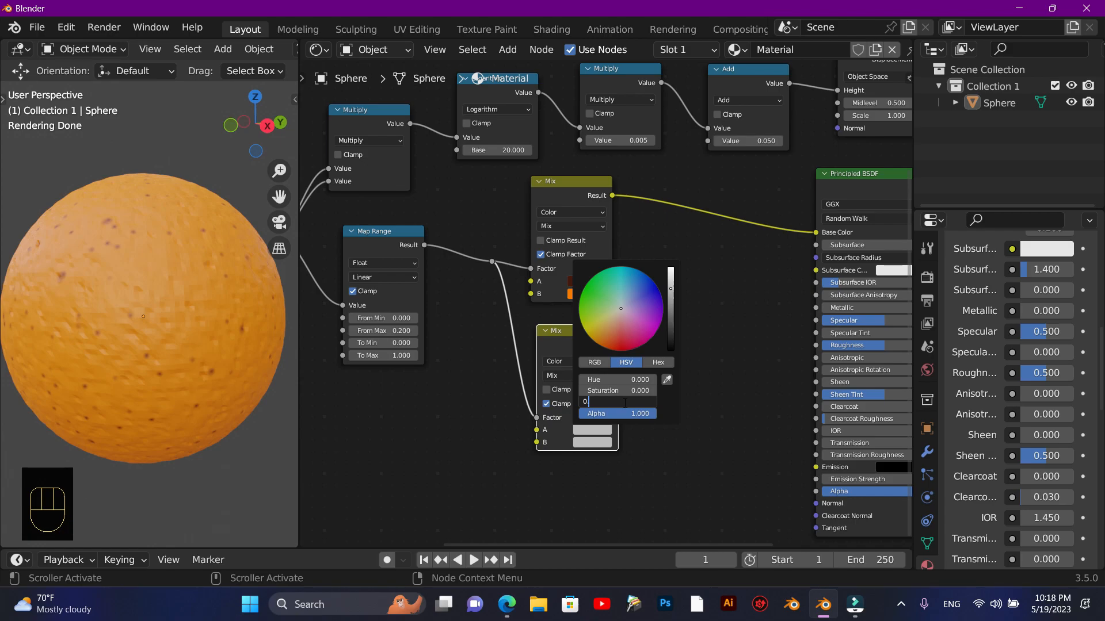
text(00)
click(714, 416)
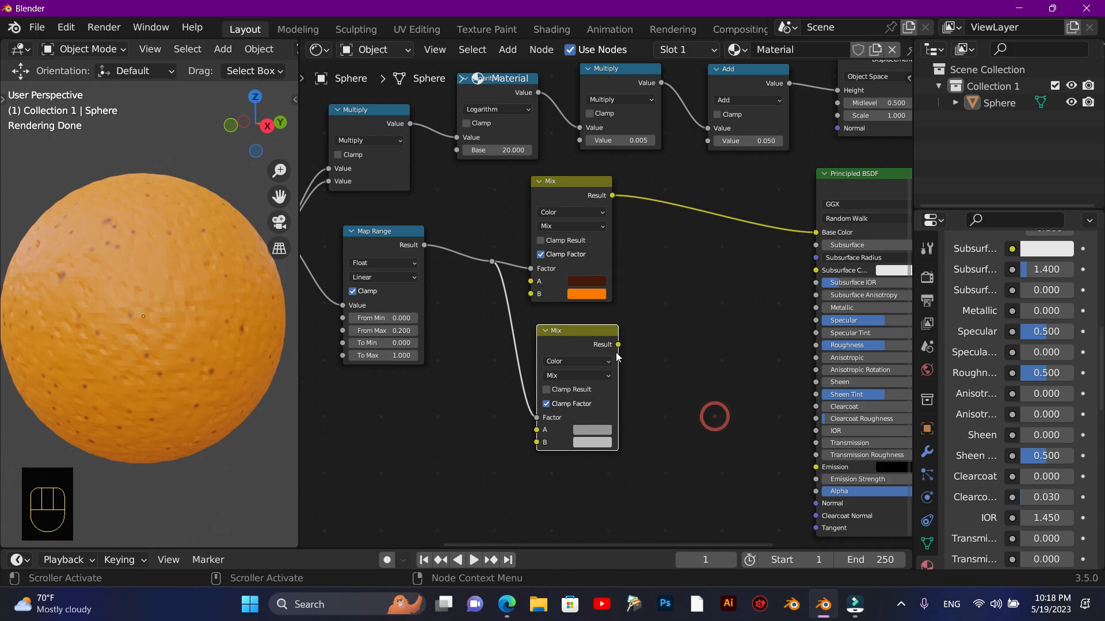
Link the lower Mix node's Result to the Principled BSDF's Subsurface IOR and set the Subsurface Color to bright yellow
click(617, 344)
drag(617, 344, 816, 270)
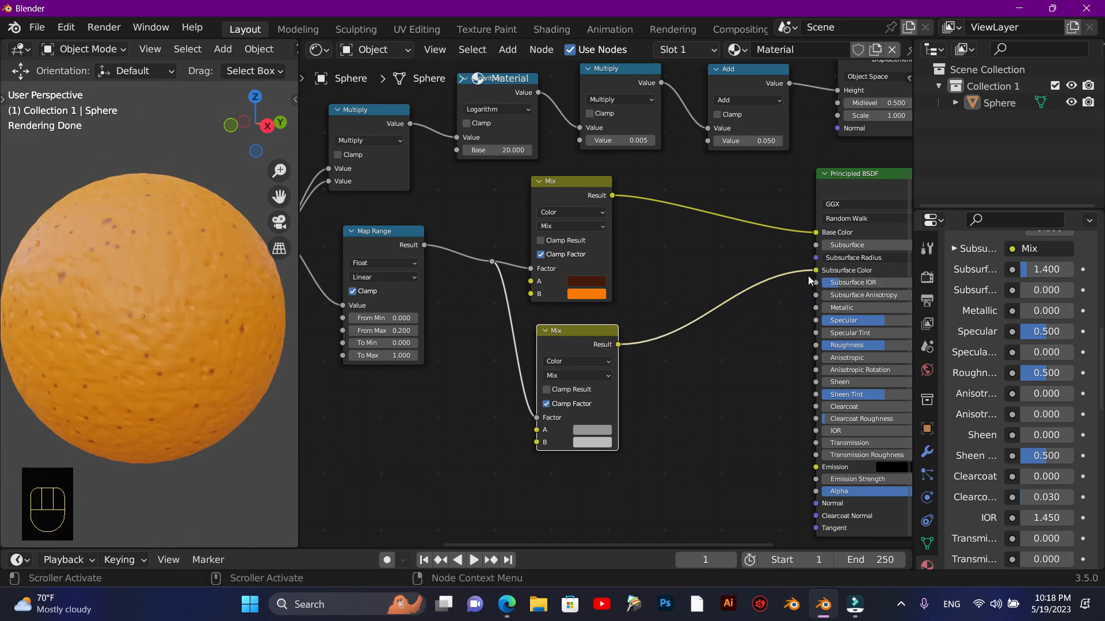
mouse_move(813, 270)
mouse_down()
mouse_move(782, 278)
mouse_move(816, 282)
mouse_up()
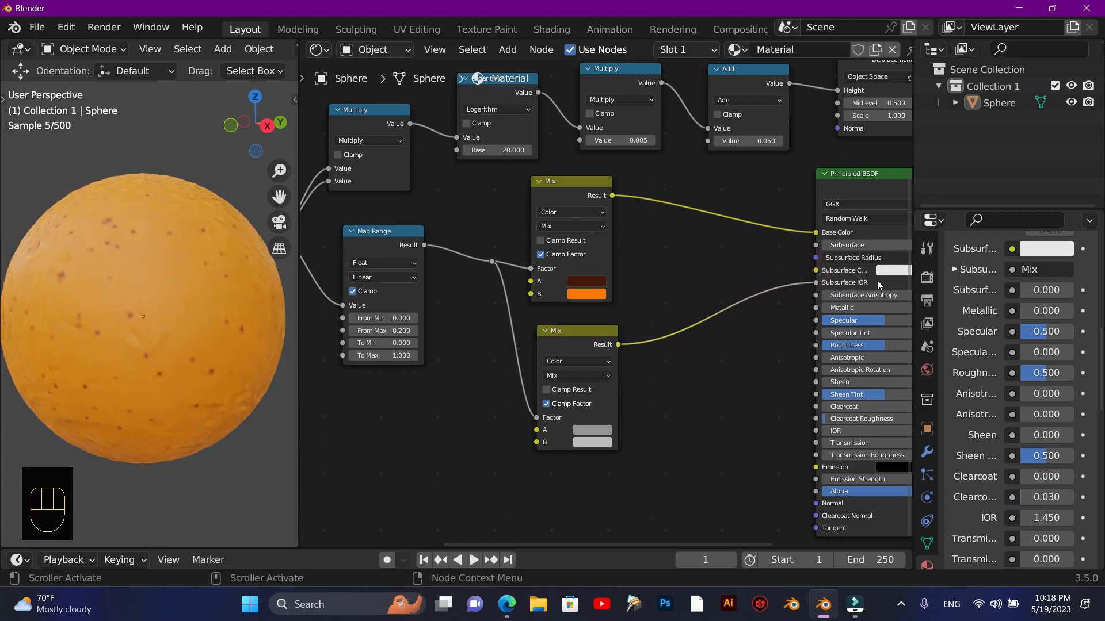
click(888, 271)
mouse_move(908, 173)
mouse_down()
mouse_move(899, 183)
mouse_move(890, 172)
mouse_up()
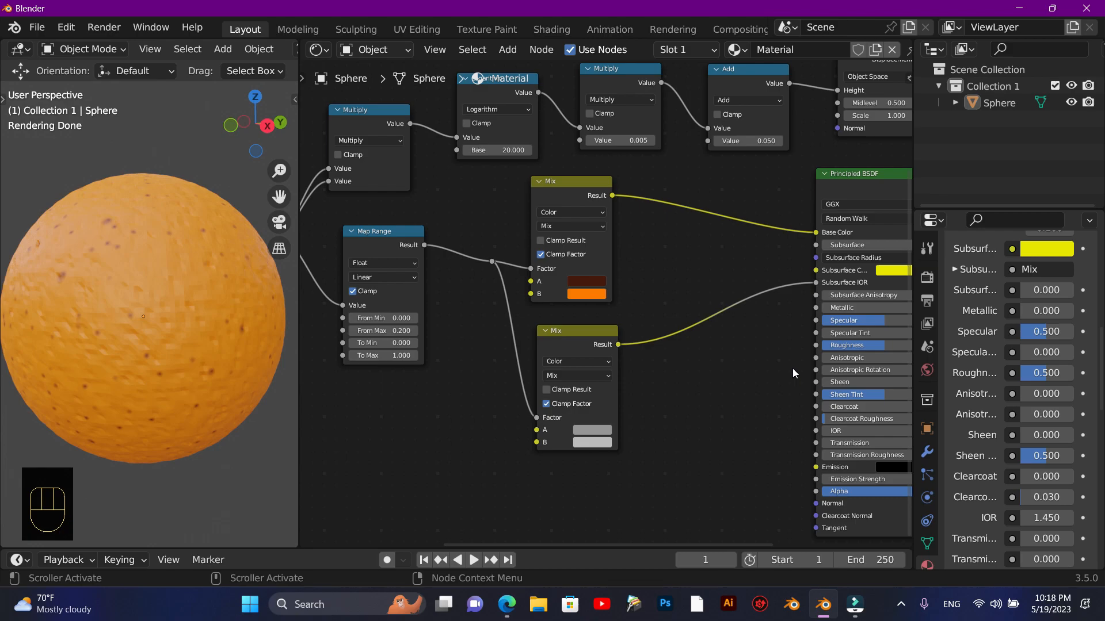
Move the lower Mix node's link from Subsurface IOR to the Principled BSDF's Subsurface input
click(585, 332)
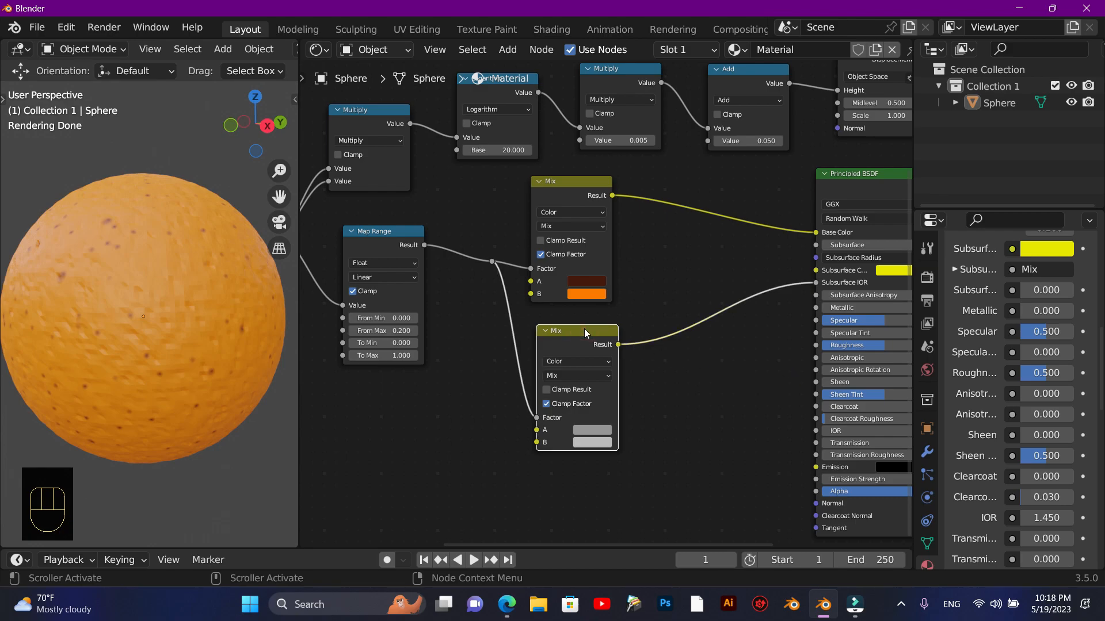
middle_drag(584, 329, 493, 333)
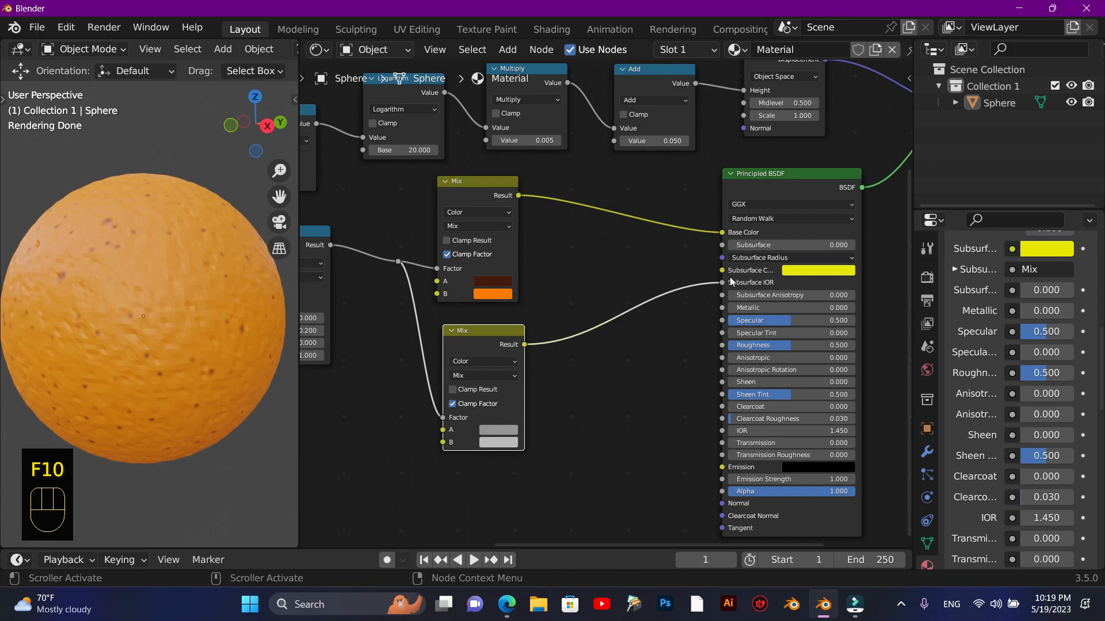
drag(721, 283, 722, 246)
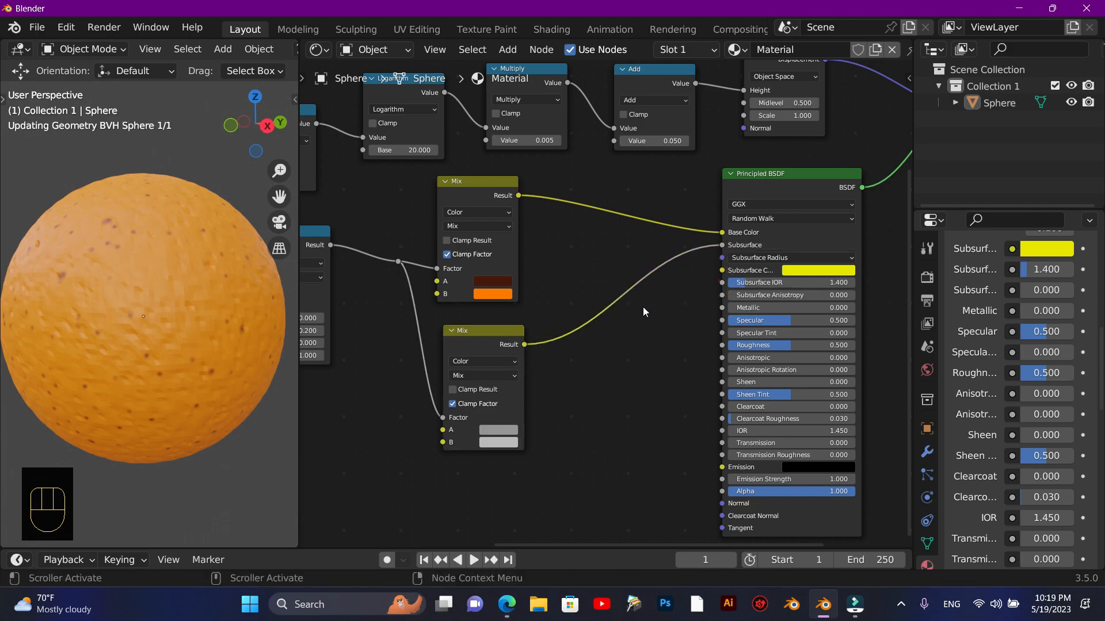
Shift the Subsurface Color to a golden yellow with saturation 1.000 and value 0.800
click(828, 269)
drag(807, 179, 794, 172)
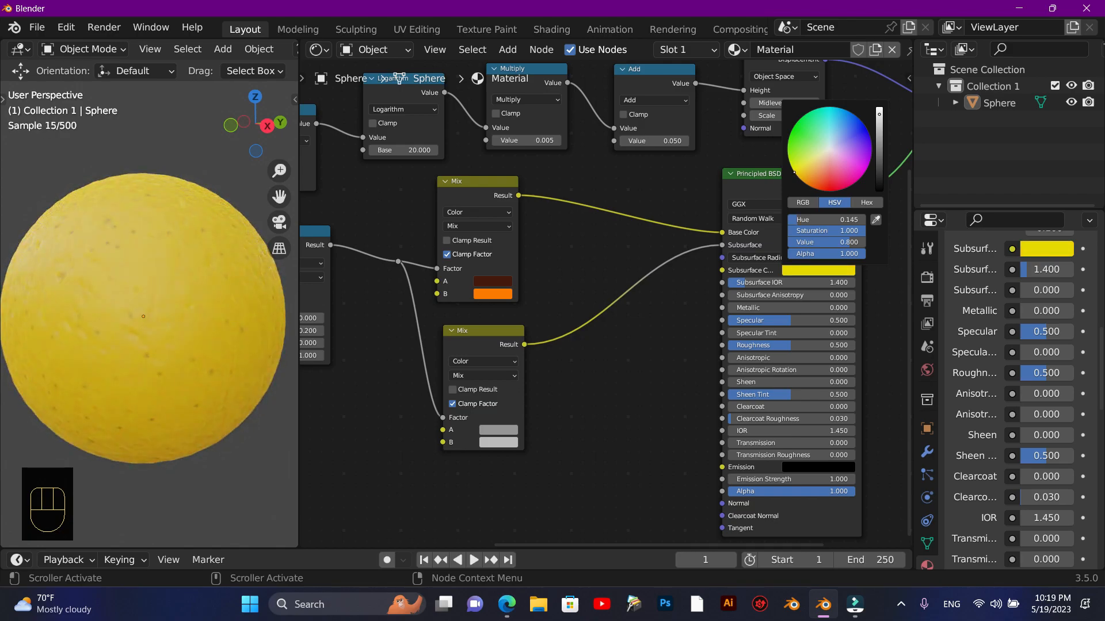
drag(795, 172, 794, 173)
drag(795, 174, 795, 174)
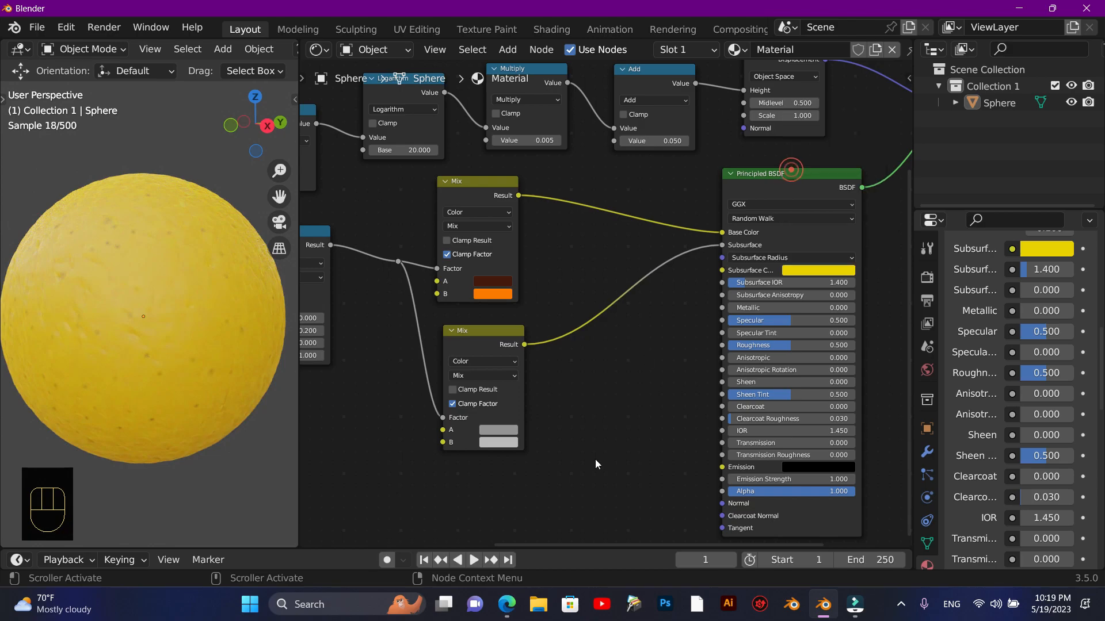
Darken the lower Mix node's A color to a dark grey to reduce the subsurface effect in the pores
click(503, 430)
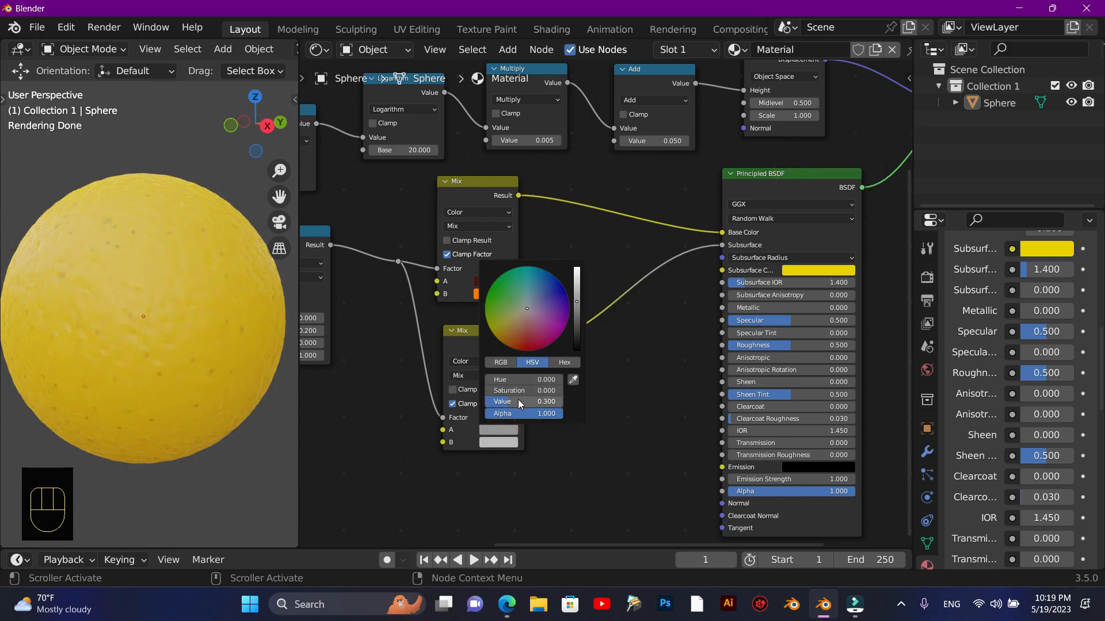
mouse_move(516, 401)
mouse_down()
mouse_move(530, 401)
mouse_move(492, 401)
mouse_move(516, 399)
mouse_up()
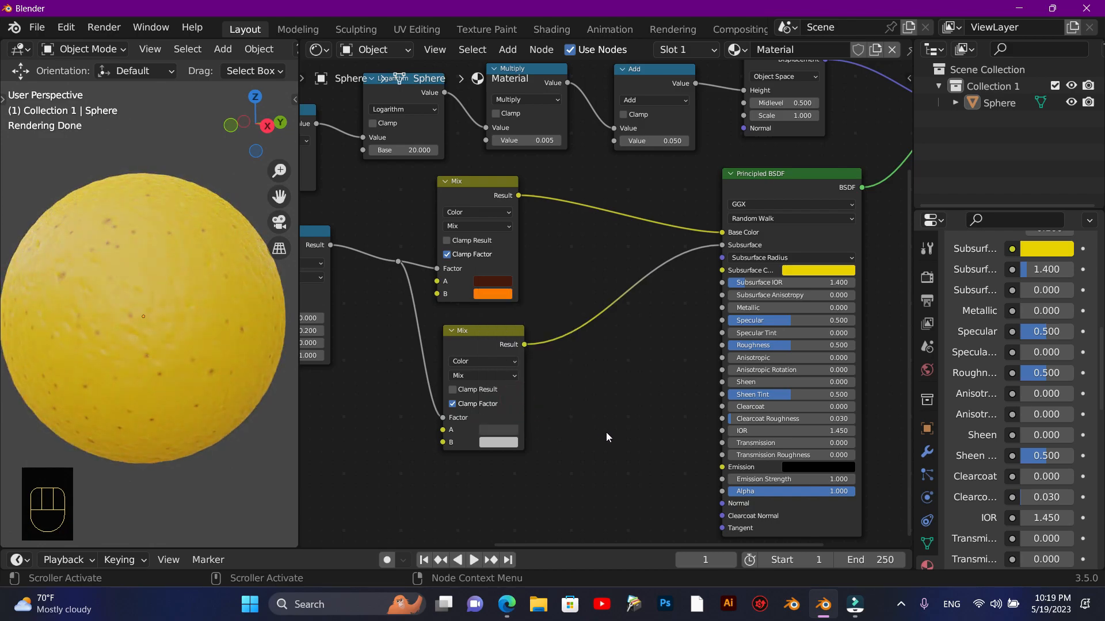
click(474, 334)
key(F10)
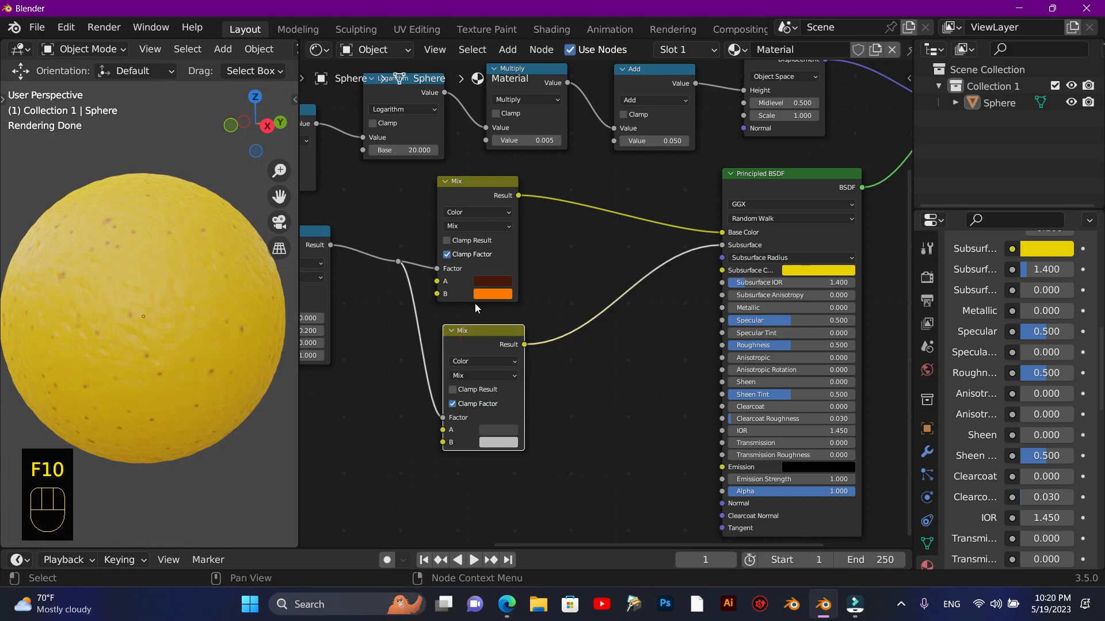
Set the Principled BSDF's Roughness to 0.3
click(792, 342)
text(0.3)
key(Return)
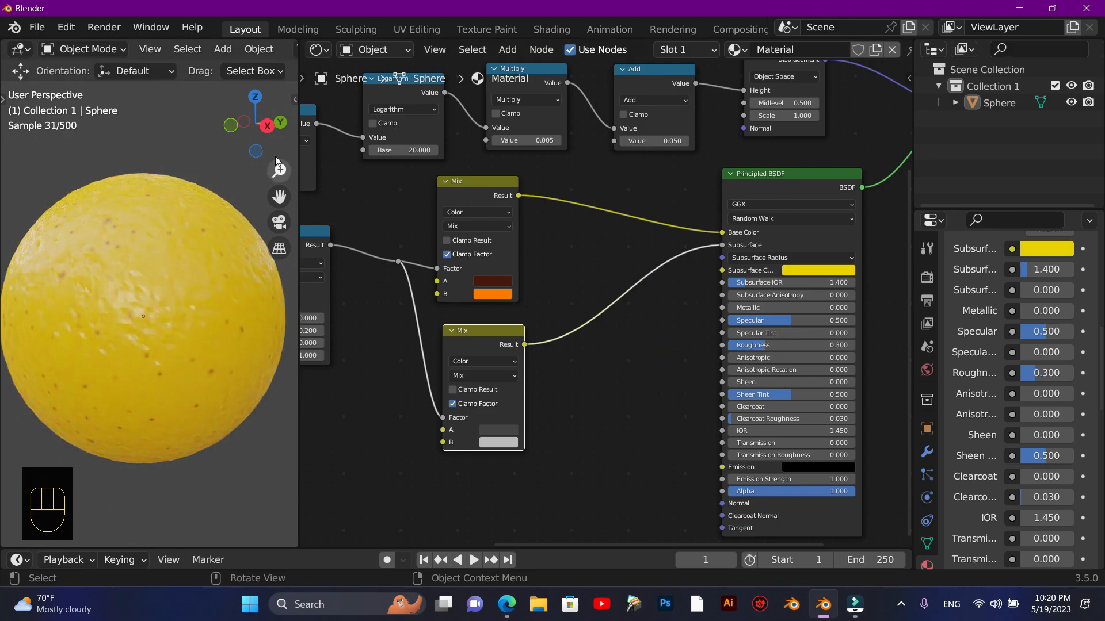
Examine the finished peel material on the sphere from several angles and distances, along with the full node tree
drag(255, 127, 290, 129)
click(777, 198)
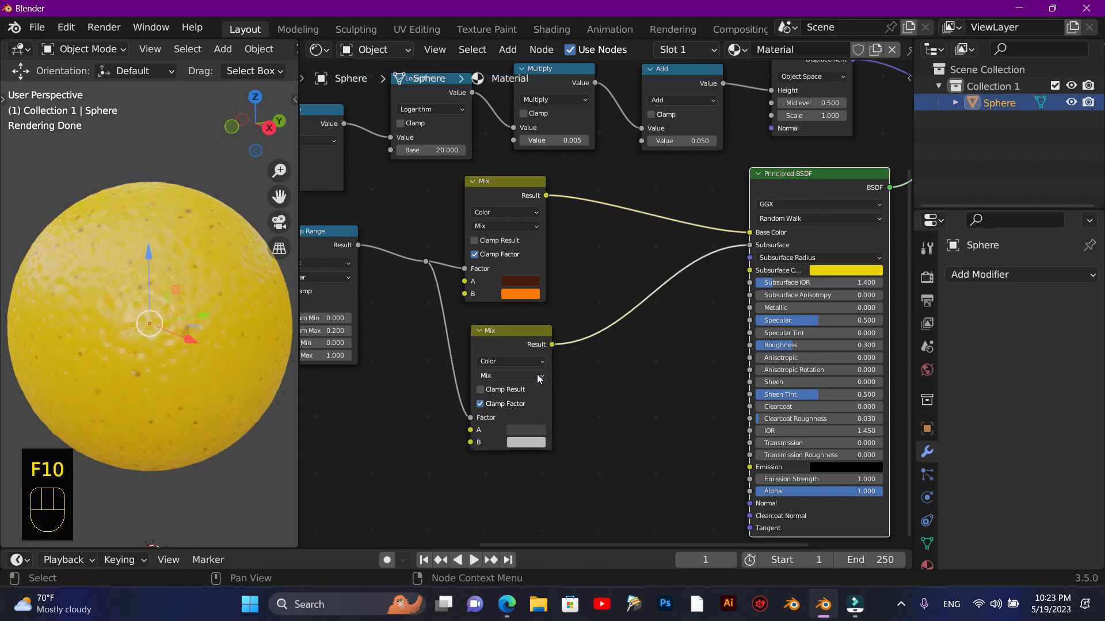
scroll(538, 377, down, 4)
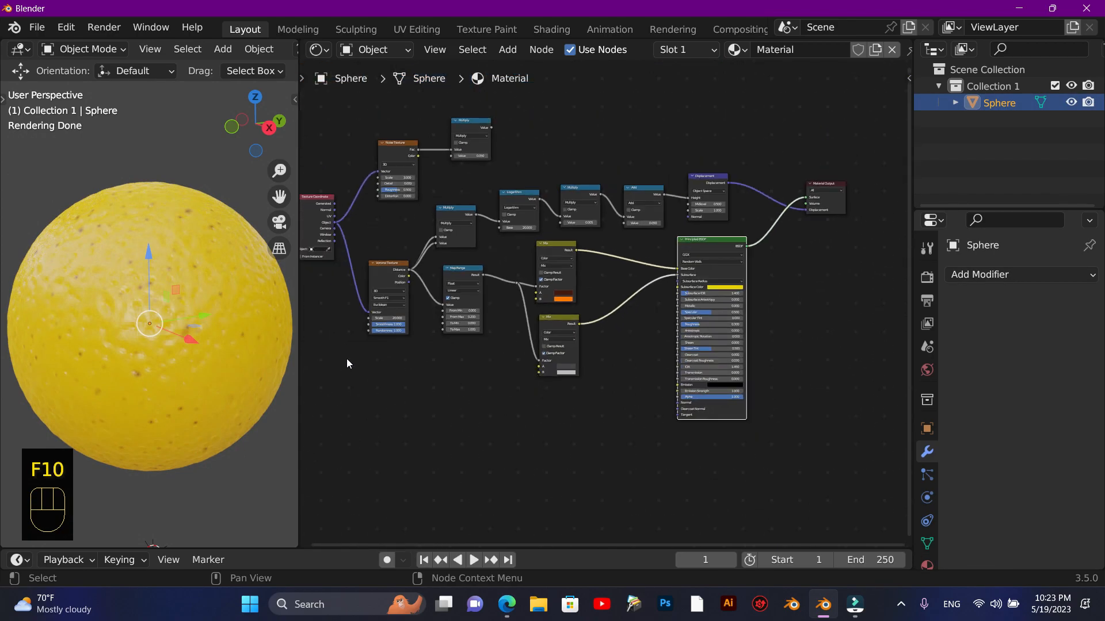
drag(254, 122, 252, 146)
scroll(147, 357, up, 1)
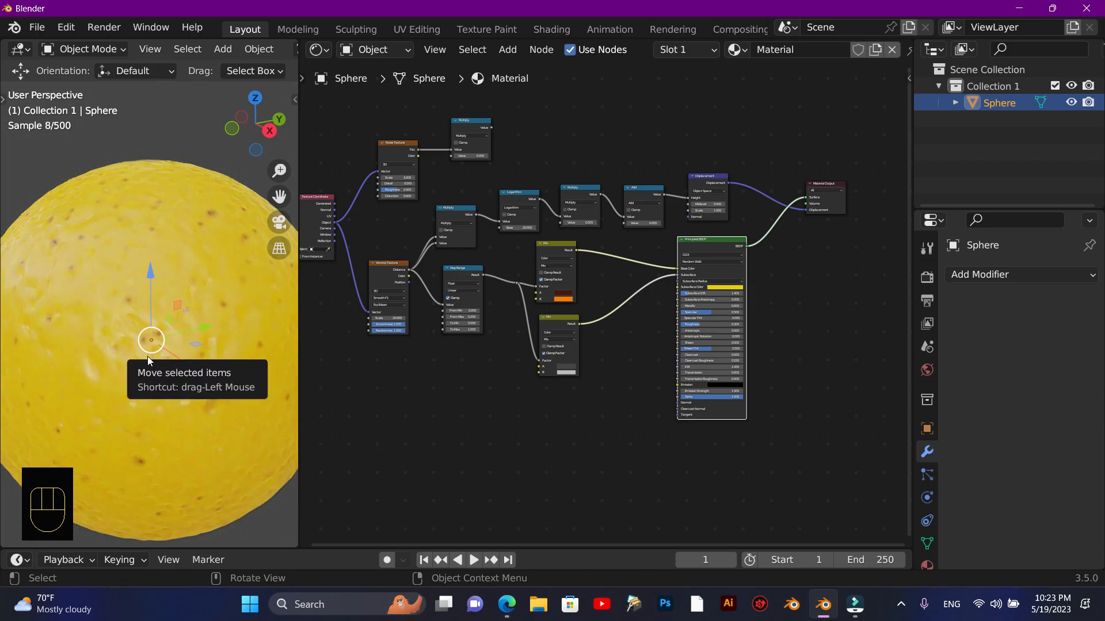
scroll(148, 358, up, 1)
scroll(148, 357, down, 3)
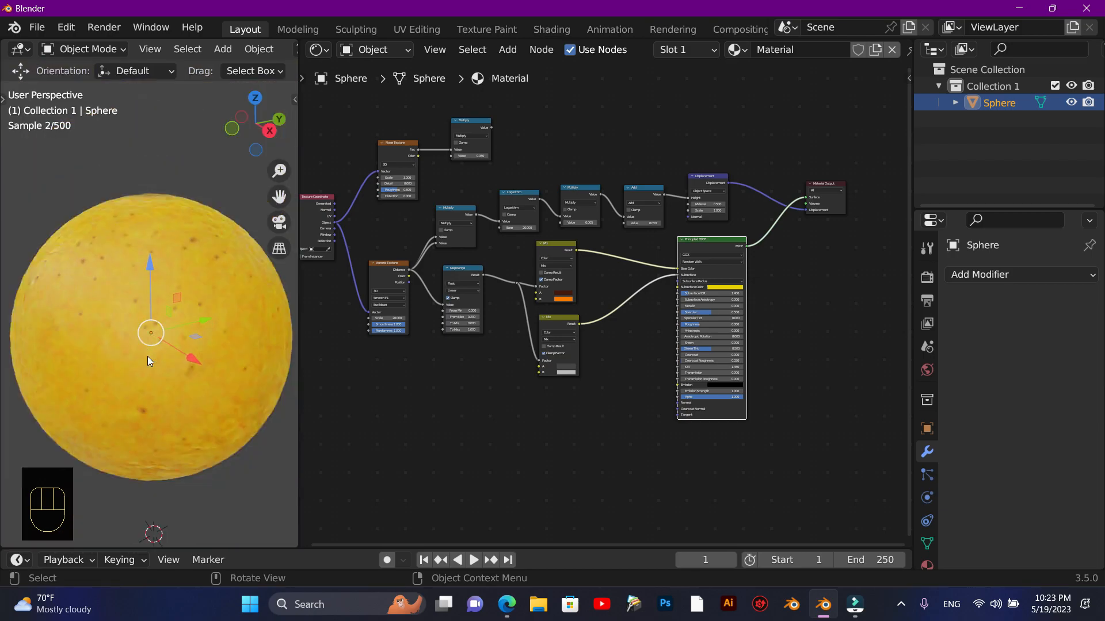
drag(275, 143, 240, 148)
drag(279, 197, 336, 184)
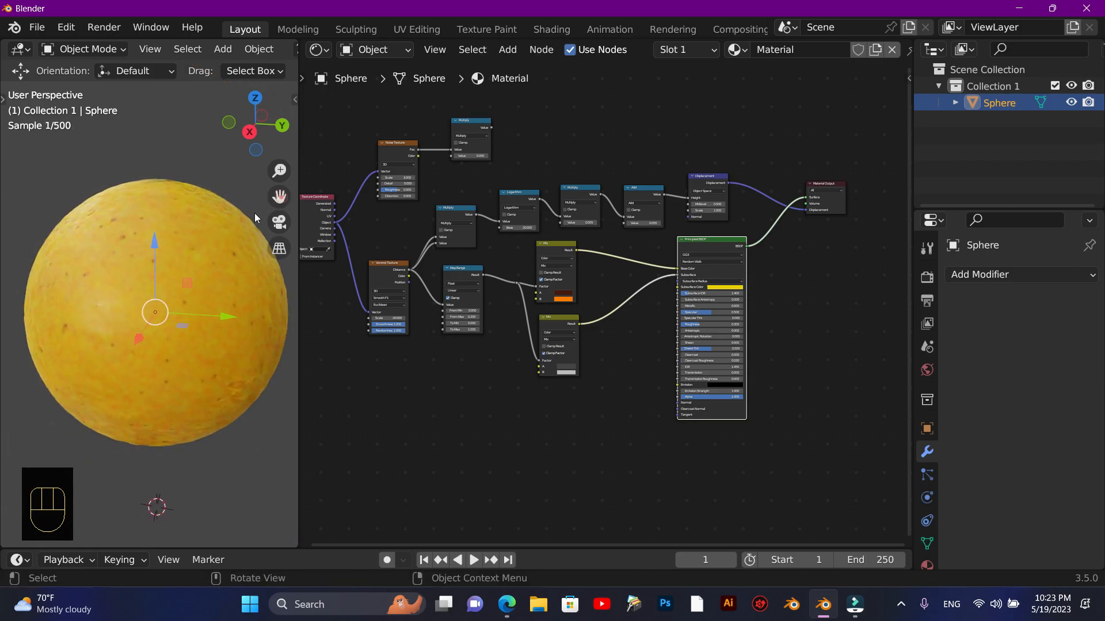
scroll(209, 271, up, 1)
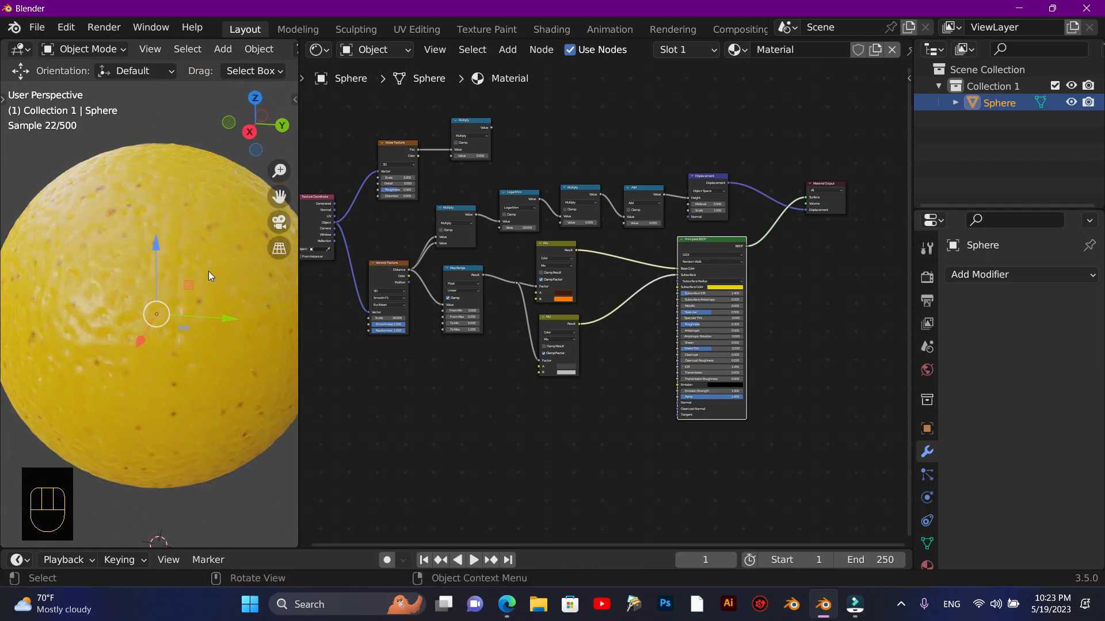
Widen the node editor and examine the complete peel material node tree
scroll(208, 271, down, 1)
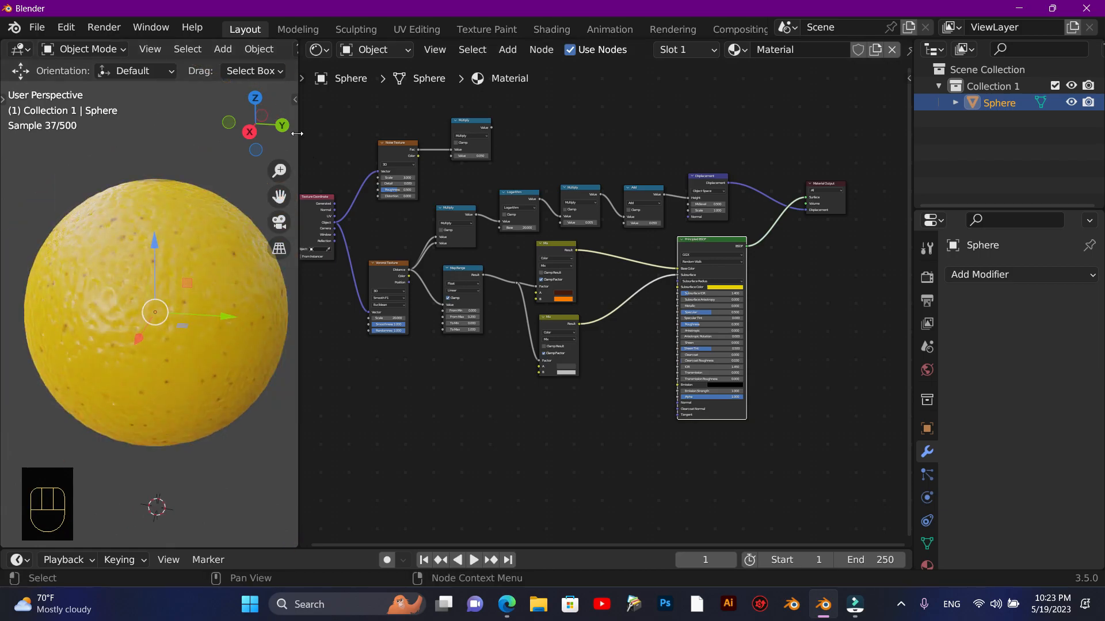
drag(297, 173, 116, 119)
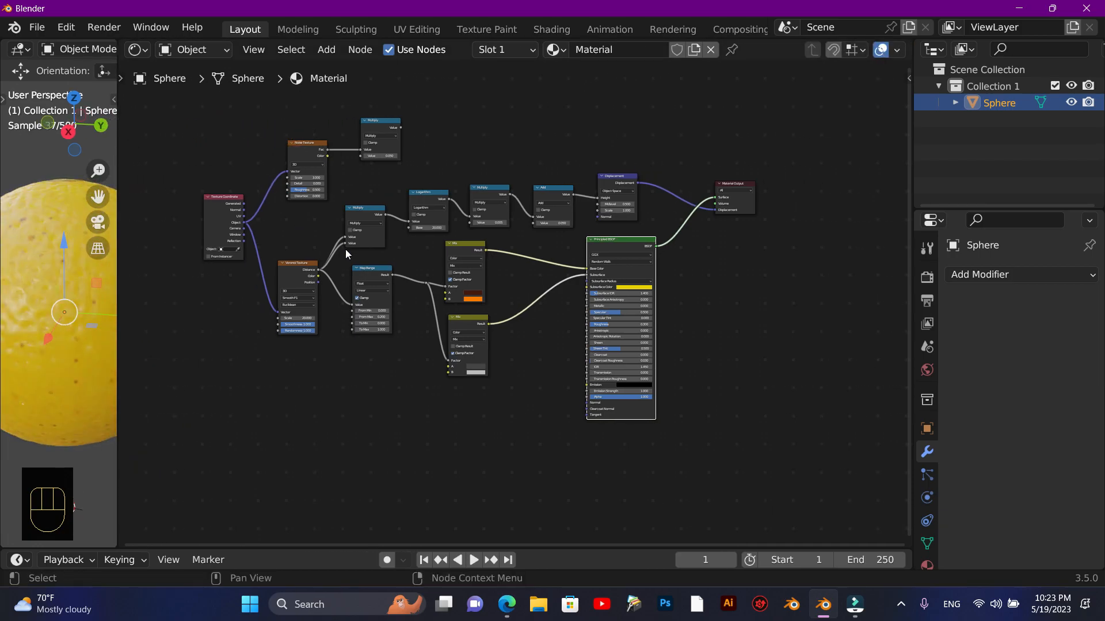
scroll(345, 254, up, 1)
drag(662, 543, 616, 545)
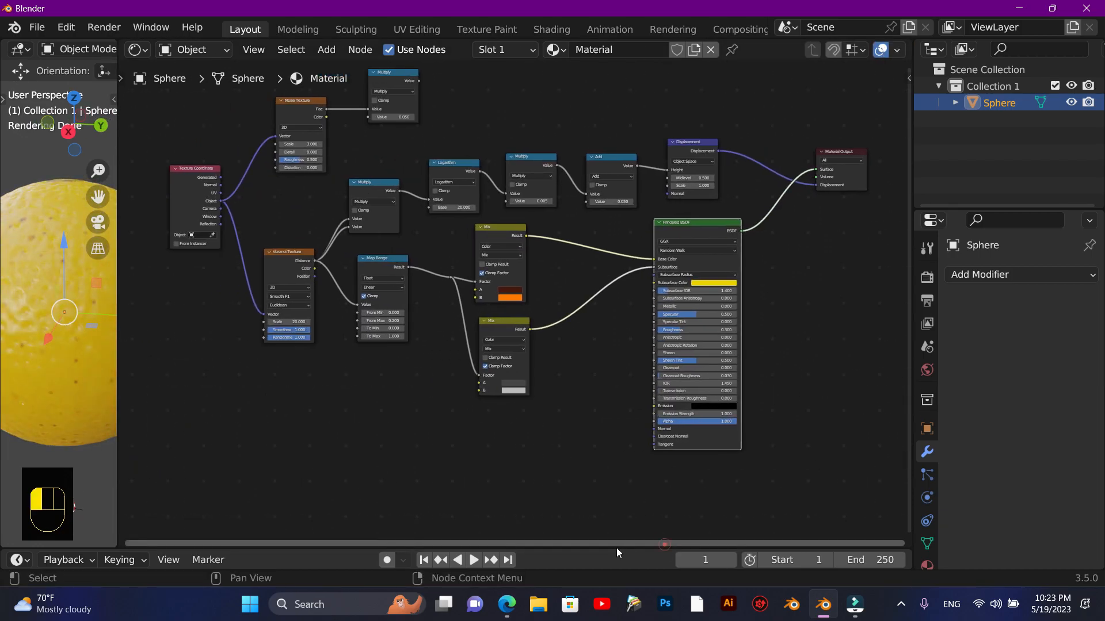
drag(908, 290, 907, 230)
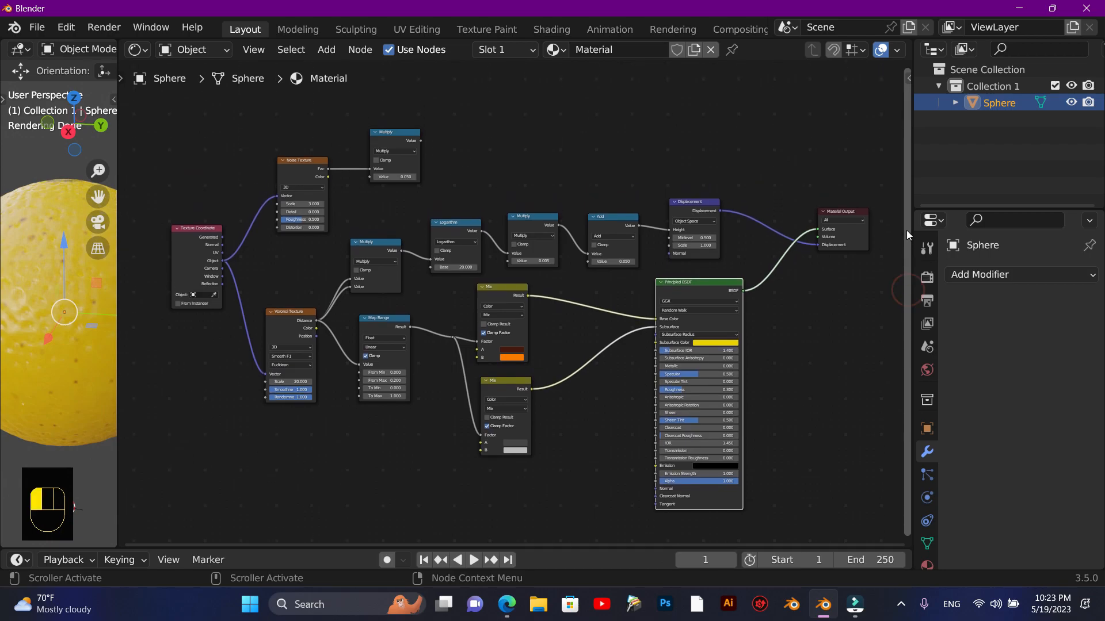
scroll(813, 249, up, 1)
scroll(814, 248, down, 1)
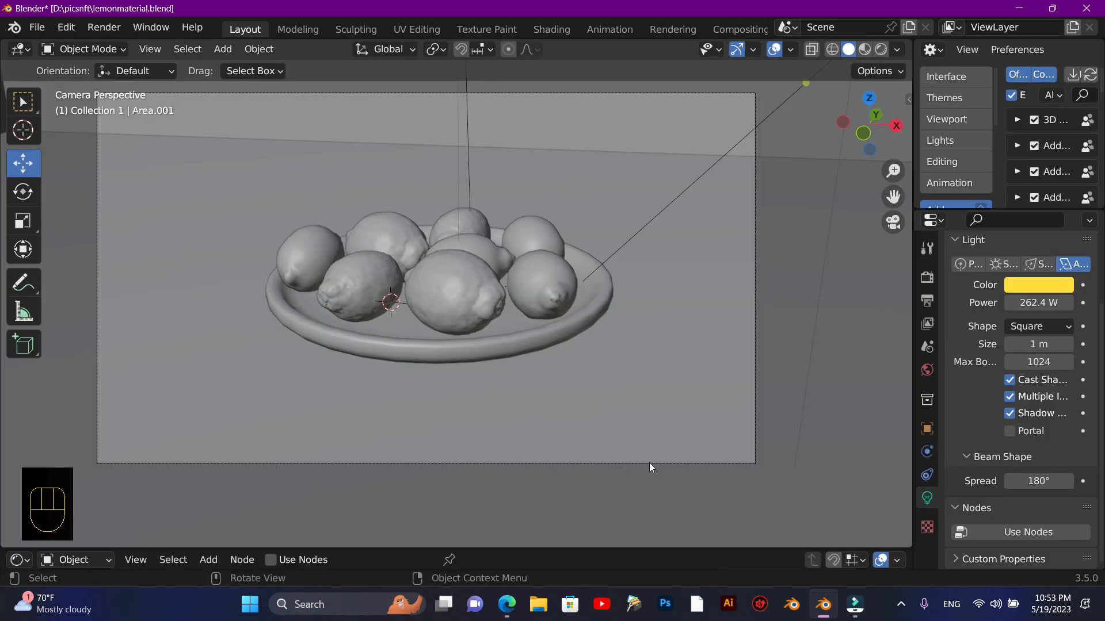
Add a text object to the lemon plate scene and change its text to "DAMON ACADEMY"
key(shift+a)
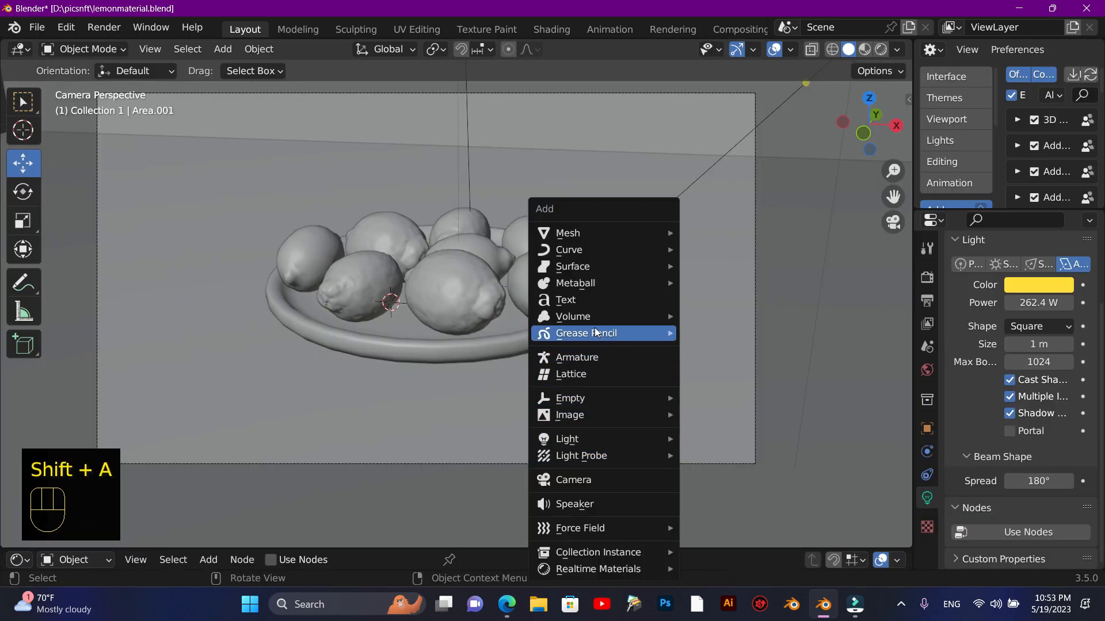
click(589, 301)
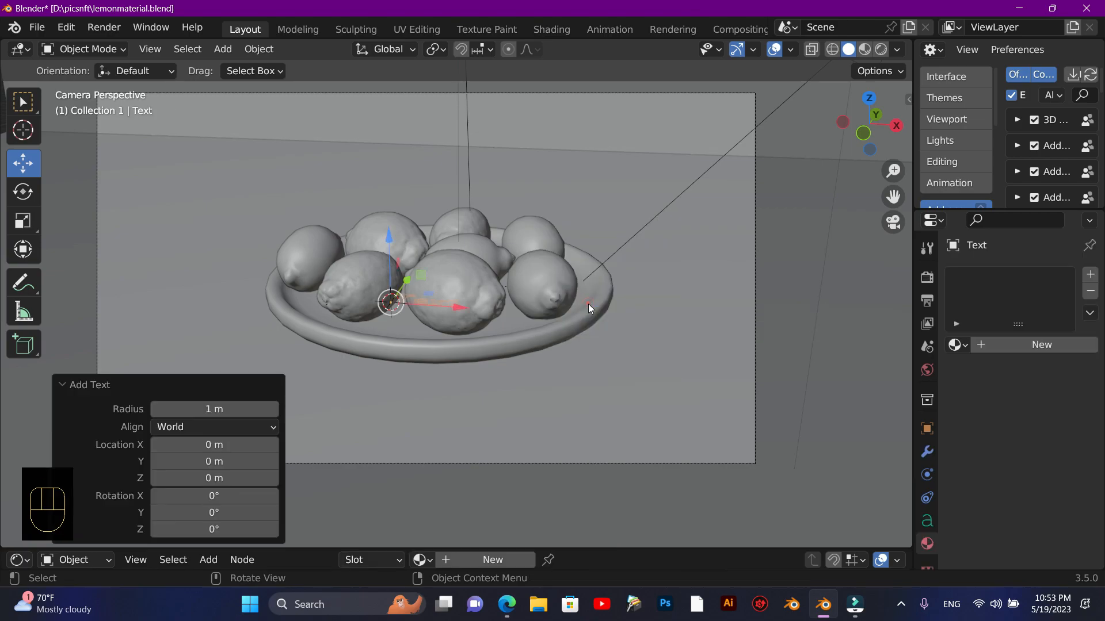
key(Tab)
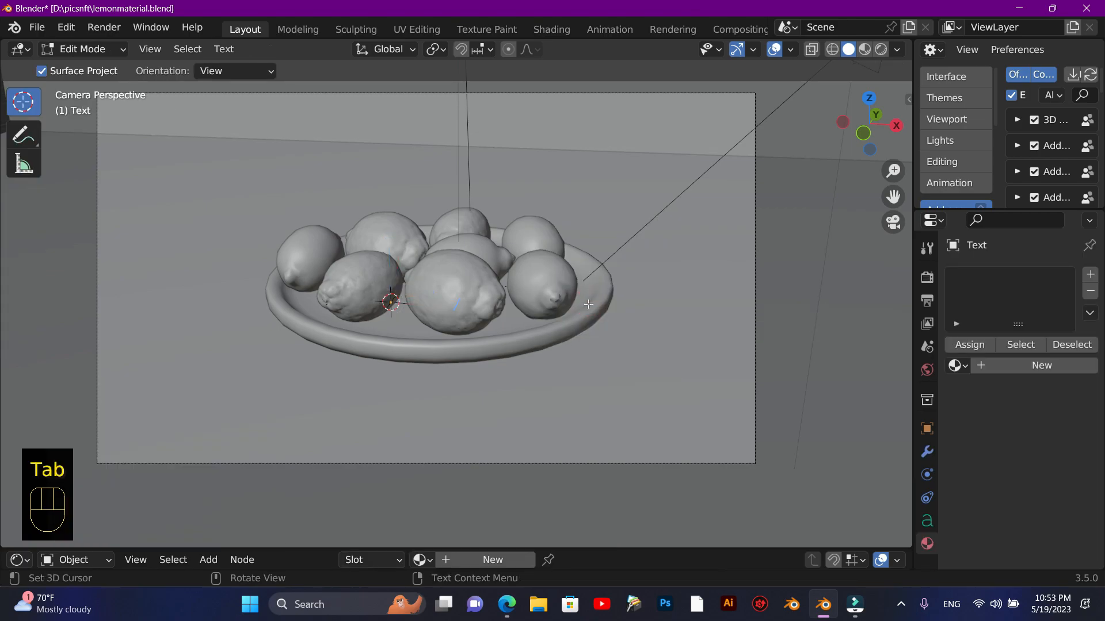
key(BackSpace)
key(BackSpace)
key(BackSpace)
key(shift)
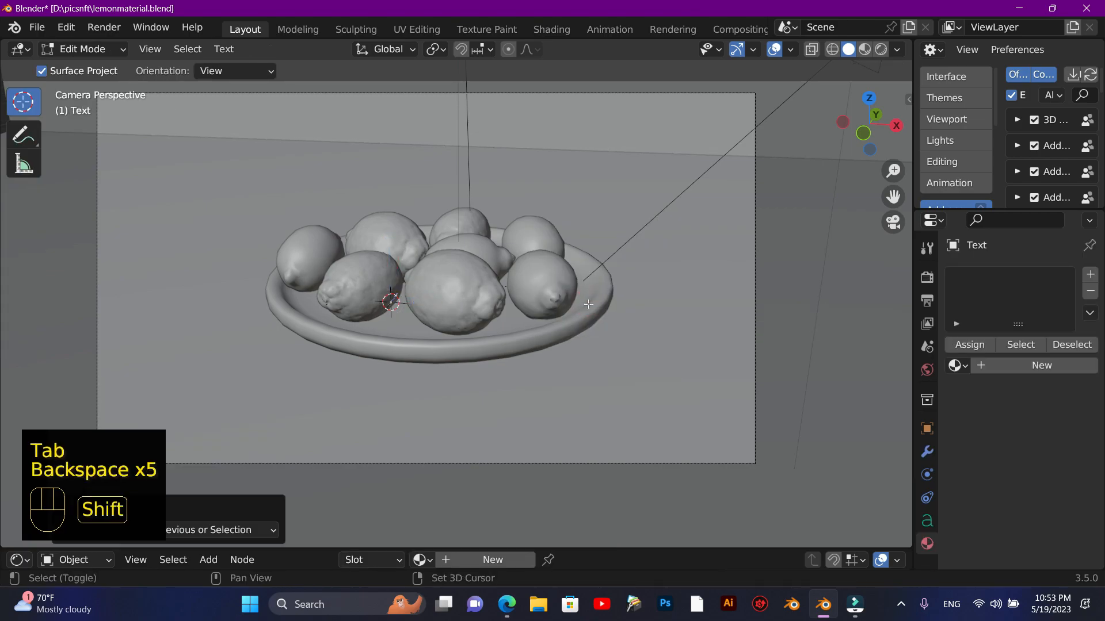
text(DAMON)
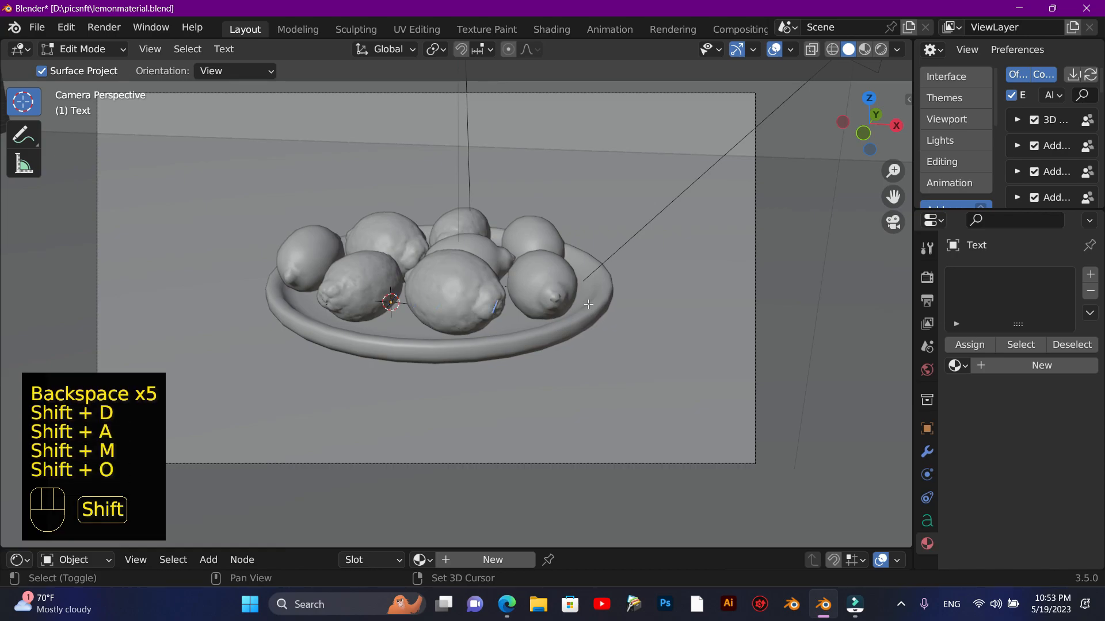
text( ACADE)
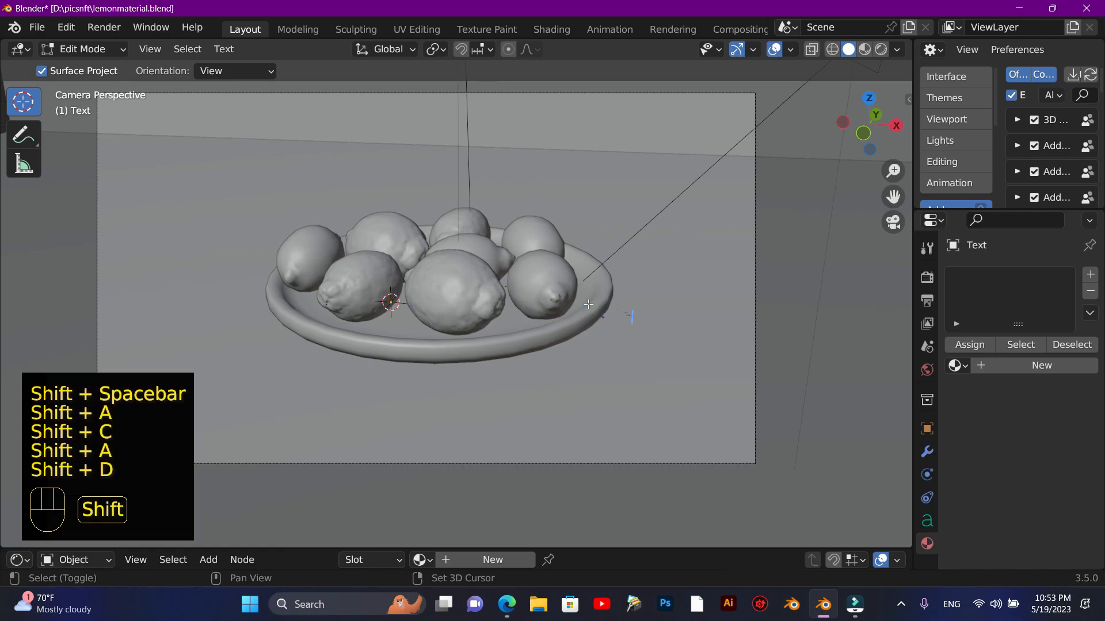
text(MY)
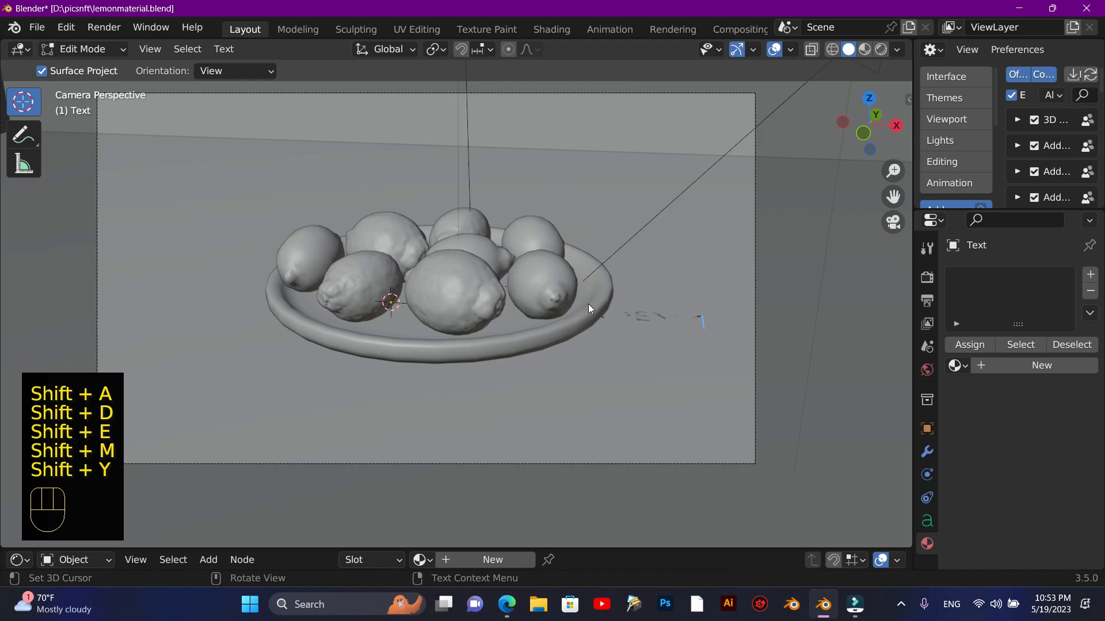
key(Tab)
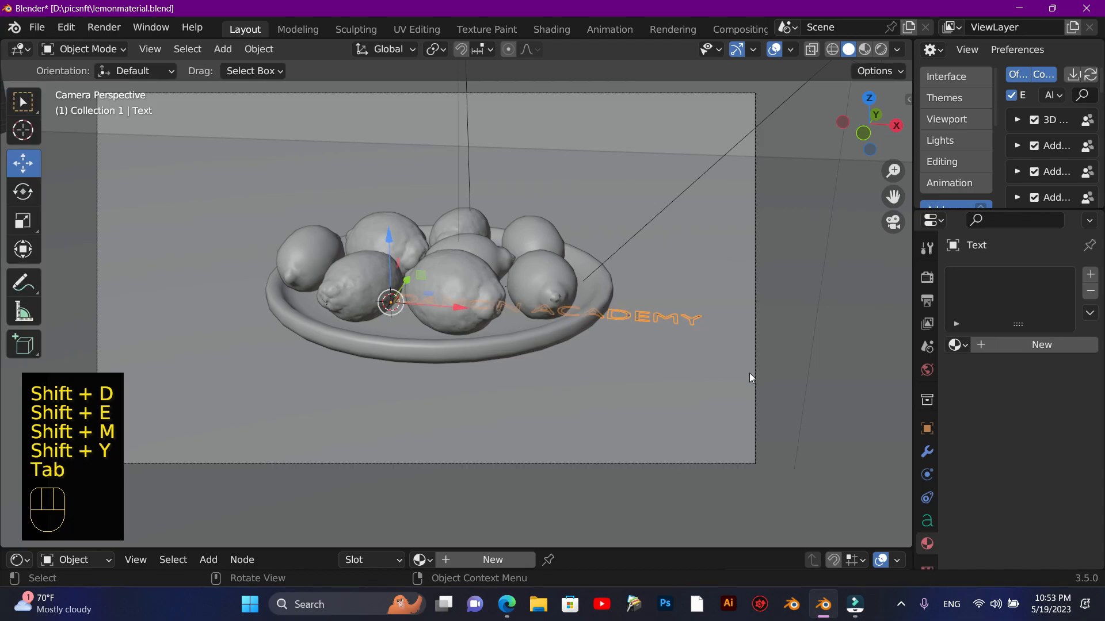
Set the text's preview and render resolution to 64 and rotate it 90° about the global X axis
click(926, 520)
drag(1036, 325, 1102, 392)
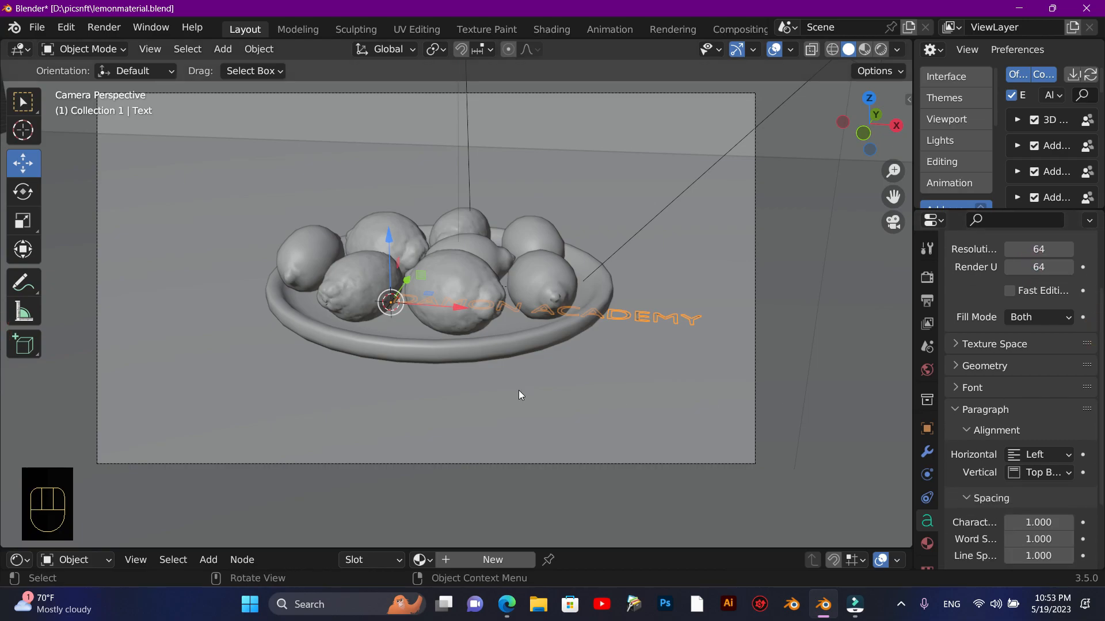
text(rx90)
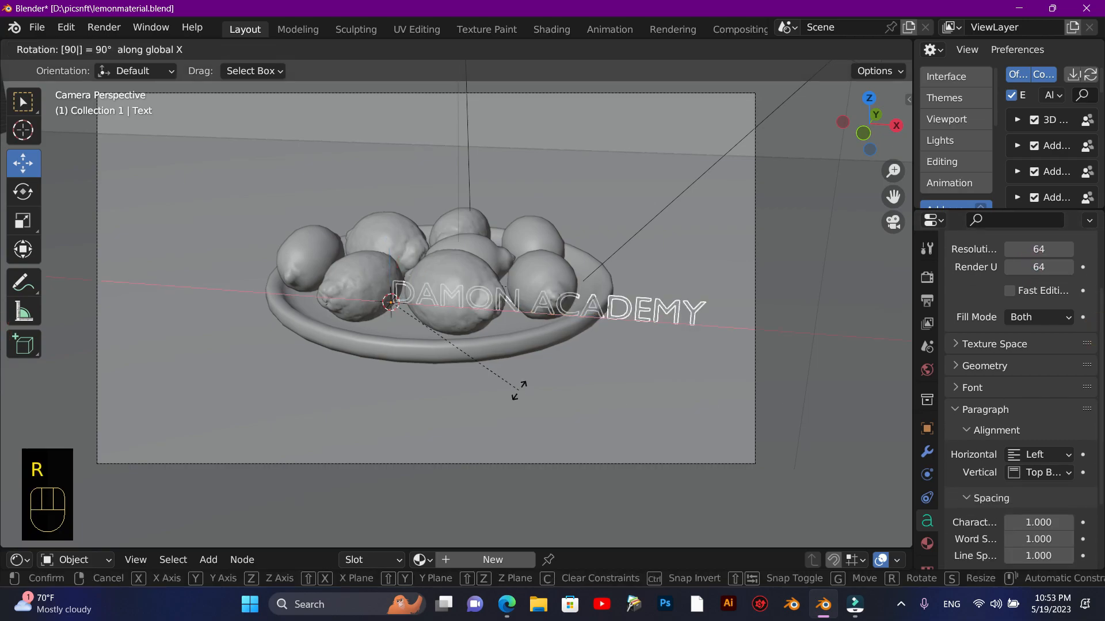
key(Return)
Move the text about -5.89 m along Y to the front of the plate and rotate it to face the camera
drag(397, 287, 329, 381)
click(23, 192)
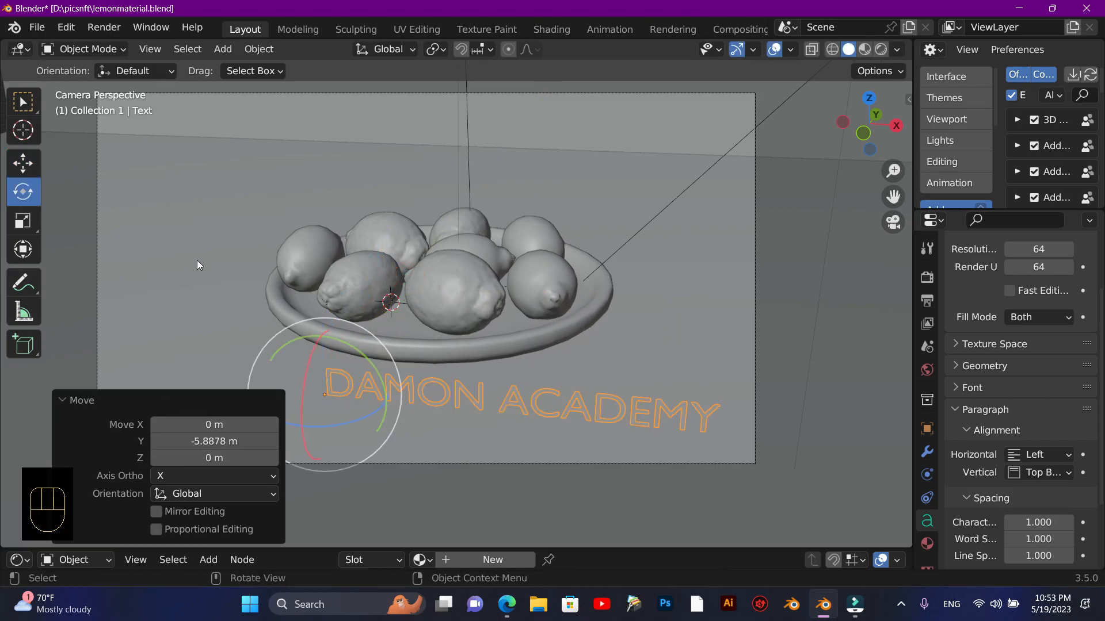
drag(361, 416, 270, 398)
key(ctrl+z)
click(23, 171)
drag(260, 357, 319, 395)
key(ctrl+z)
key(ctrl+z)
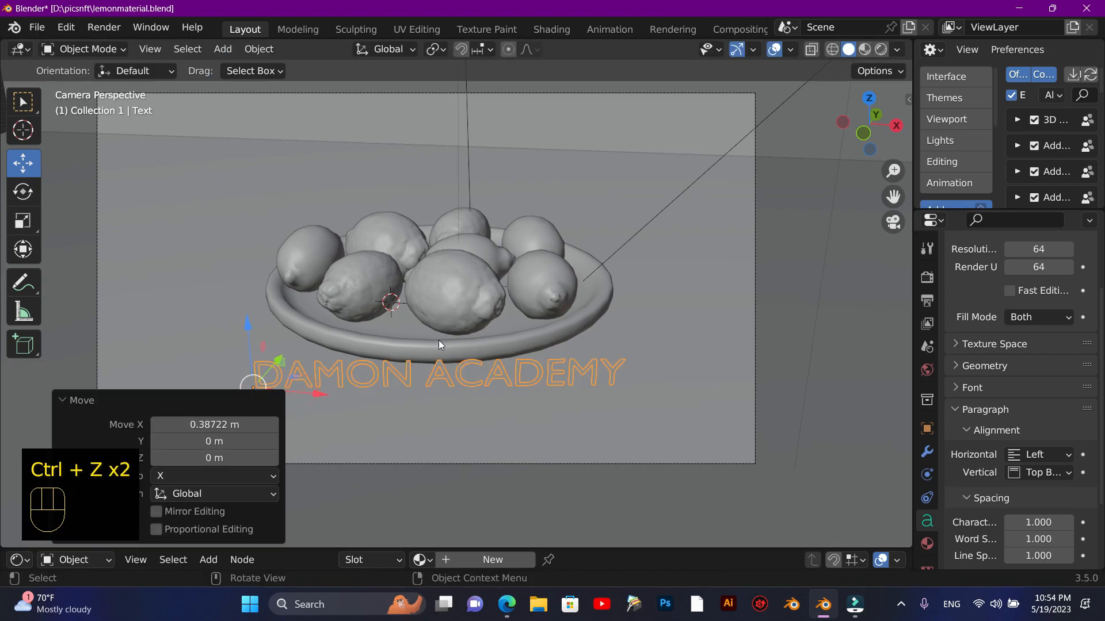
Raise the text slightly, switch the transform orientation to Local and move the text about 2.2 m along its local Z
drag(249, 324, 241, 302)
drag(277, 345, 270, 366)
key(ctrl+z)
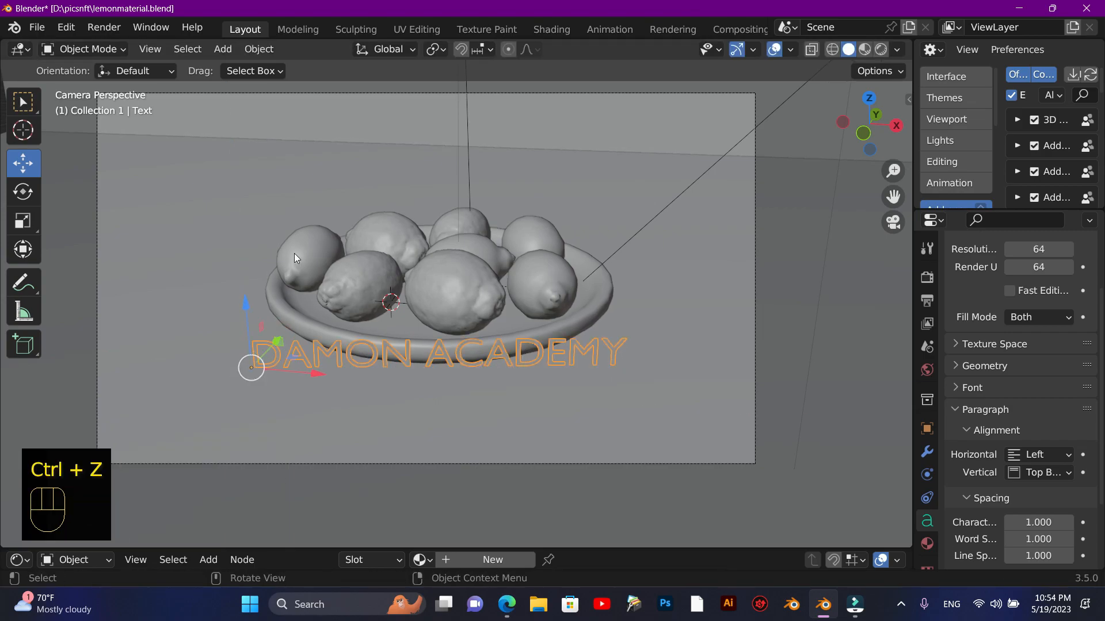
click(394, 53)
click(388, 120)
drag(242, 399, 236, 444)
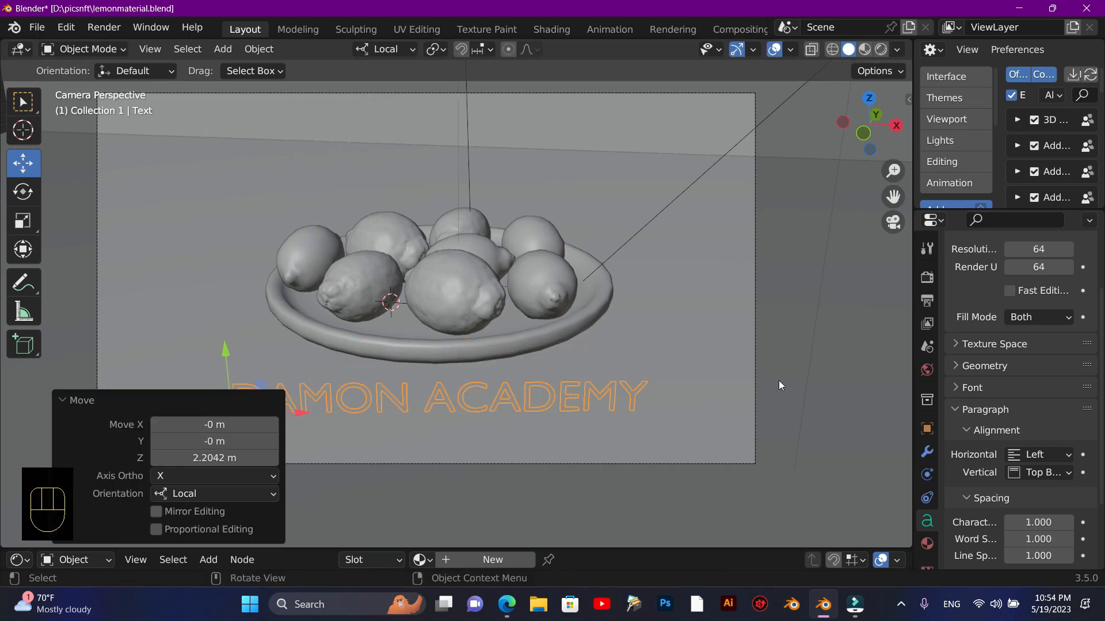
Fine-tune the text's position below the plate, finishing with about -0.56 m along local Z and 0.24 m along local X
drag(224, 359, 249, 375)
drag(252, 374, 251, 369)
click(418, 430)
click(296, 430)
drag(231, 466, 229, 453)
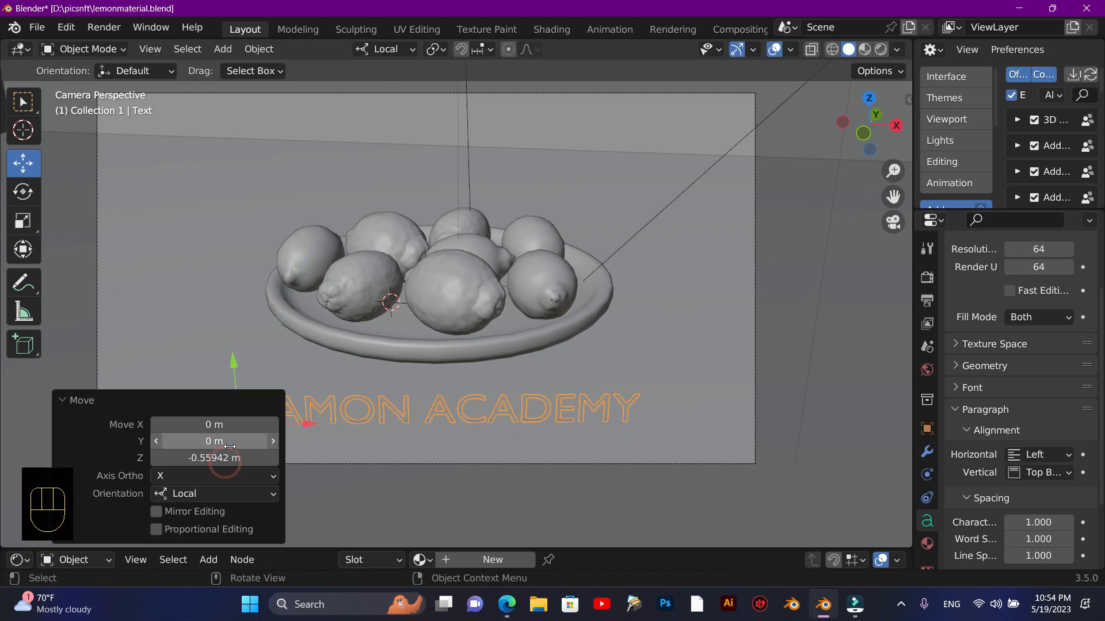
drag(316, 427, 325, 423)
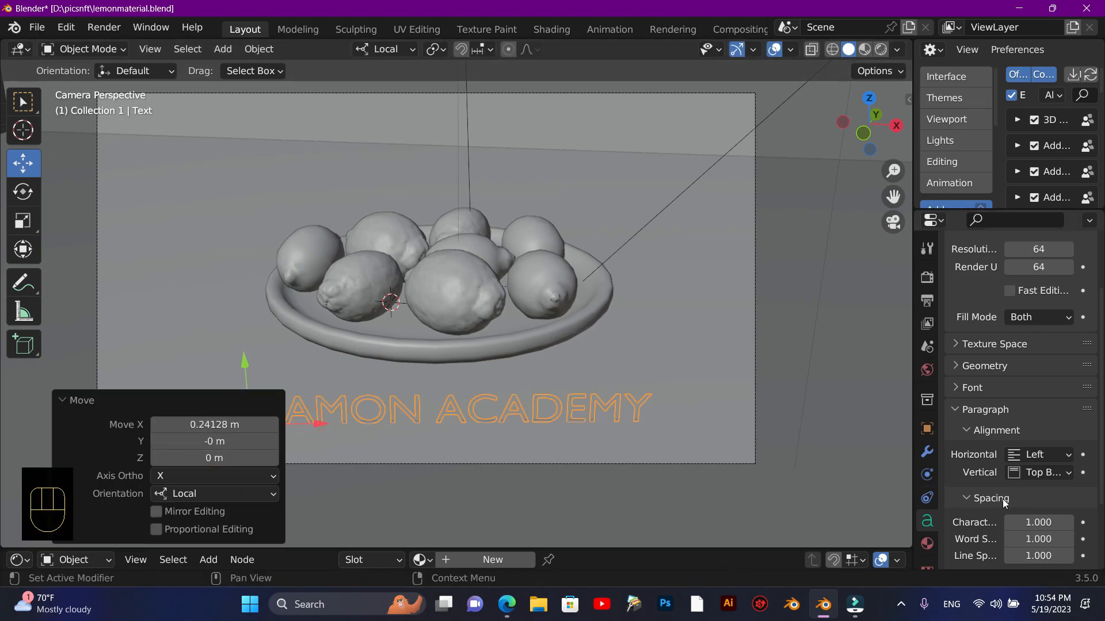
Load a heavier regular font for the text from the Windows Fonts folder and extrude the letters by 0.25 m
click(962, 388)
click(1068, 415)
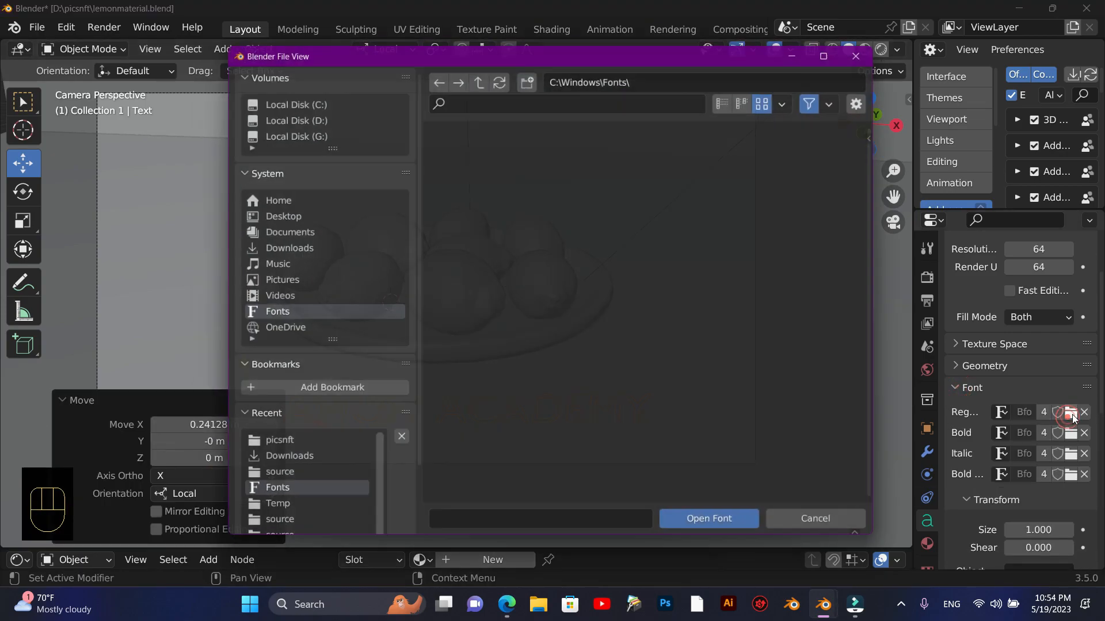
click(523, 328)
double_click(524, 328)
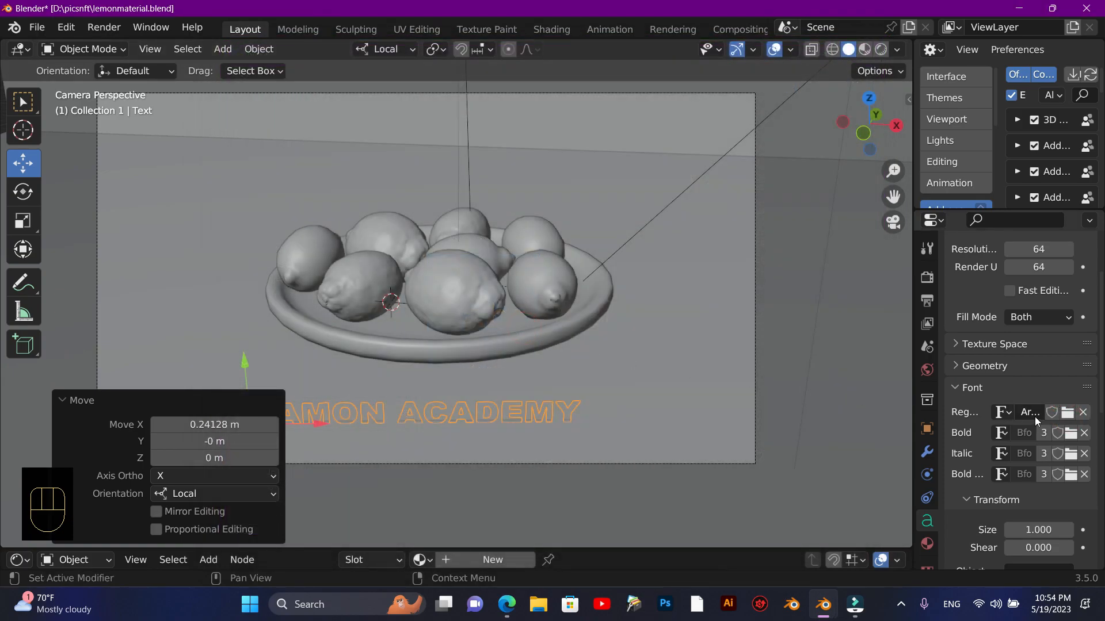
click(982, 365)
drag(1038, 408, 1072, 408)
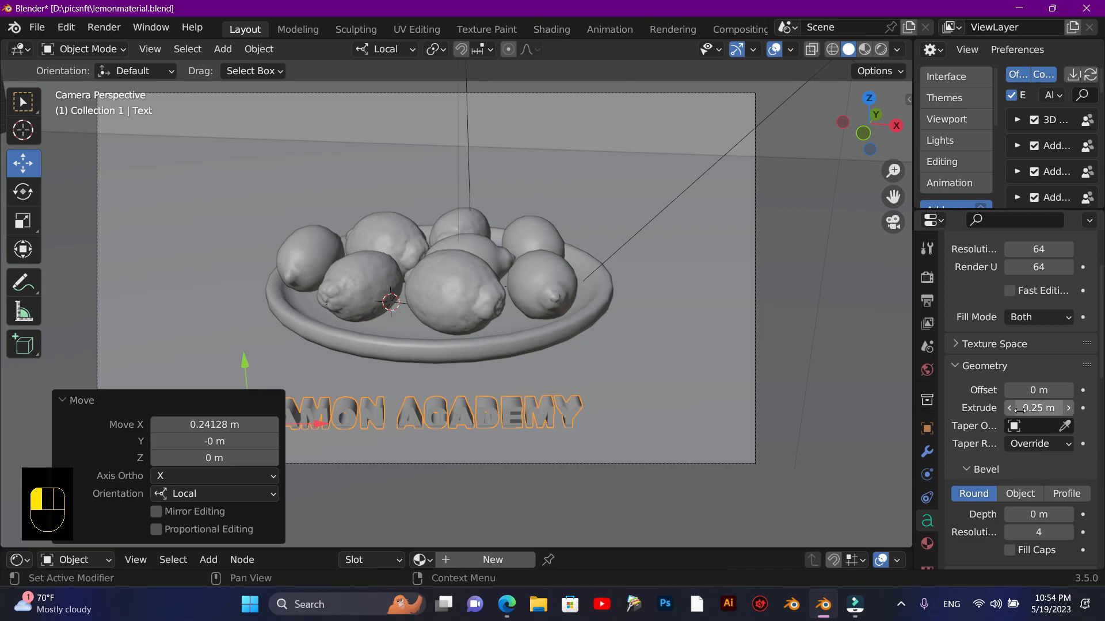
Shift the text about 0.86 m along its local X and scale it up uniformly
key(g)
key(x)
drag(349, 424, 363, 423)
key(s)
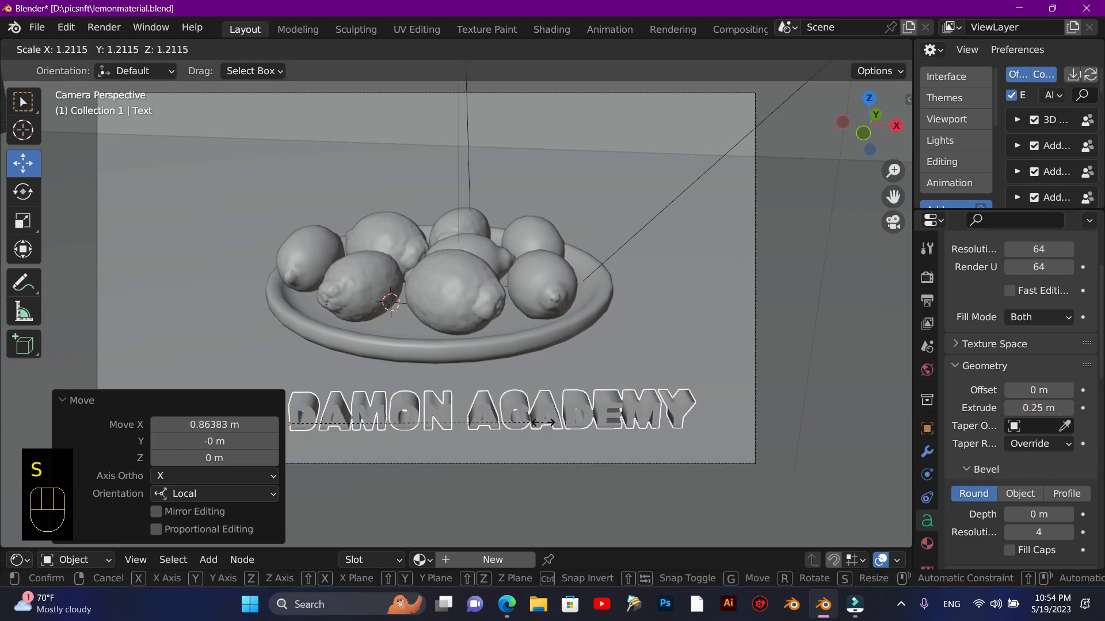
click(572, 421)
Move the text about -1.35 m along local X, scale it by about 1.06 and nudge it closer beneath the plate
drag(361, 424, 296, 420)
key(s)
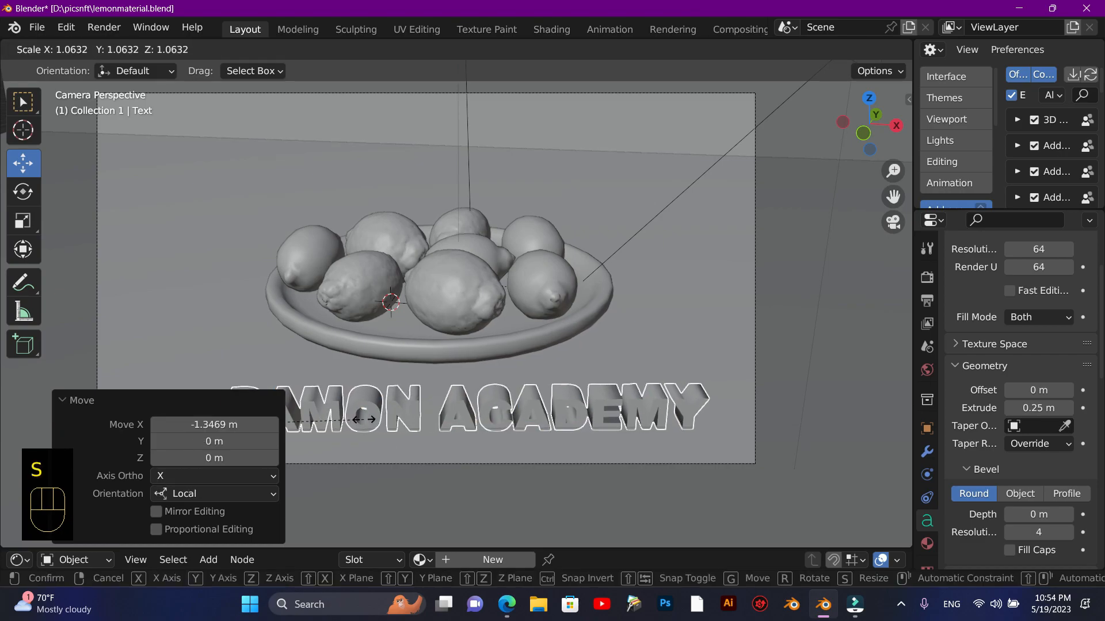
click(363, 419)
drag(303, 425, 289, 427)
click(333, 421)
drag(214, 447, 221, 425)
mouse_move(222, 344)
mouse_down()
mouse_move(229, 350)
mouse_move(223, 342)
mouse_up()
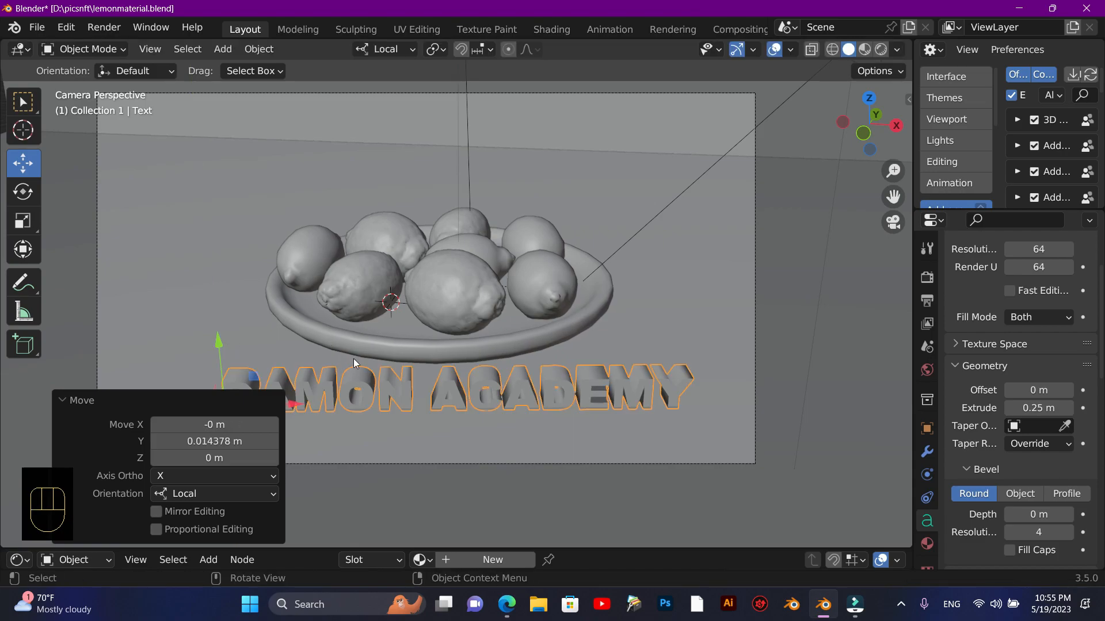
click(426, 397)
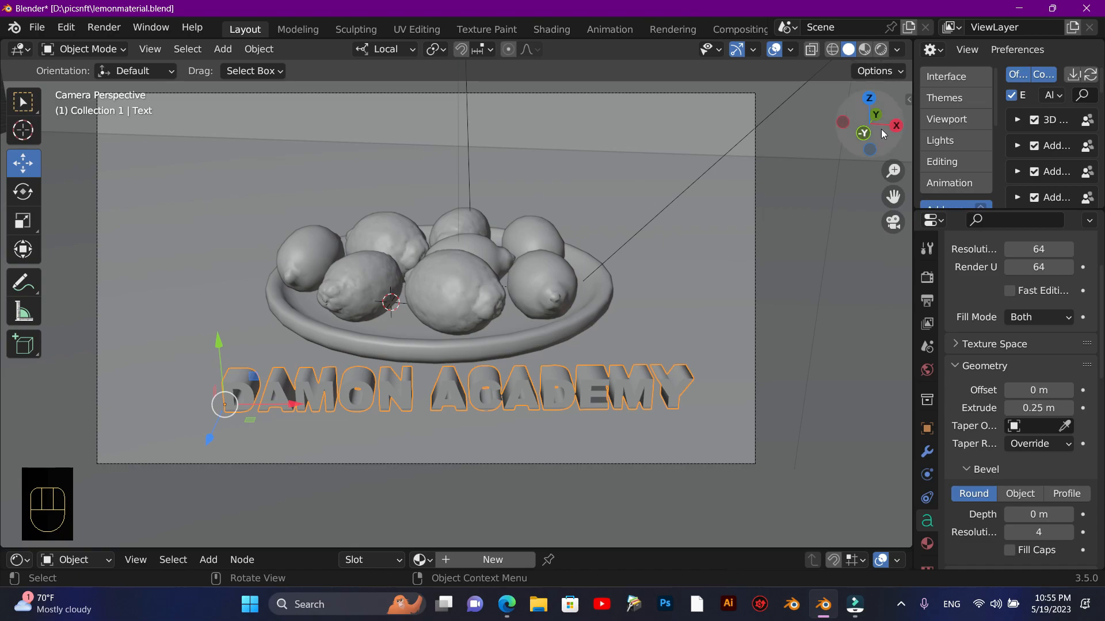
Show the scene in rendered shading and give the text a new material with an orange base color, hue 0.068 and saturation 0.994
click(880, 49)
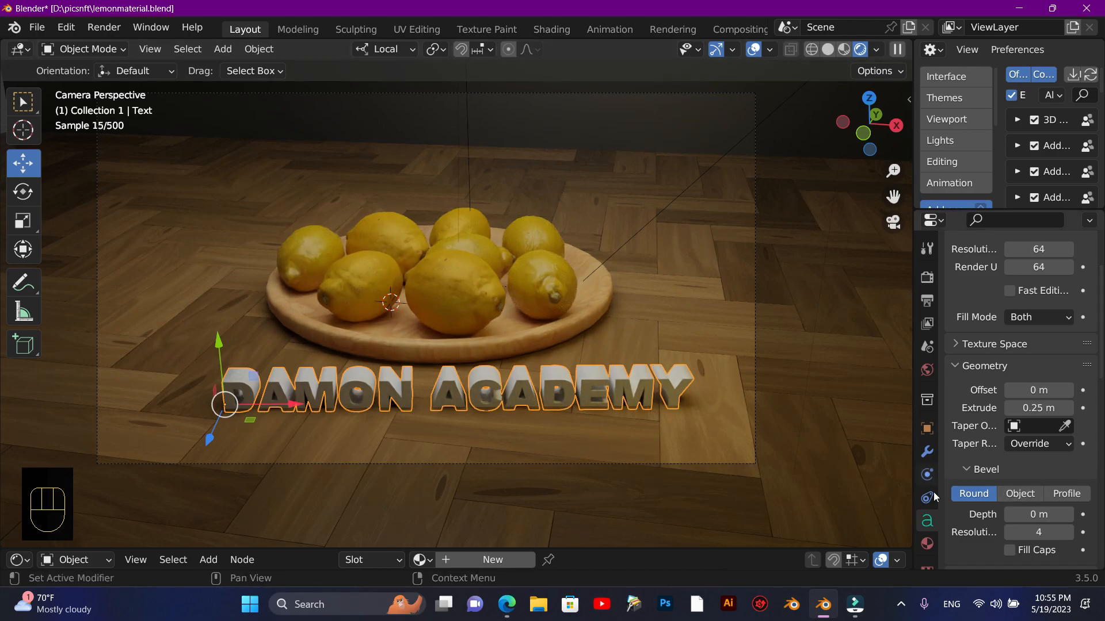
click(928, 543)
click(1036, 356)
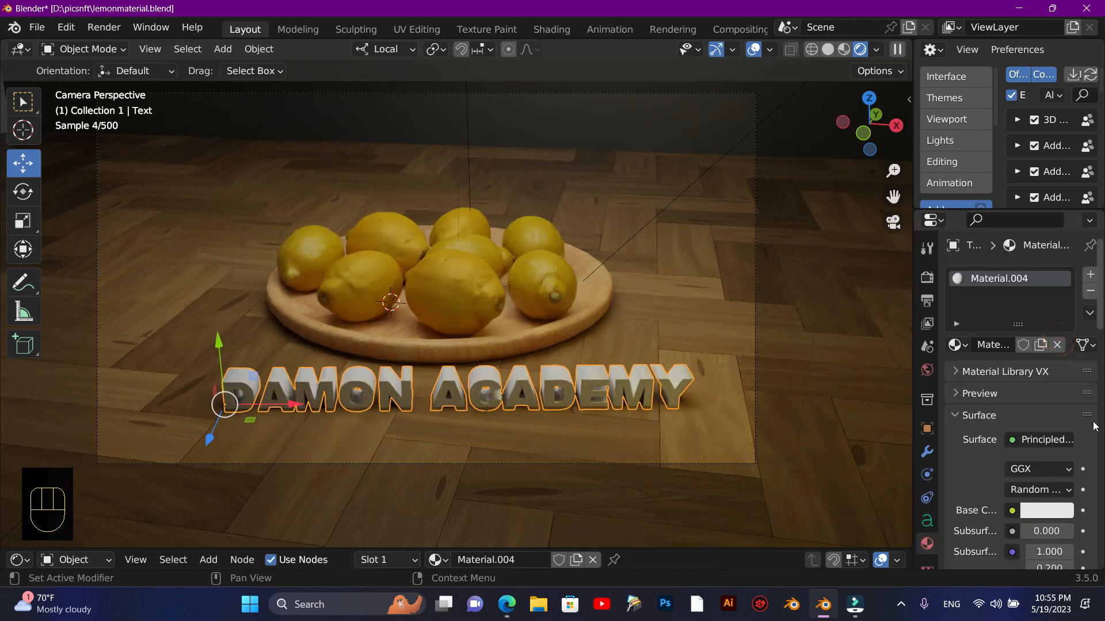
scroll(1036, 374, down, 5)
click(1046, 358)
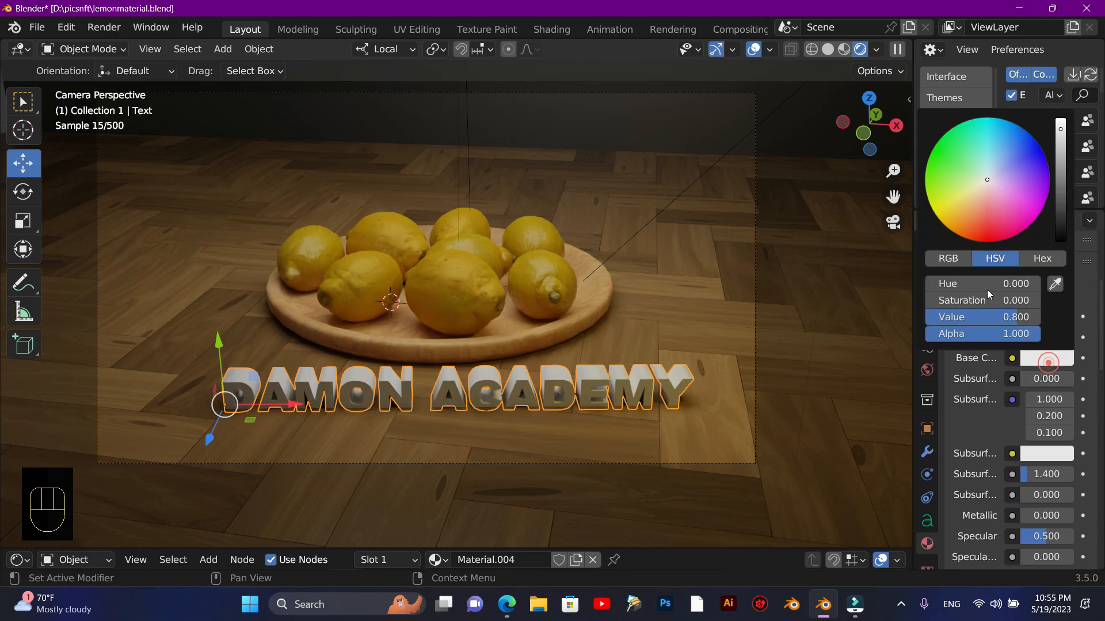
drag(979, 188, 950, 224)
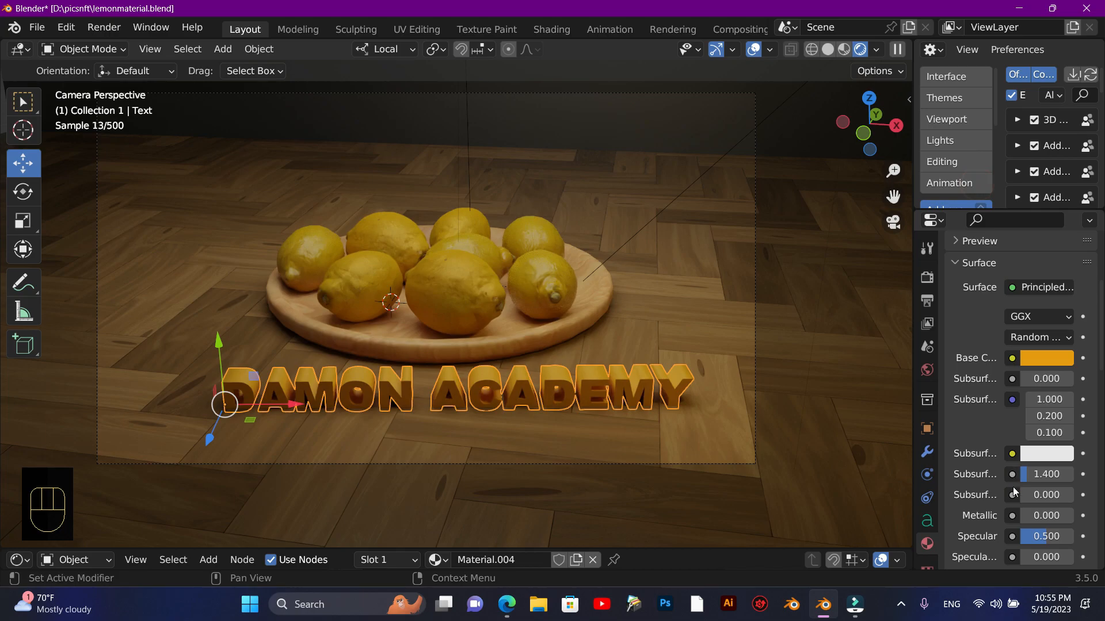
Set the text material's Metallic to 0.500 and brighten its base color to value 1.000
drag(1024, 512, 1047, 511)
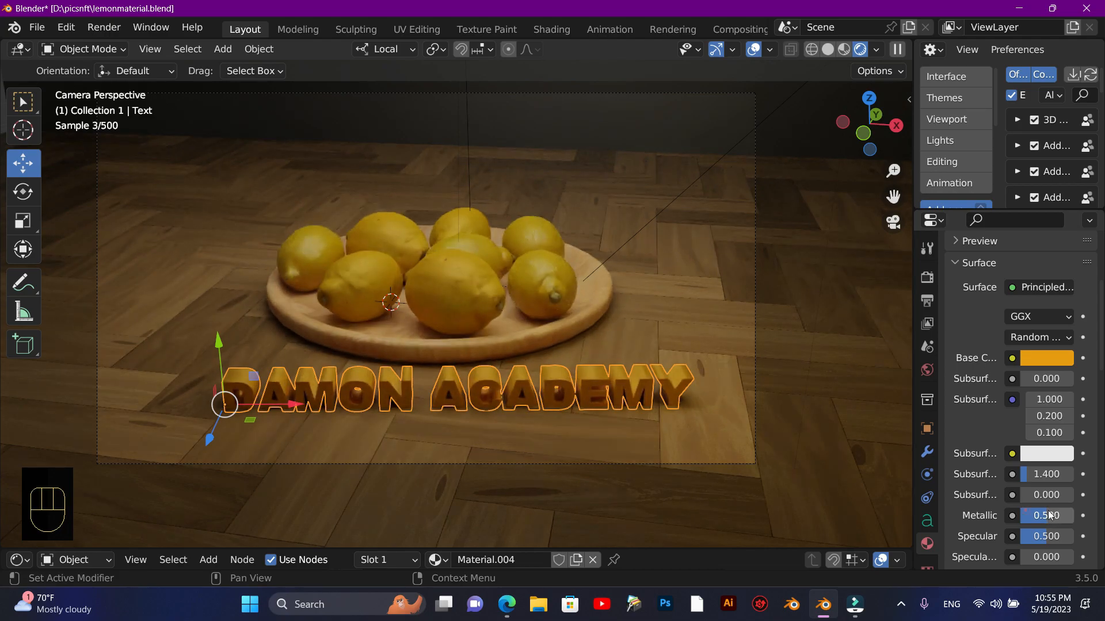
click(1061, 365)
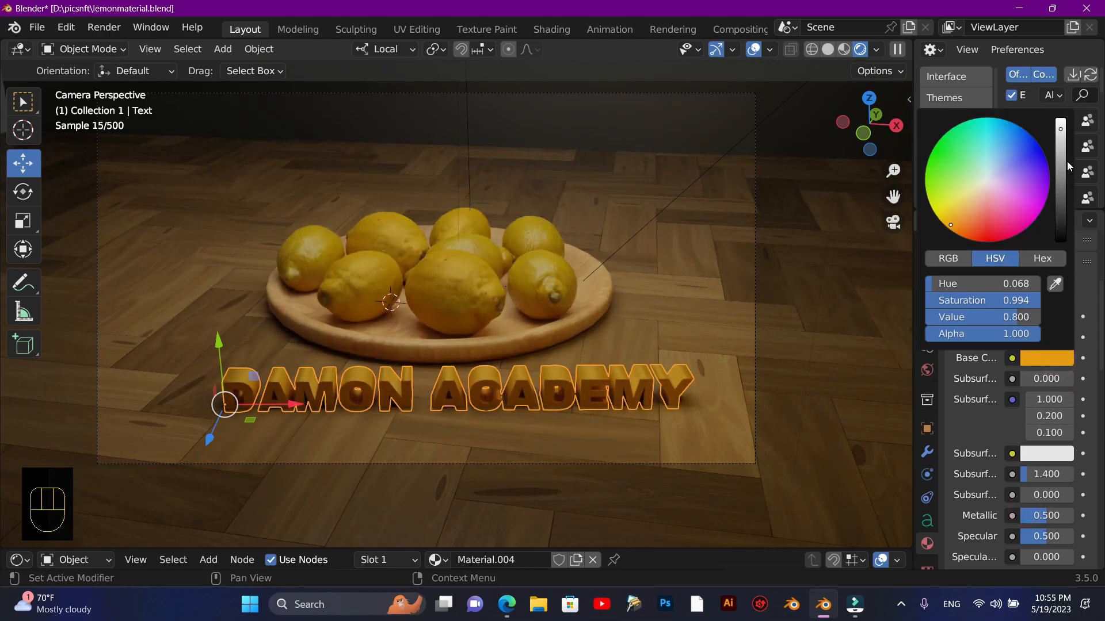
click(1062, 135)
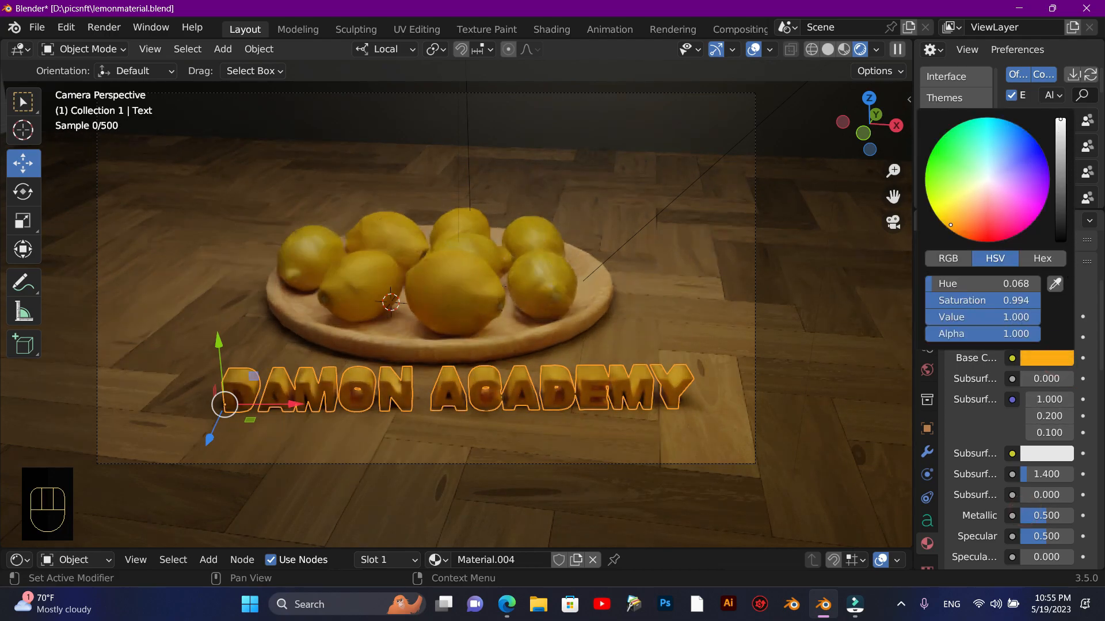
Nudge the text slightly upward along its local Y axis, leaving the wooden floor plane selected
click(841, 323)
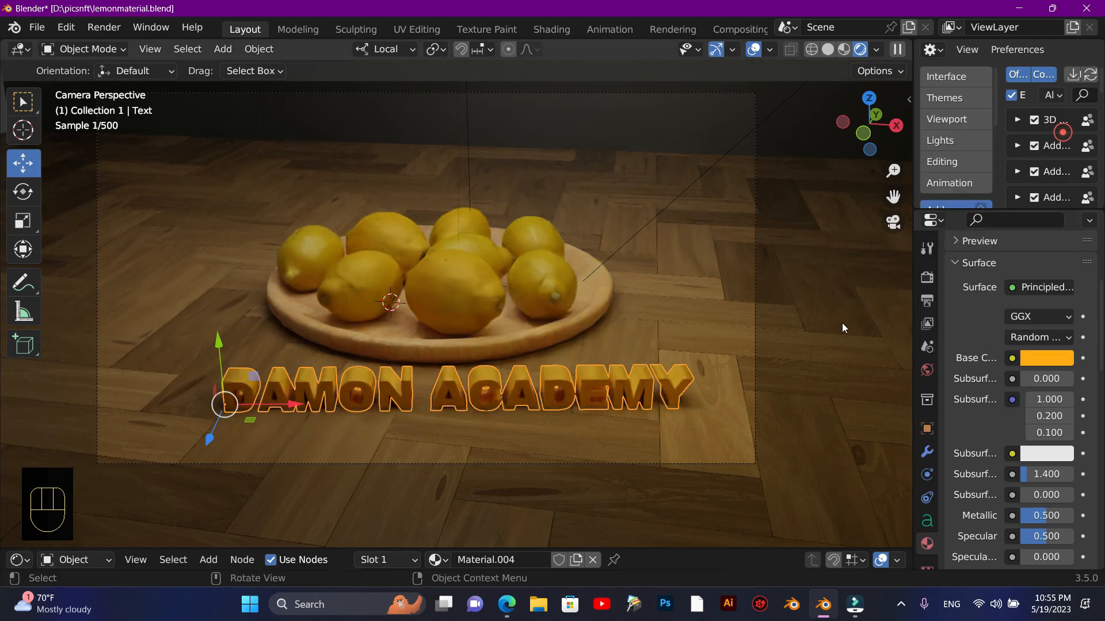
click(641, 382)
drag(220, 346, 222, 342)
click(440, 423)
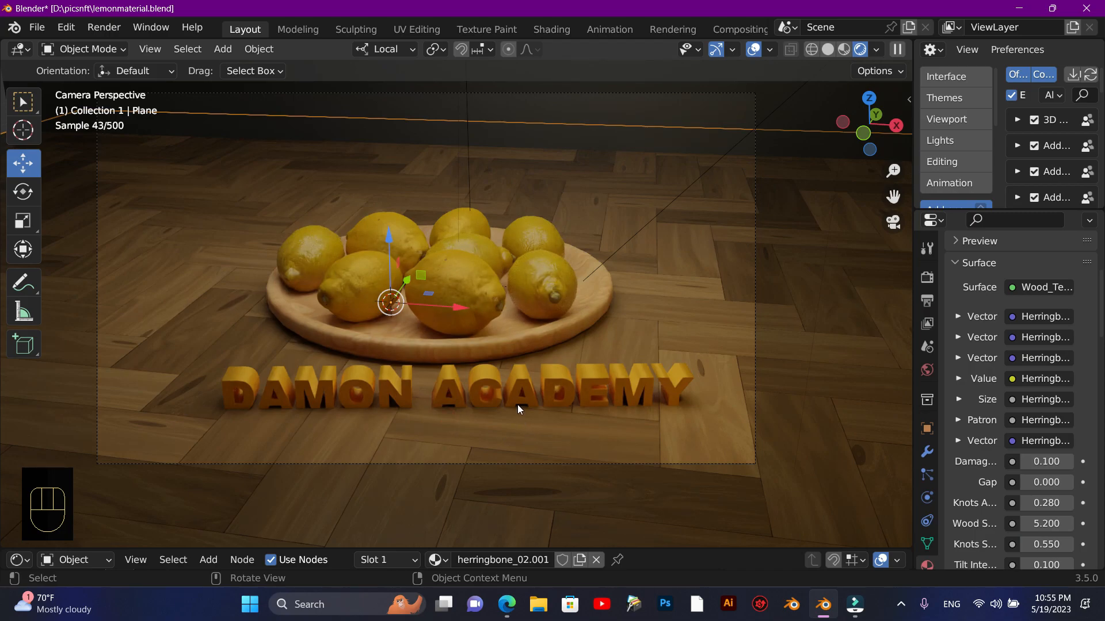
Fine-tune the text's height above the wooden floor with another slight local Y move, and reselect the floor plane
scroll(515, 423, up, 2)
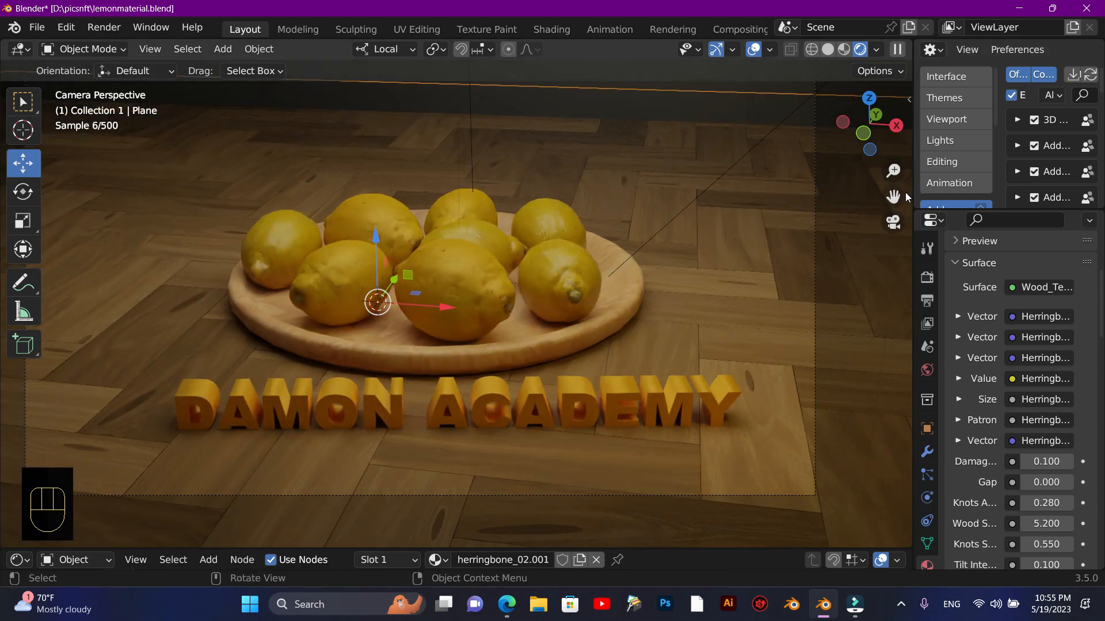
drag(895, 197, 900, 152)
scroll(568, 371, up, 1)
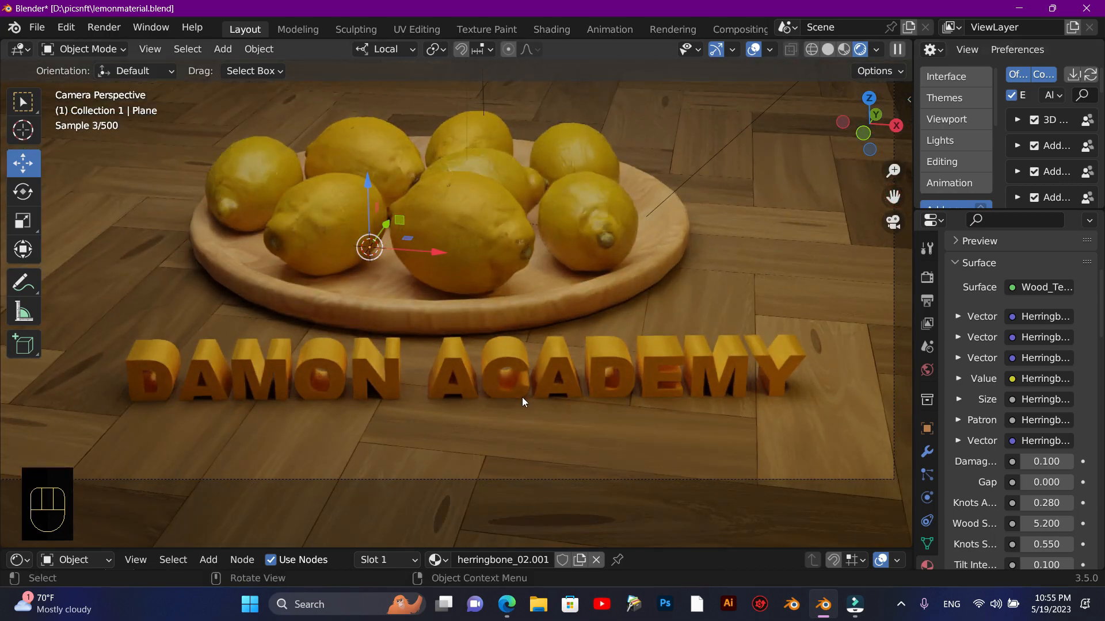
click(584, 357)
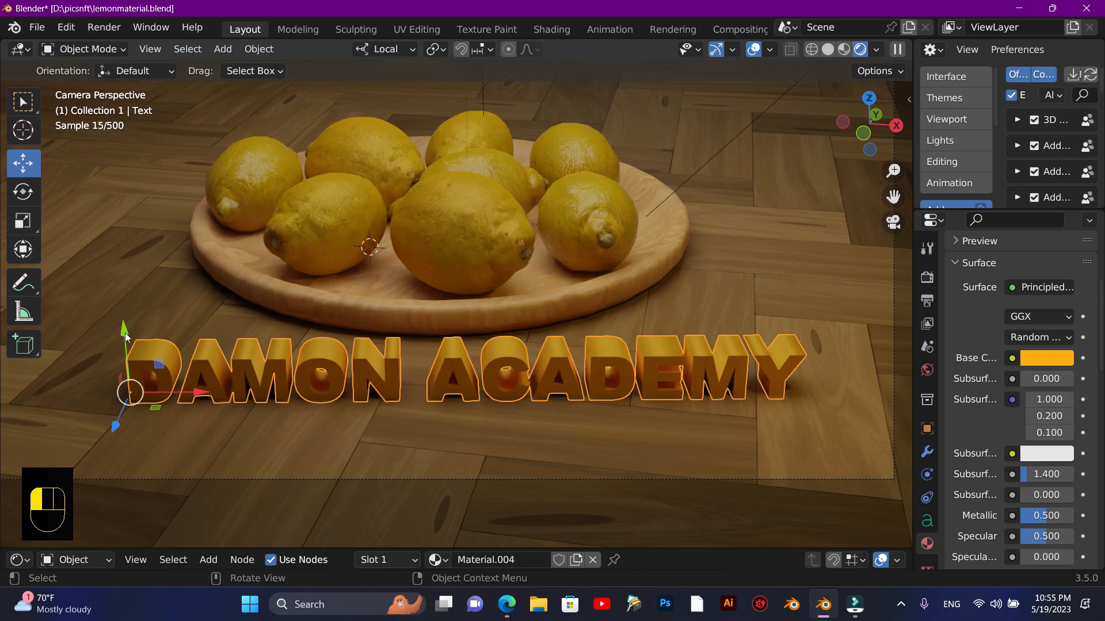
drag(126, 332, 236, 385)
click(403, 420)
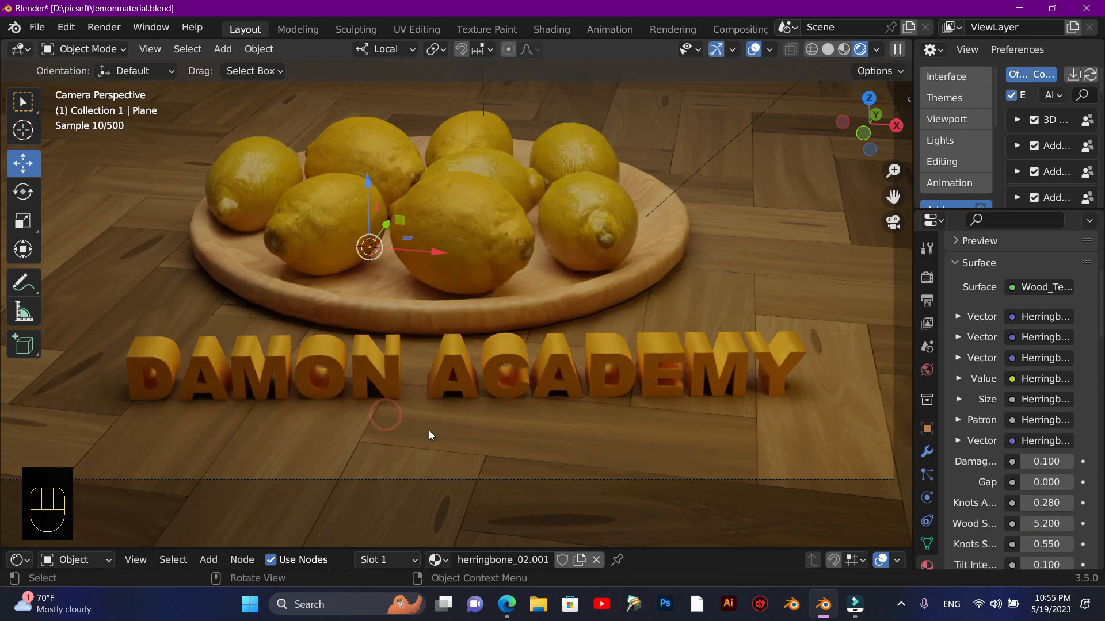
drag(893, 197, 898, 251)
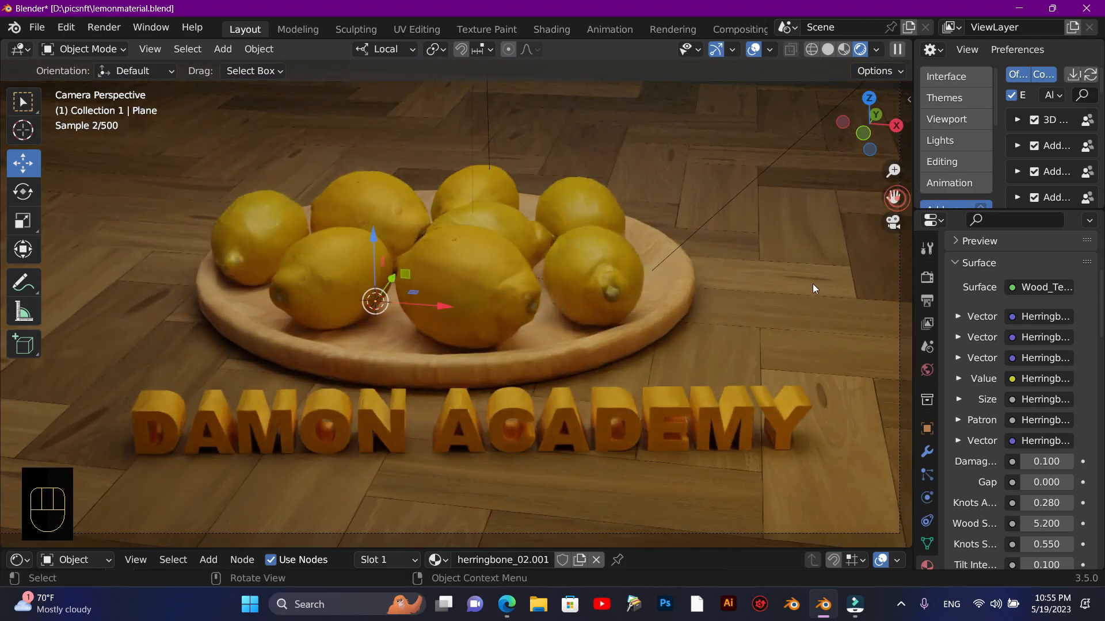
scroll(810, 288, up, 2)
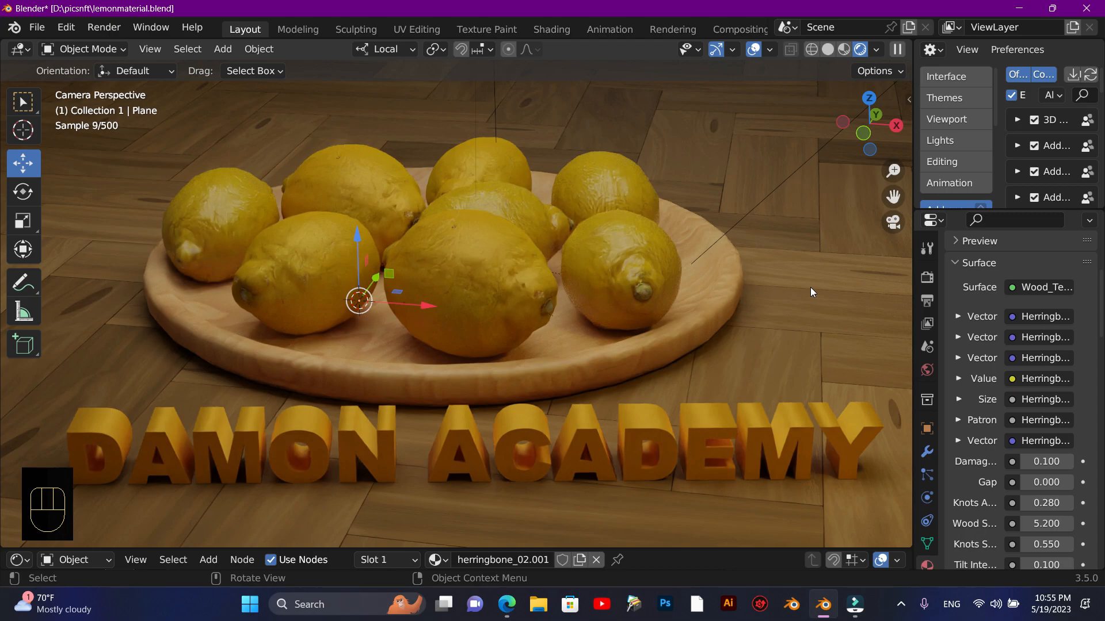